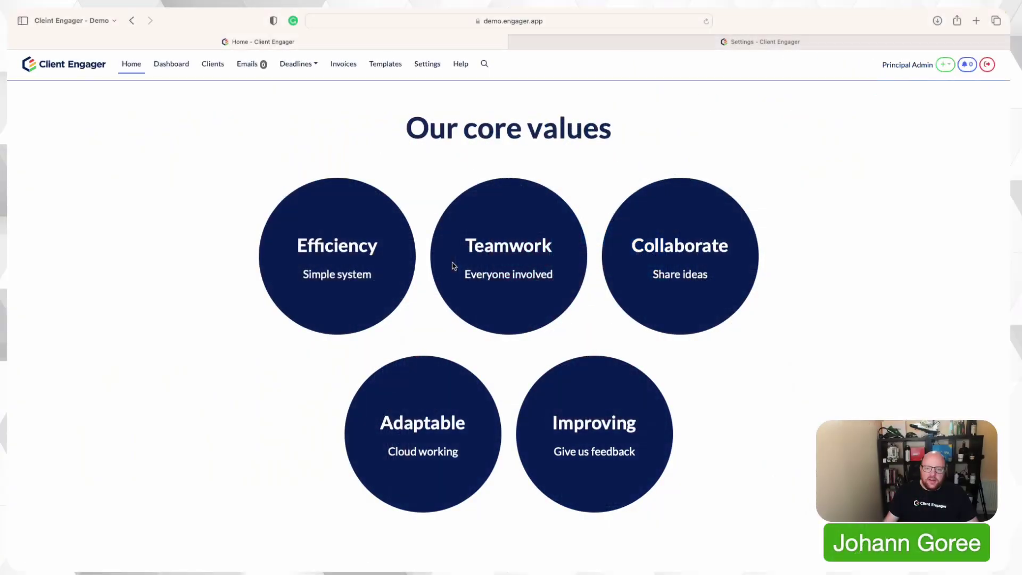
# Open the built-in Limited Company Accounts service for editing from the services settings.
pyautogui.click(424, 67)
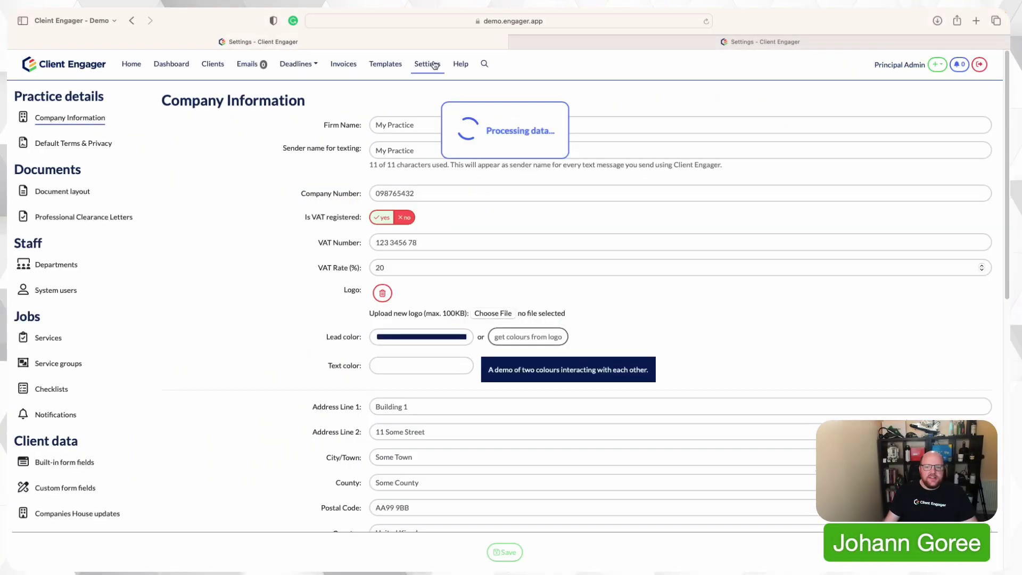
pyautogui.click(59, 334)
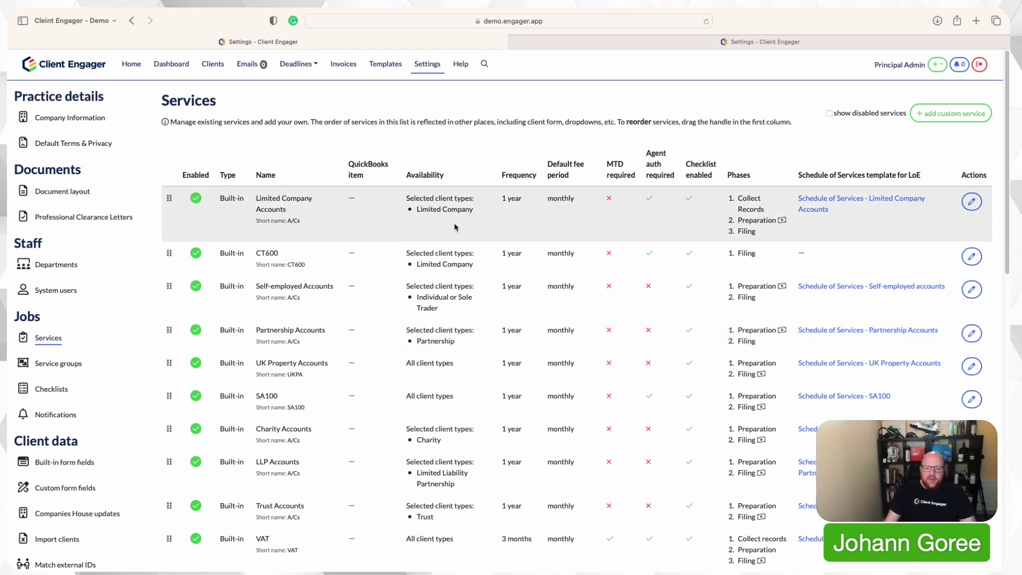
pyautogui.click(970, 203)
# Add a phase named Approval between the Preparation and Filing phases and save the service.
pyautogui.scroll(-2, 609, 358)
pyautogui.scroll(-10, 608, 362)
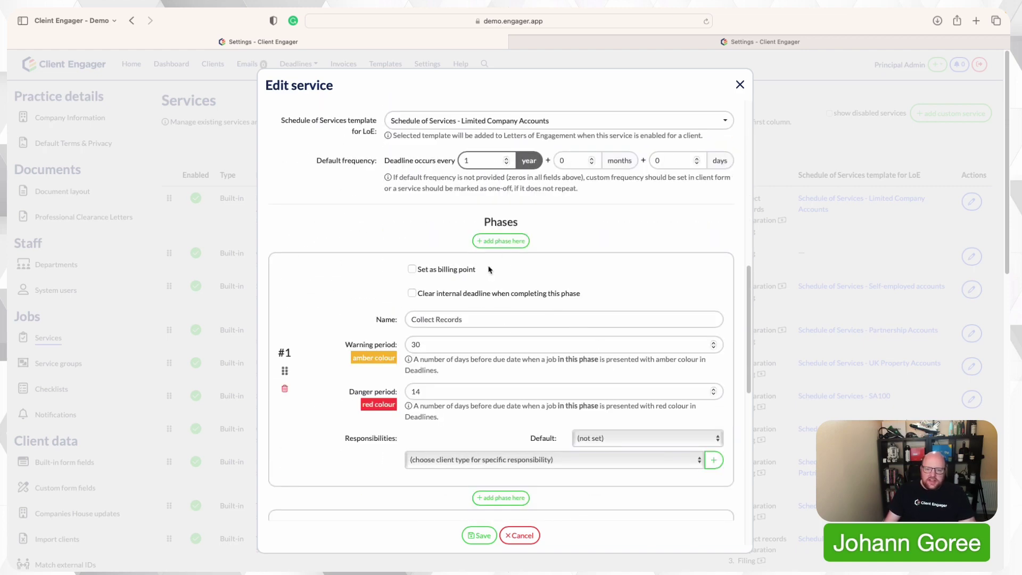
pyautogui.scroll(-1, 476, 309)
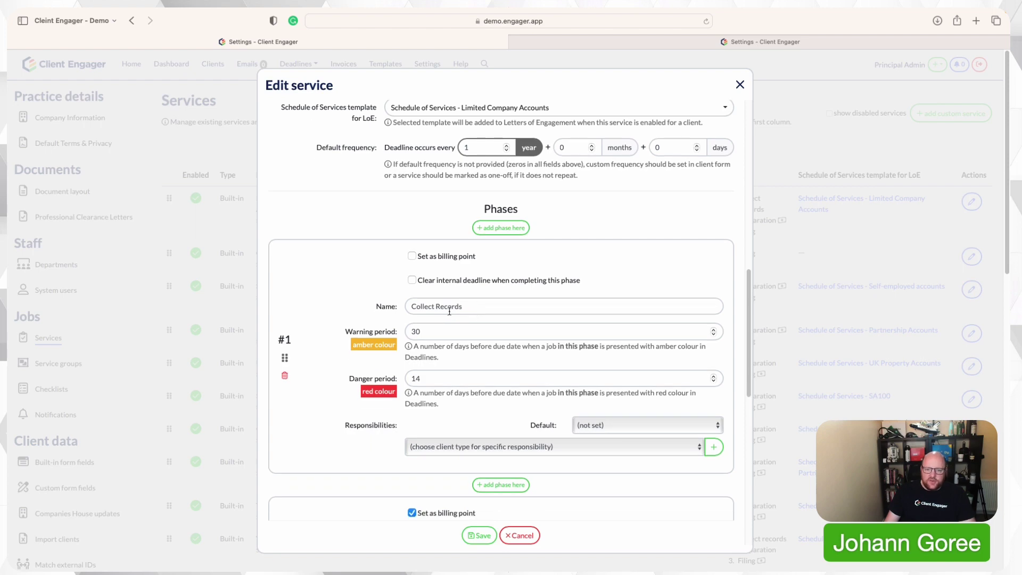
pyautogui.scroll(-4, 477, 309)
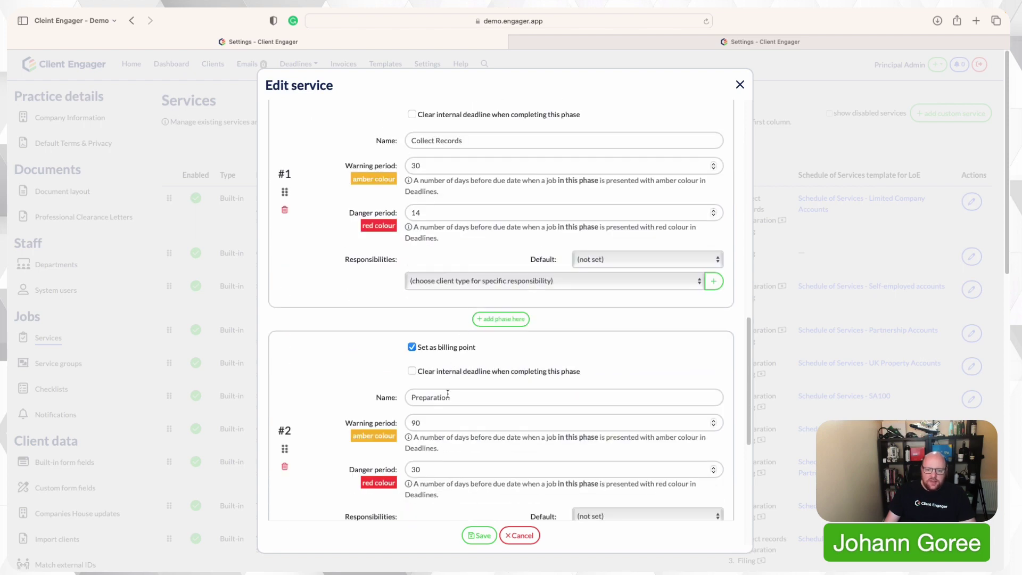
pyautogui.scroll(-1, 448, 392)
pyautogui.scroll(-5, 448, 393)
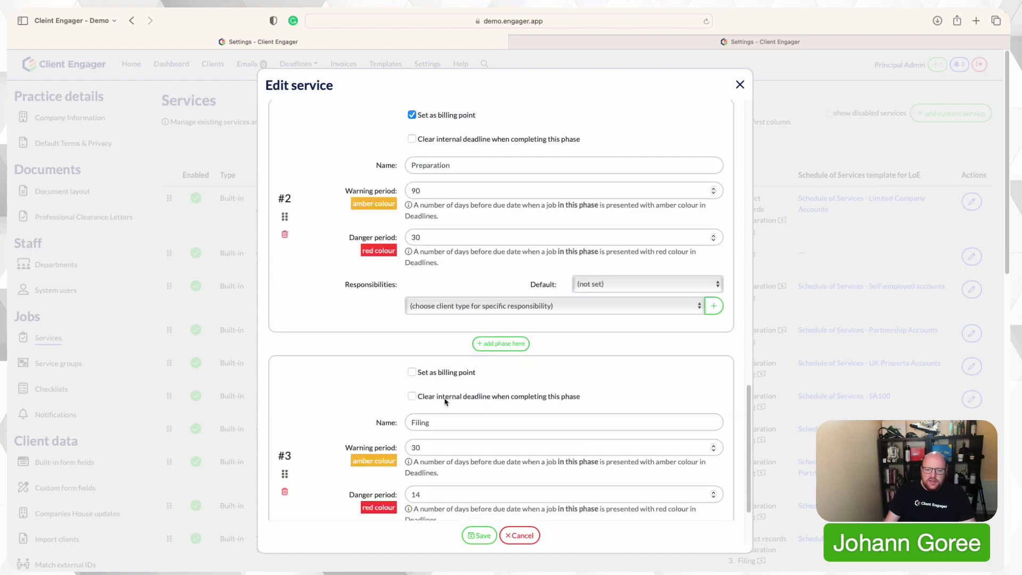
pyautogui.scroll(-1, 437, 449)
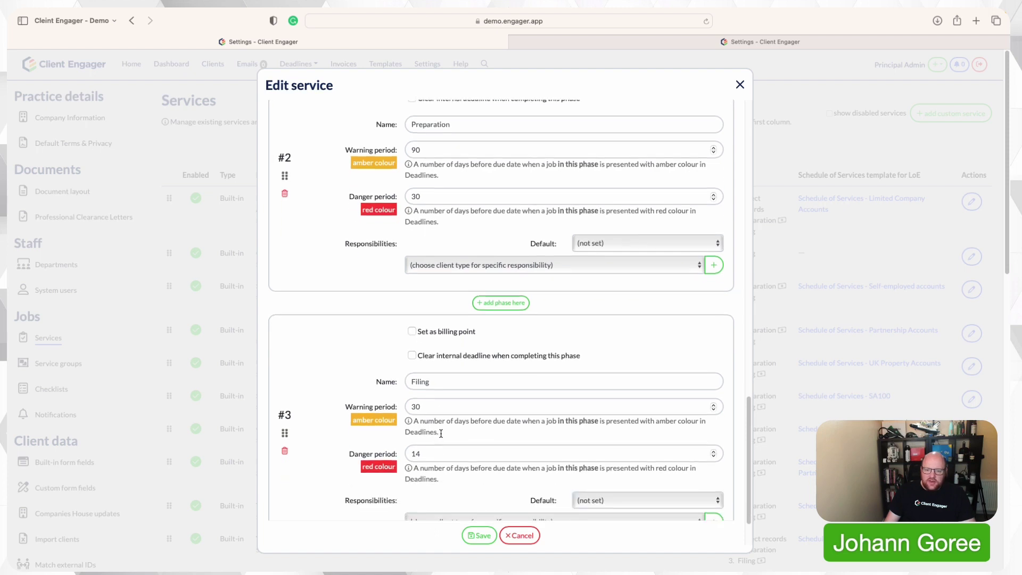
pyautogui.click(494, 304)
pyautogui.click(476, 377)
pyautogui.write('Approval')
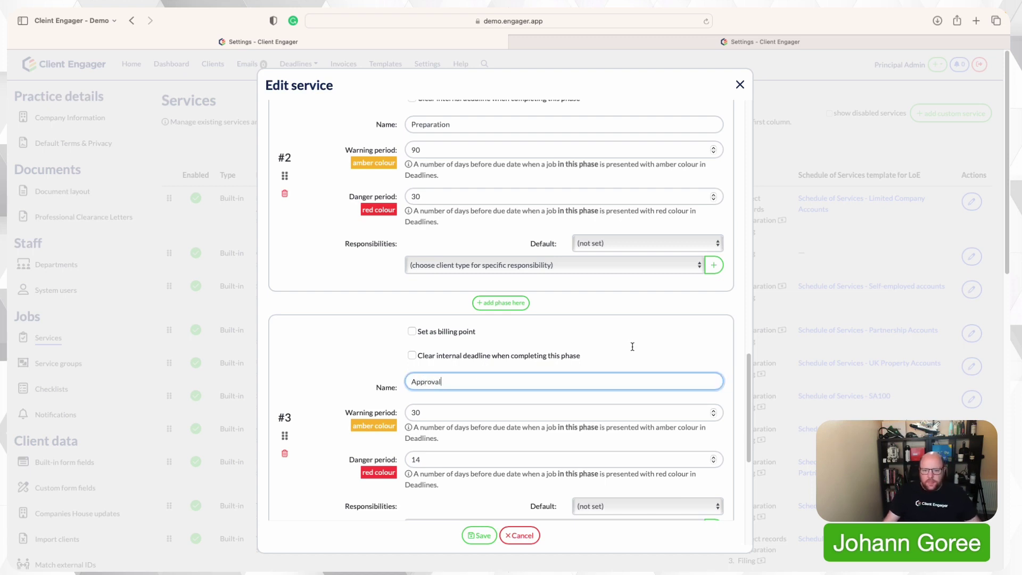
pyautogui.click(480, 535)
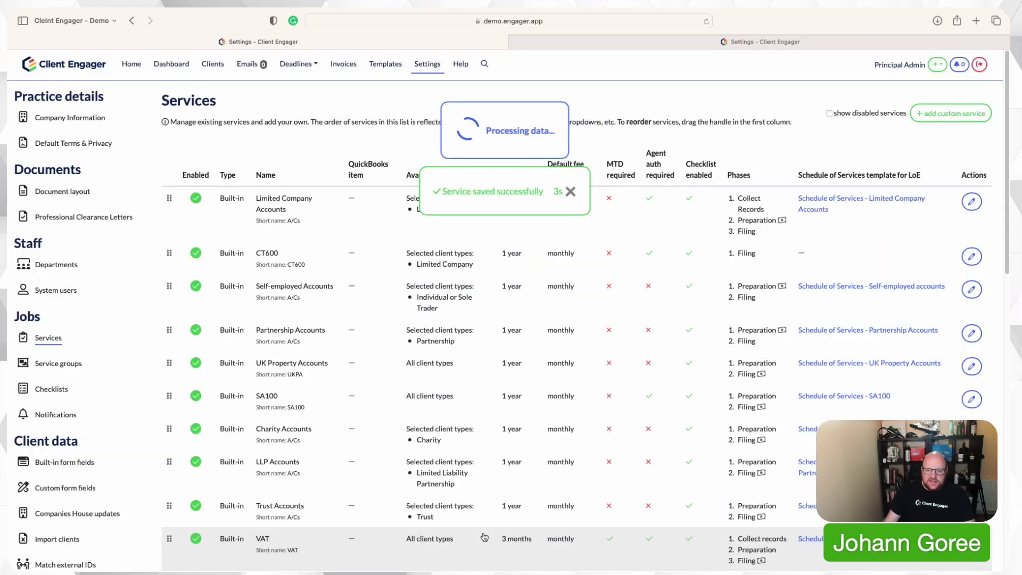
# Reopen the Limited Company Accounts service for editing and review the warning and danger periods of its phases.
pyautogui.click(971, 201)
pyautogui.scroll(-10, 633, 389)
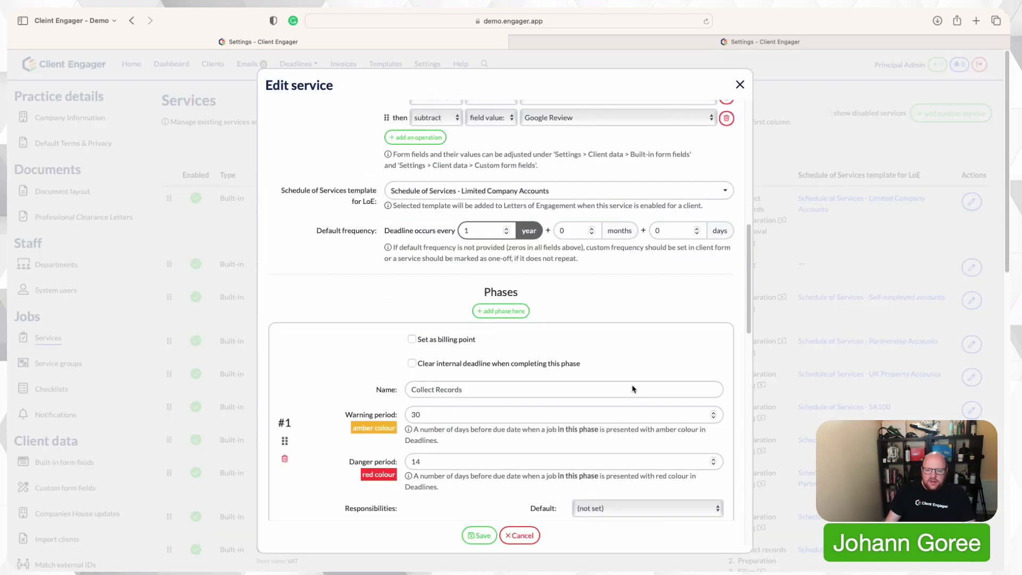
pyautogui.scroll(-3, 528, 375)
pyautogui.scroll(-15, 527, 374)
pyautogui.scroll(-8, 522, 402)
pyautogui.scroll(-12, 521, 379)
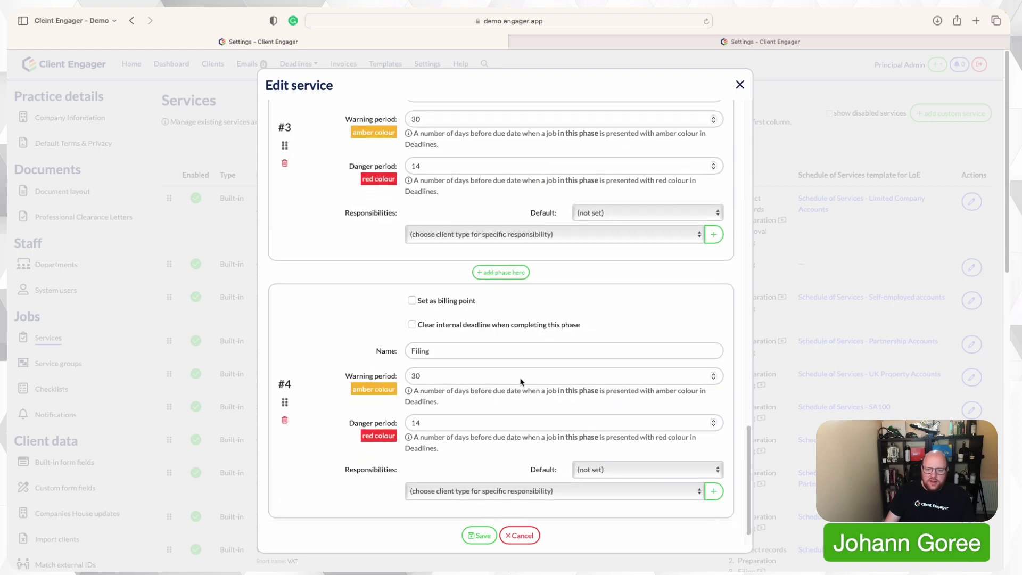
pyautogui.scroll(20, 520, 381)
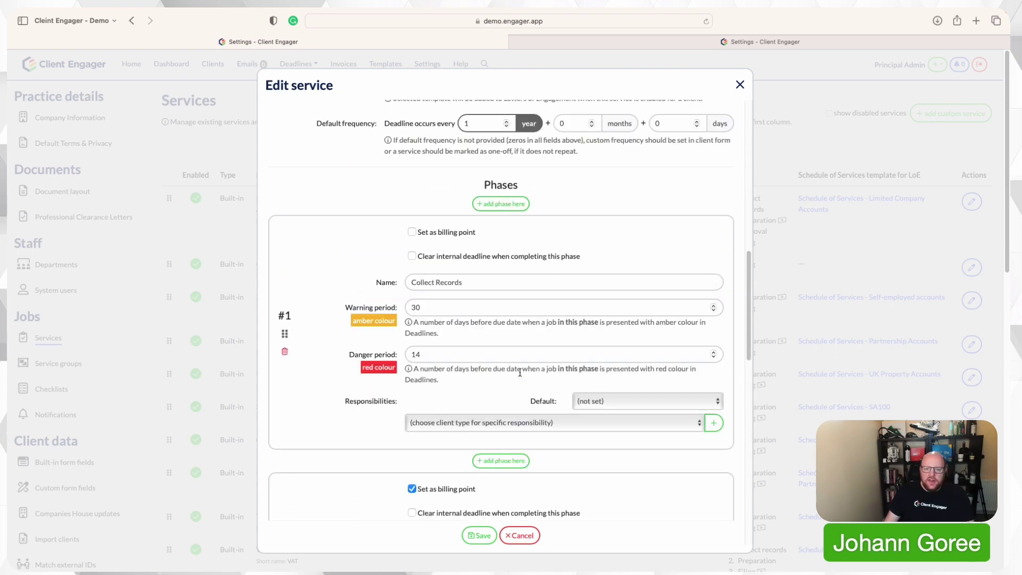
pyautogui.scroll(1, 520, 372)
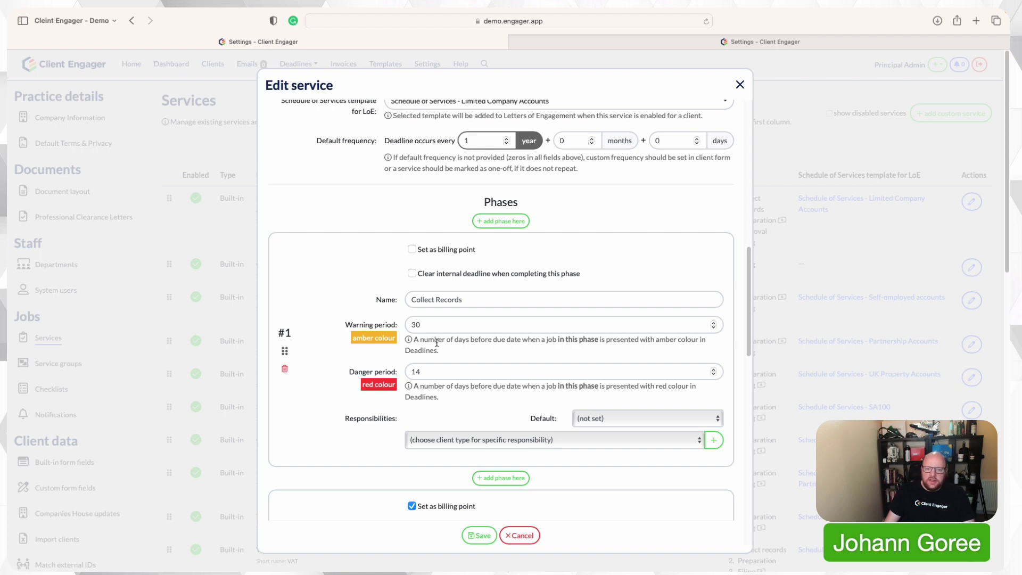
pyautogui.scroll(2, 413, 316)
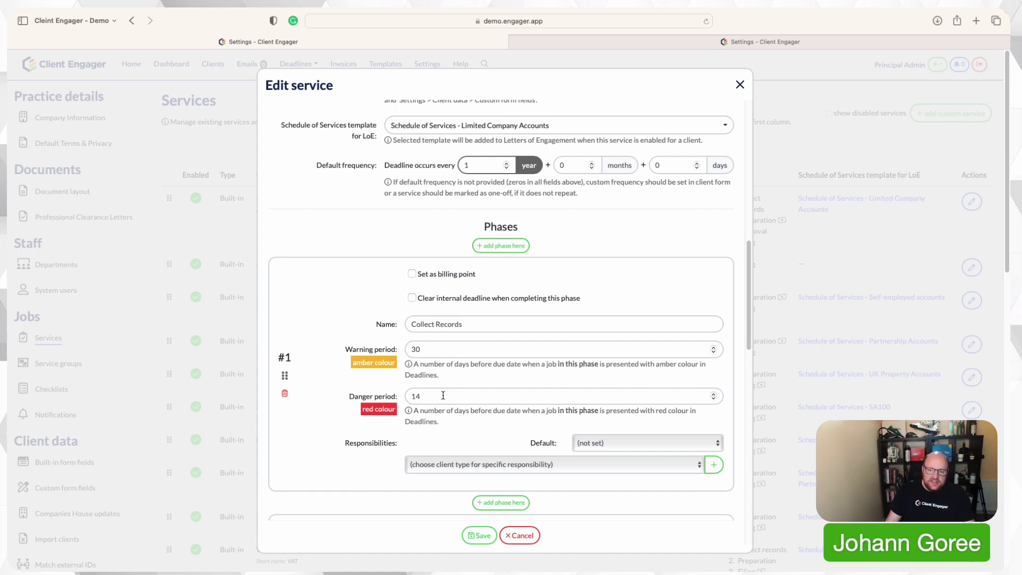
# Set the Preparation phase's warning period to 20 days and its danger period to 10 days.
pyautogui.scroll(-5, 443, 395)
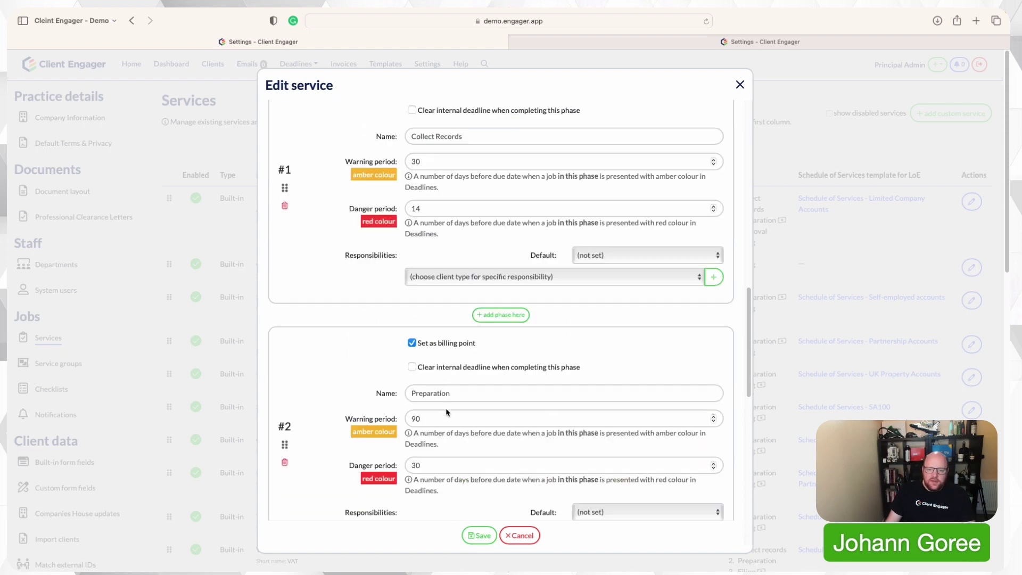
pyautogui.doubleClick(443, 419)
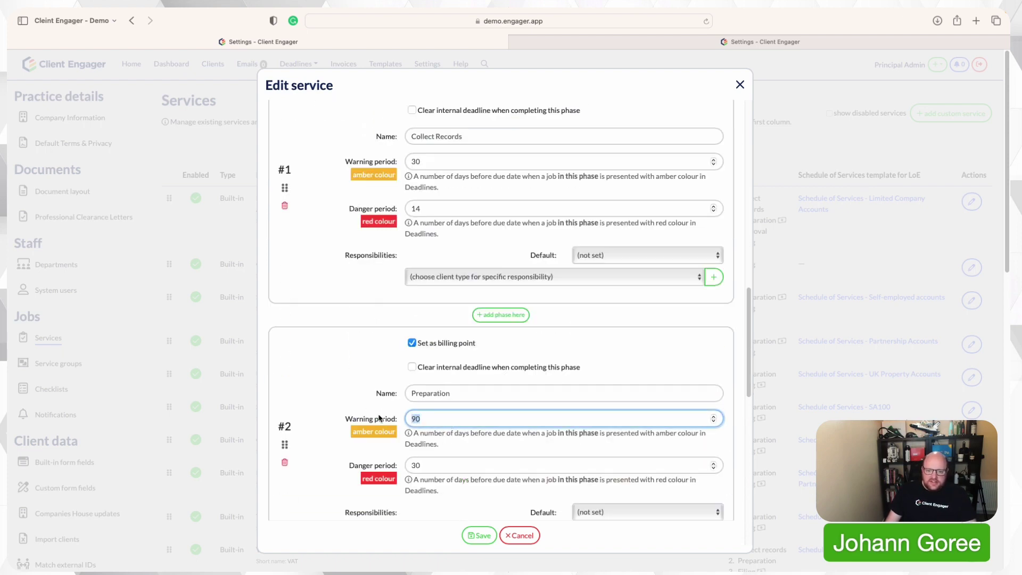
pyautogui.write('20')
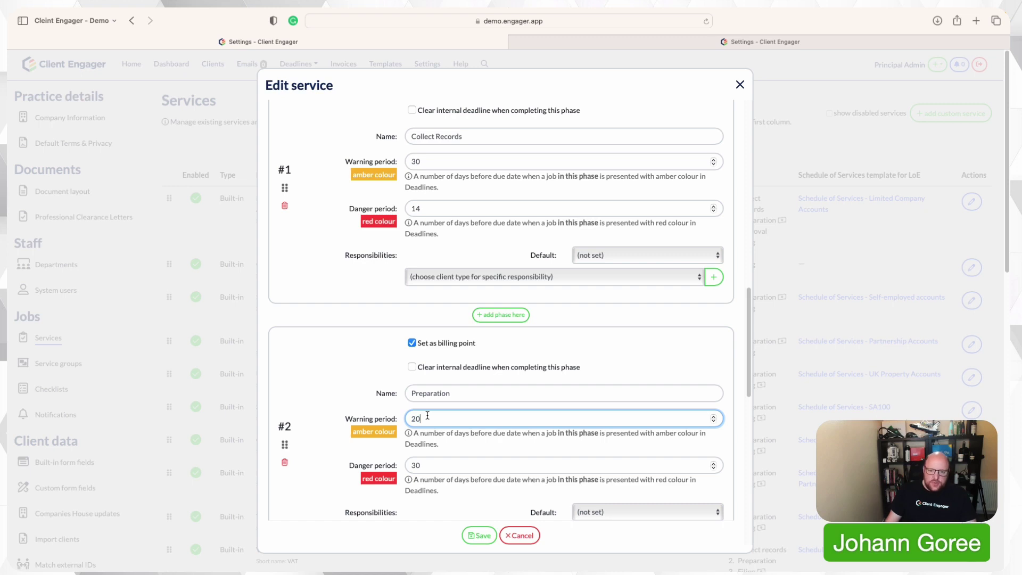
pyautogui.click(430, 464)
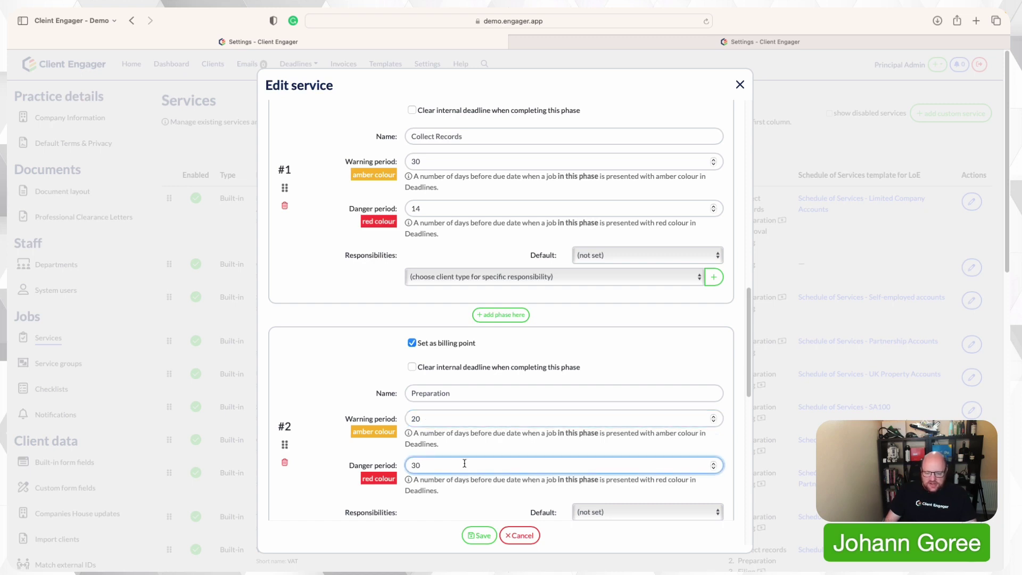
pyautogui.press('BackSpace')
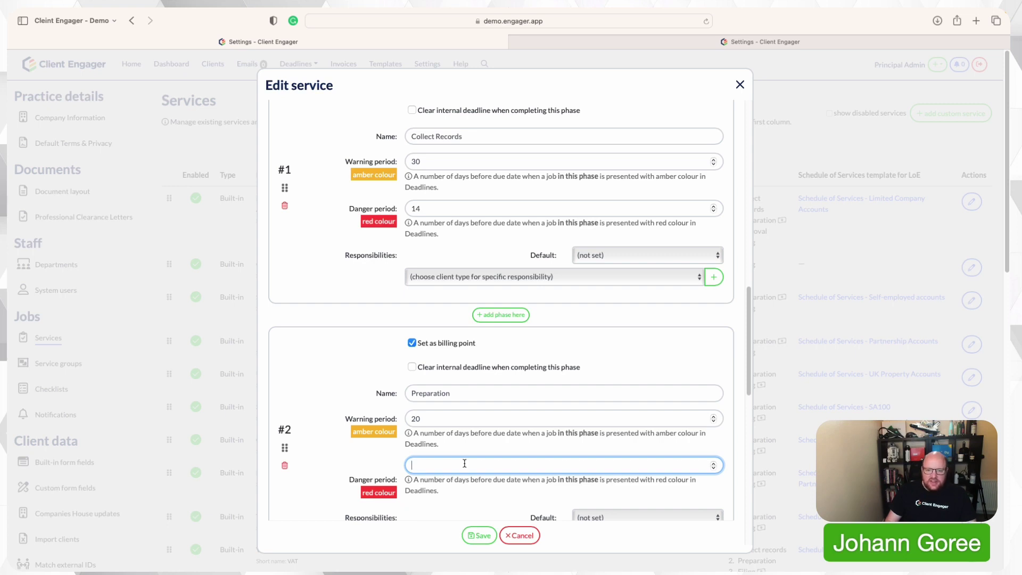
pyautogui.write('10')
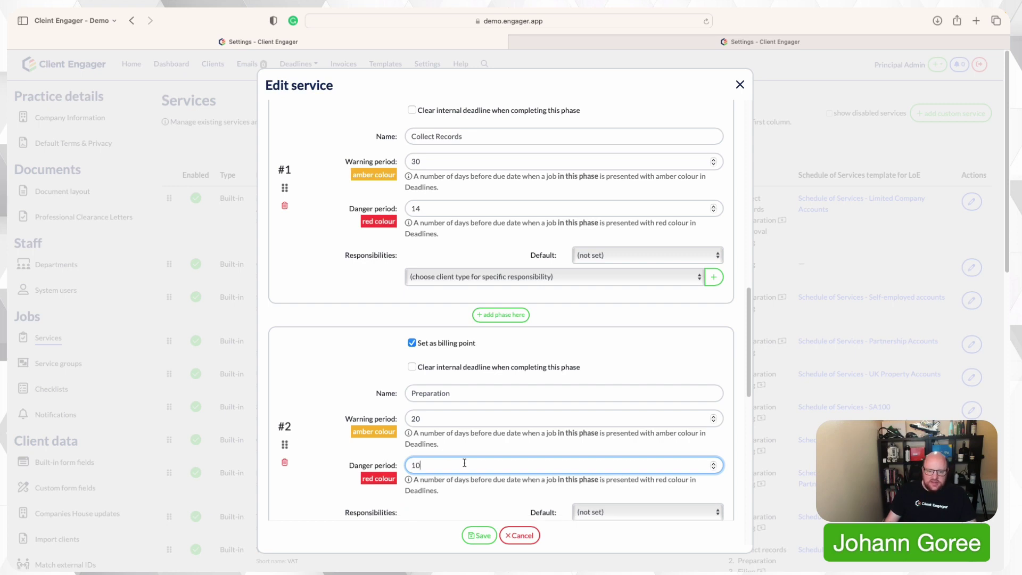
# Set the Approval phase's warning period to 10 days and its danger period to 7 days.
pyautogui.scroll(-5, 464, 463)
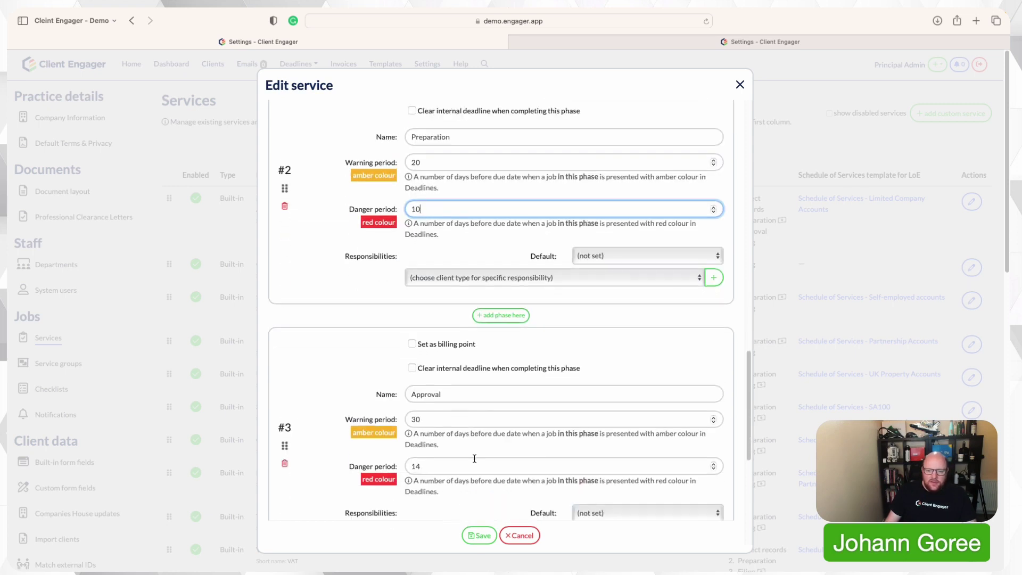
pyautogui.click(458, 420)
pyautogui.press('BackSpace')
pyautogui.press('BackSpace')
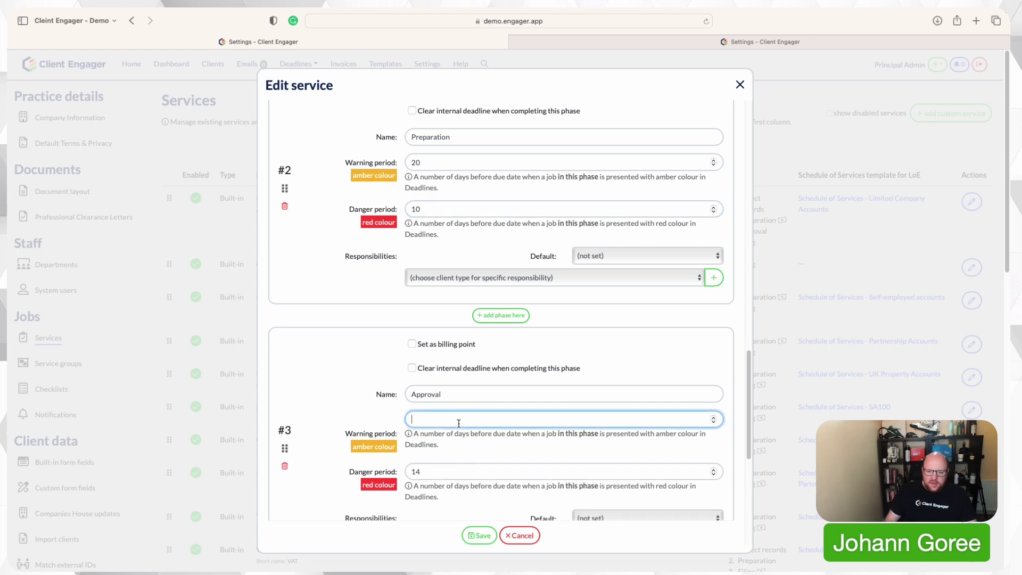
pyautogui.write('70')
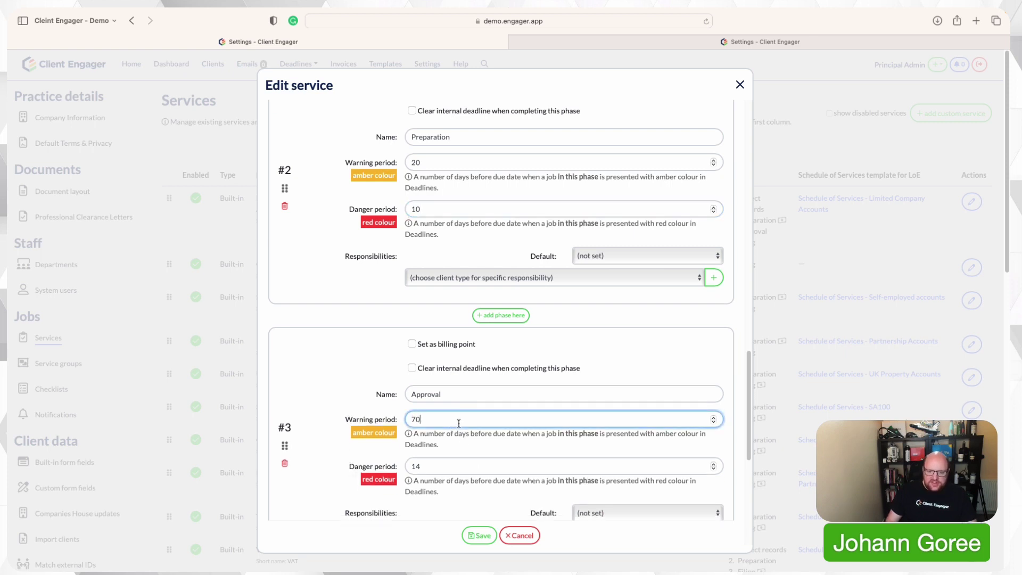
pyautogui.scroll(-2, 459, 426)
pyautogui.press('BackSpace')
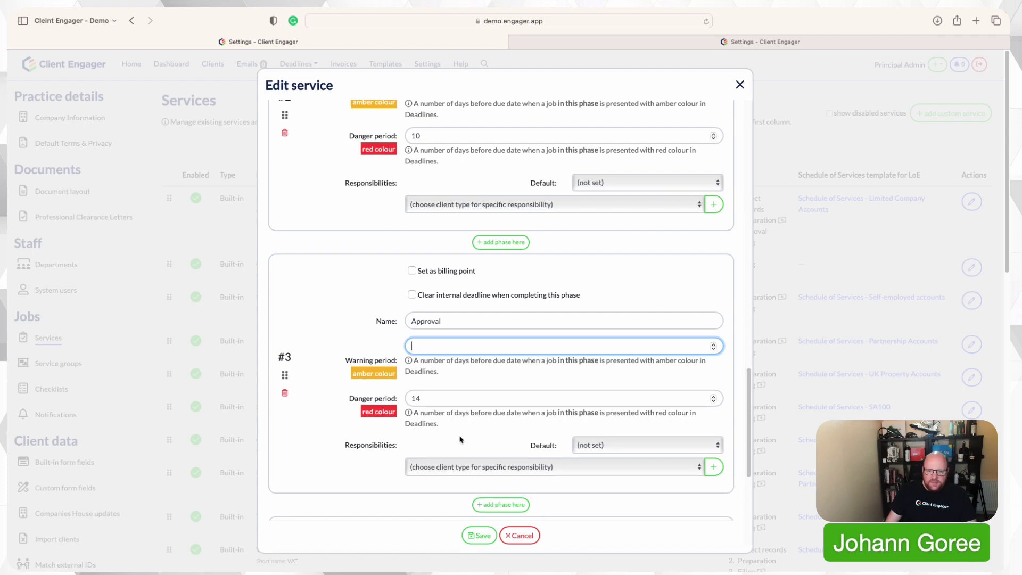
pyautogui.write('10')
pyautogui.moveTo(444, 394); pyautogui.dragTo(406, 378)
pyautogui.write('7')
# Set the Filing phase's warning period to 5 days and its danger period to 3 days.
pyautogui.scroll(-3, 407, 380)
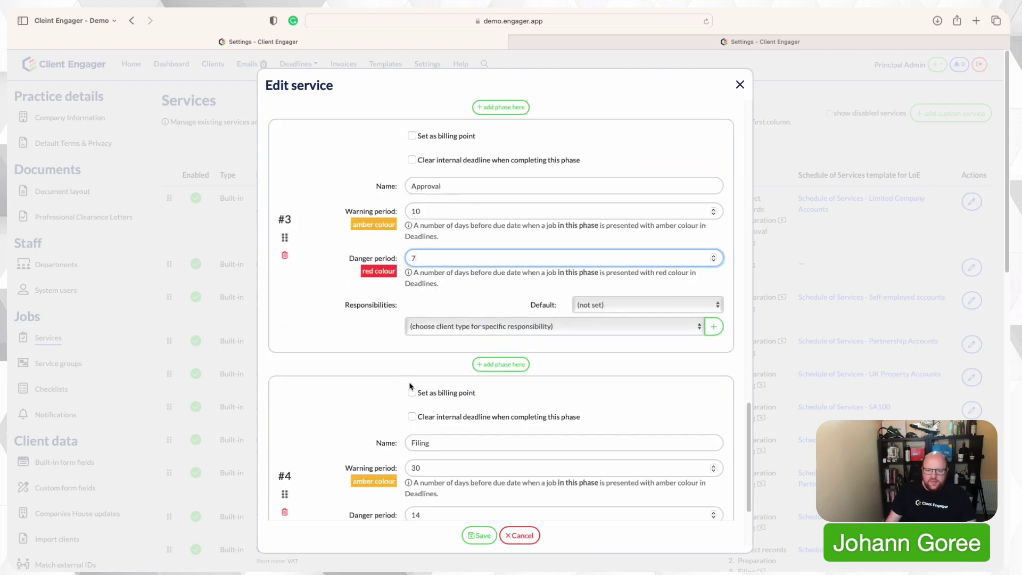
pyautogui.scroll(-2, 444, 431)
pyautogui.moveTo(434, 396); pyautogui.dragTo(395, 382)
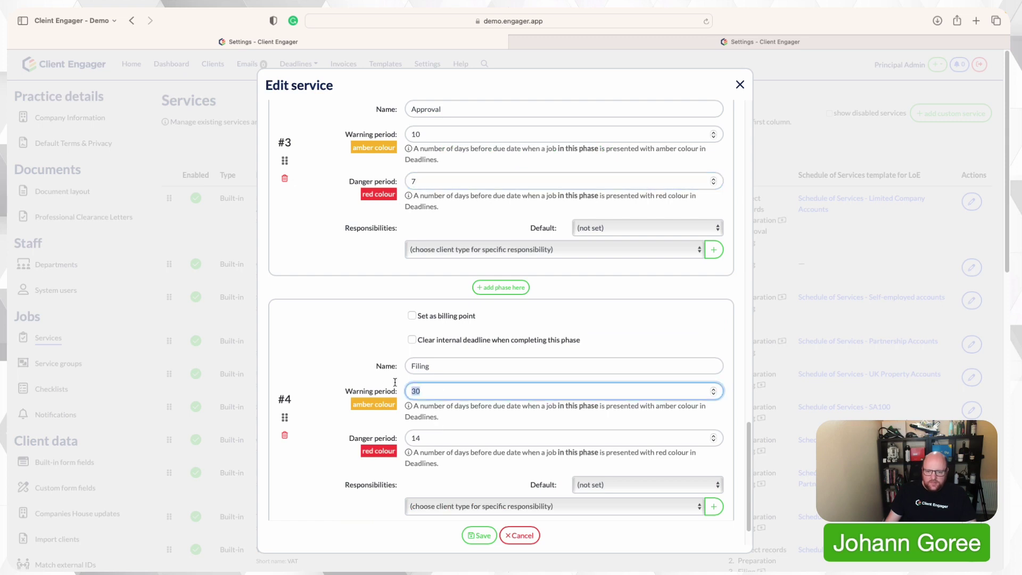
pyautogui.write('5')
pyautogui.moveTo(433, 436); pyautogui.dragTo(399, 431)
pyautogui.write('3')
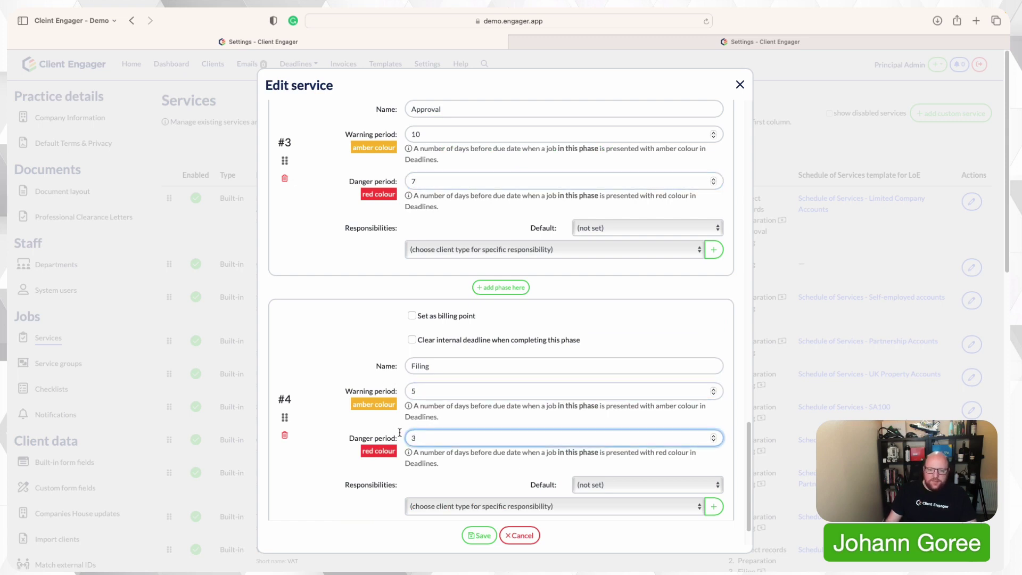
# Review the warning and danger periods across the service's phases and the pricing settings above them.
pyautogui.scroll(-1, 400, 432)
pyautogui.scroll(6, 400, 434)
pyautogui.scroll(4, 402, 437)
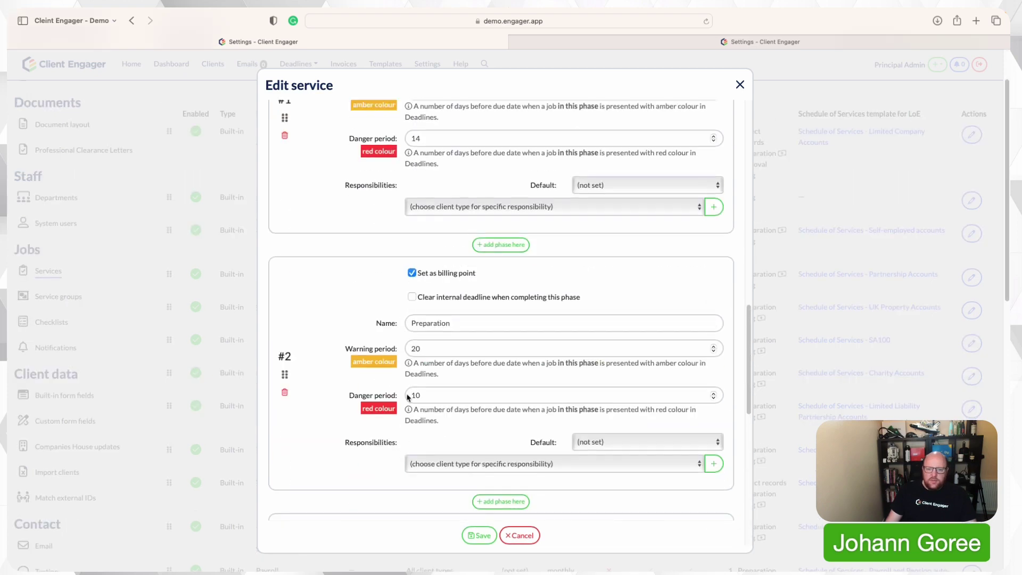
pyautogui.scroll(4, 431, 337)
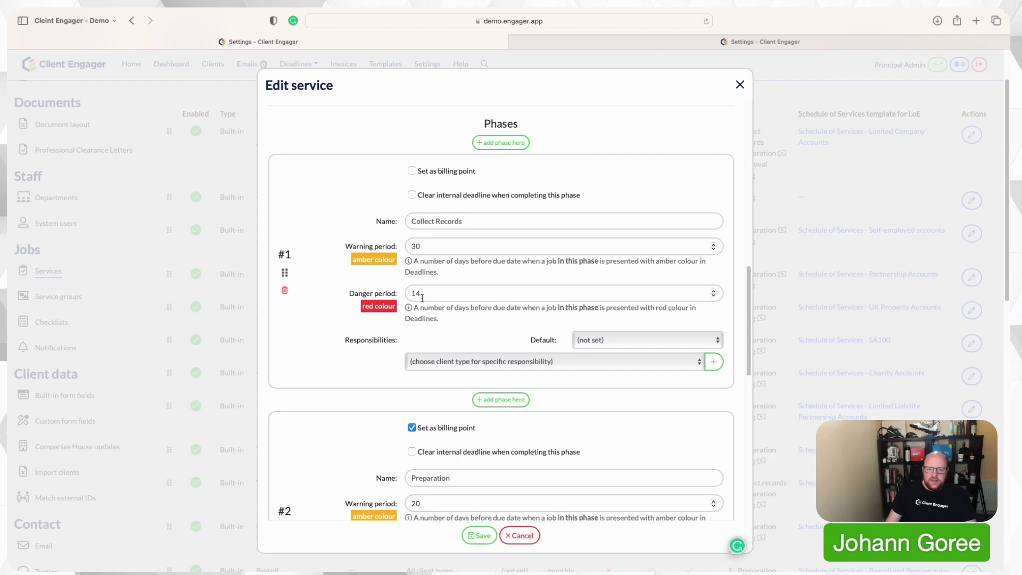
pyautogui.scroll(2, 449, 328)
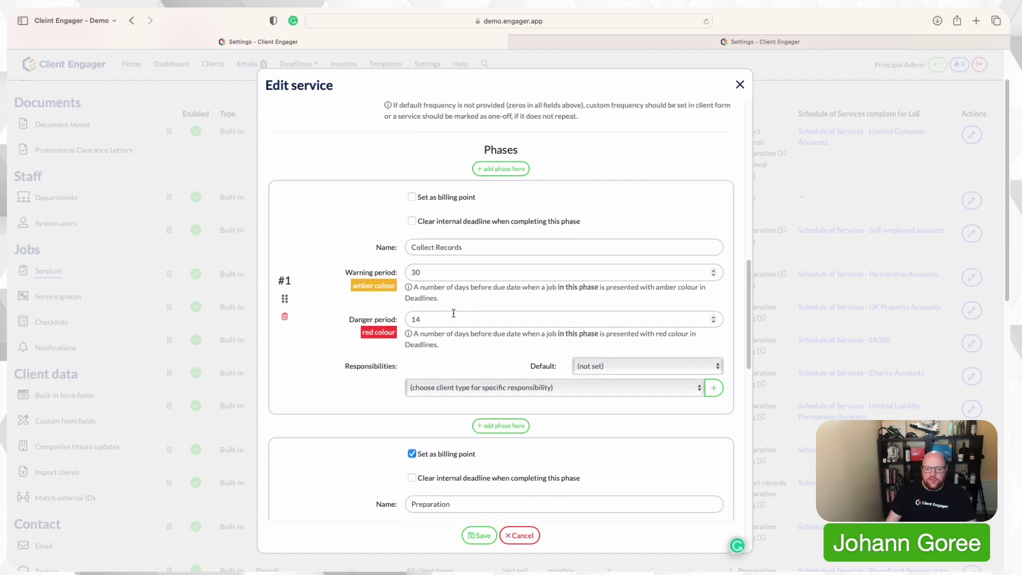
pyautogui.scroll(-10, 451, 325)
pyautogui.scroll(10, 452, 321)
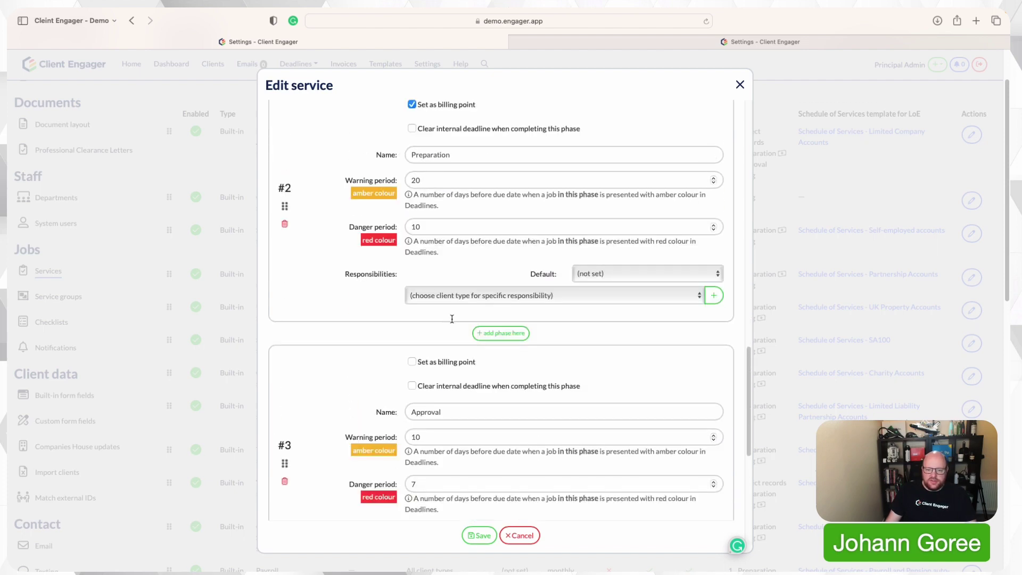
pyautogui.scroll(6, 452, 319)
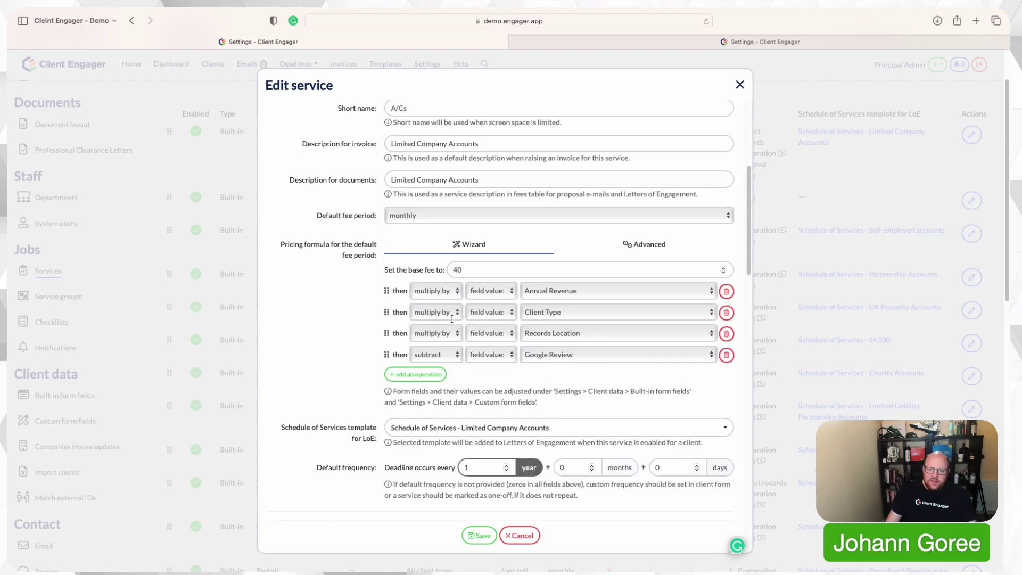
# Assign the staff member listed directly after Principal Admin as the default responsibility for the Collect Records phase.
pyautogui.scroll(-9, 453, 322)
pyautogui.scroll(3, 452, 323)
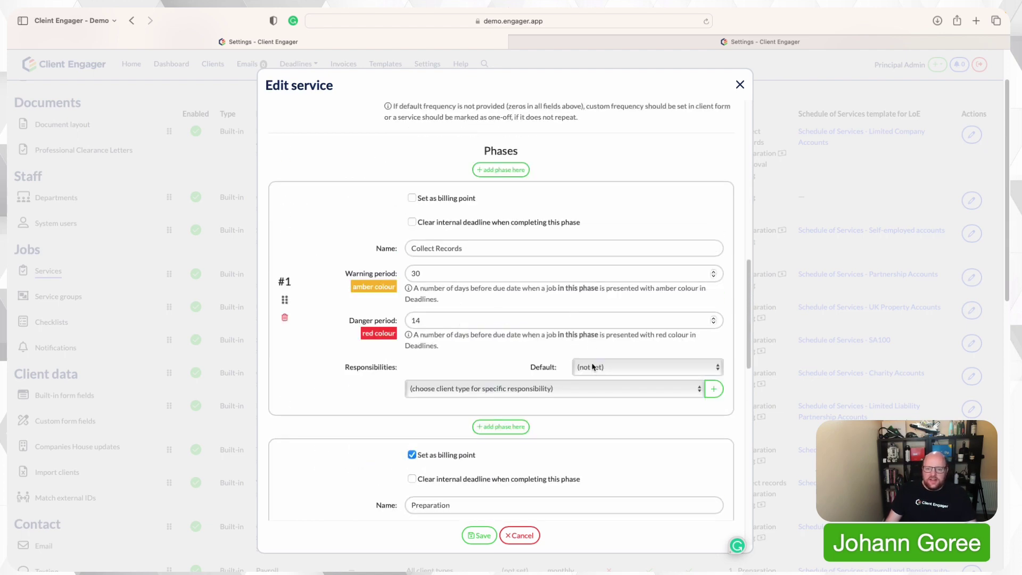
pyautogui.click(605, 365)
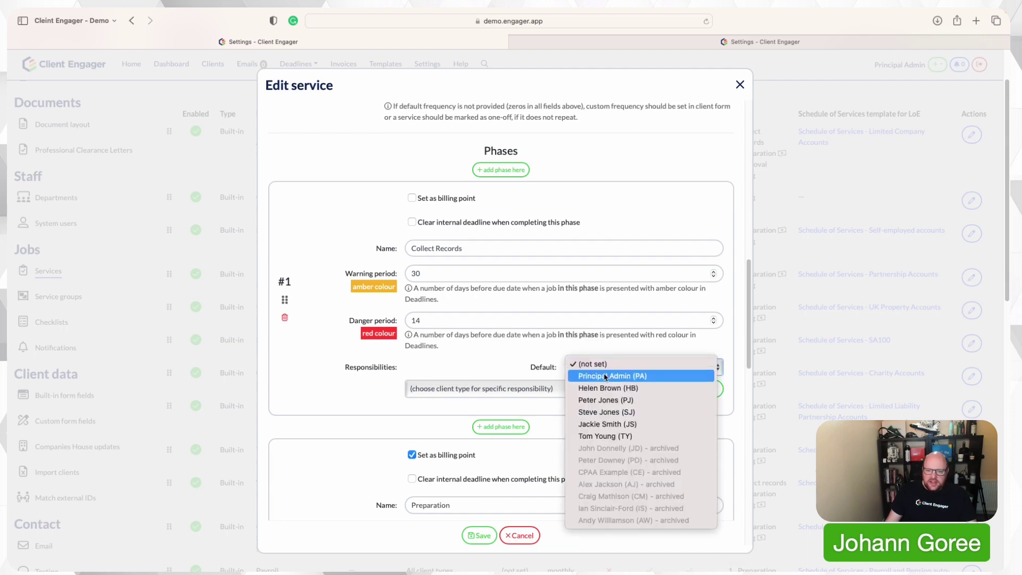
pyautogui.click(641, 392)
# Set the default responsibility to the third listed staff member for the Preparation phase and to the fourth listed for the Approval phase.
pyautogui.scroll(-5, 620, 415)
pyautogui.click(617, 421)
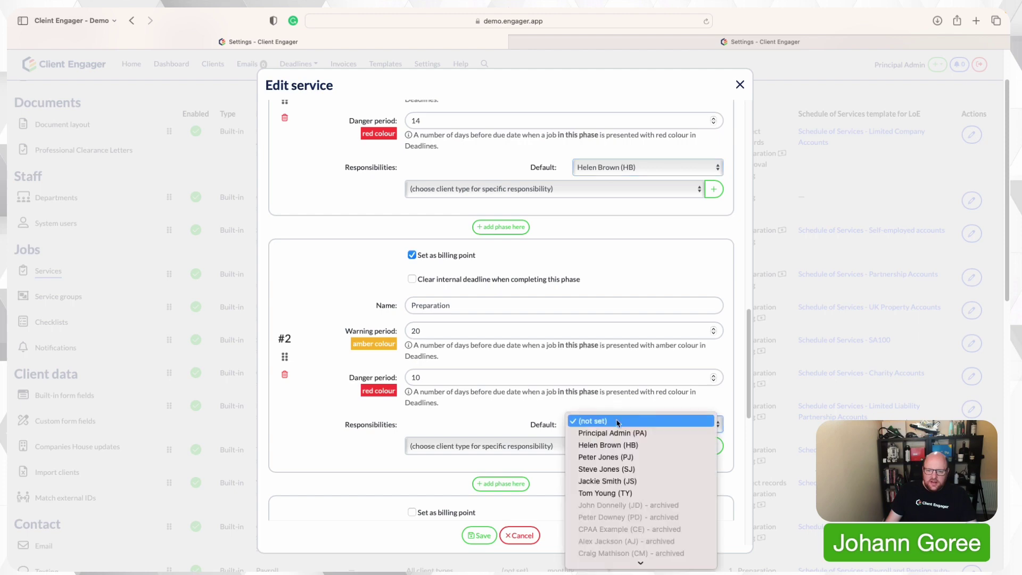
pyautogui.click(616, 456)
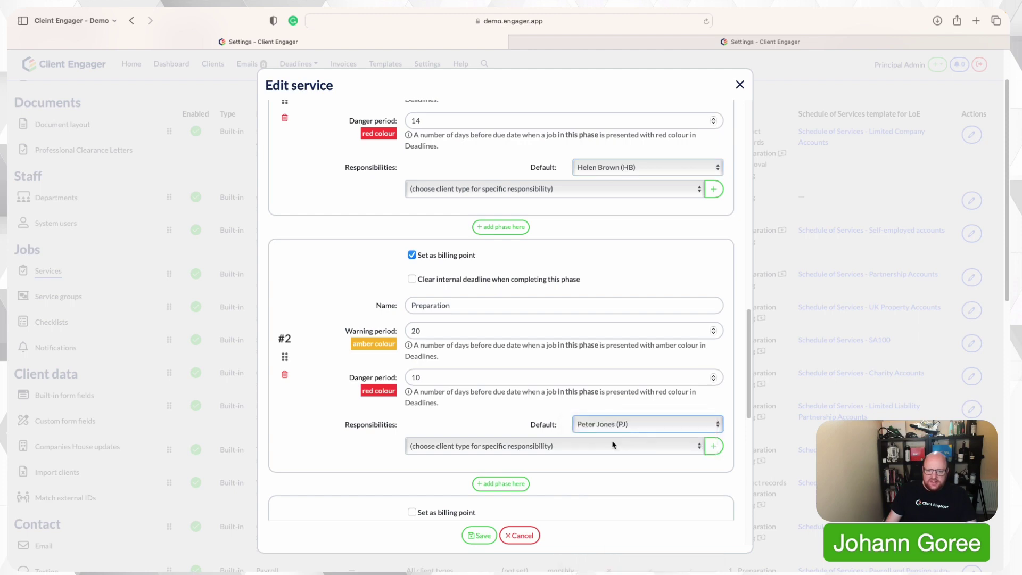
pyautogui.scroll(-4, 613, 445)
pyautogui.click(615, 495)
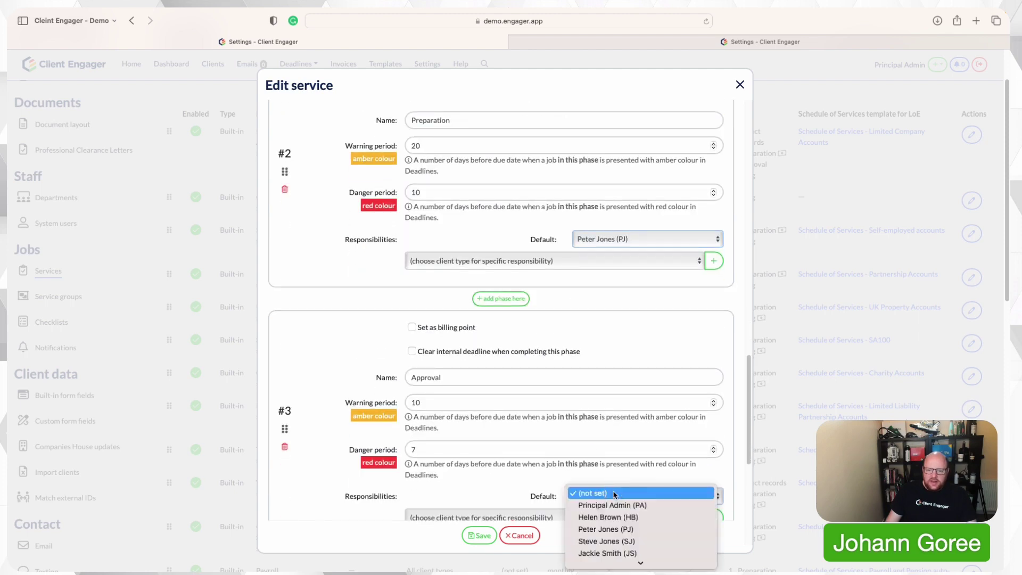
pyautogui.click(605, 541)
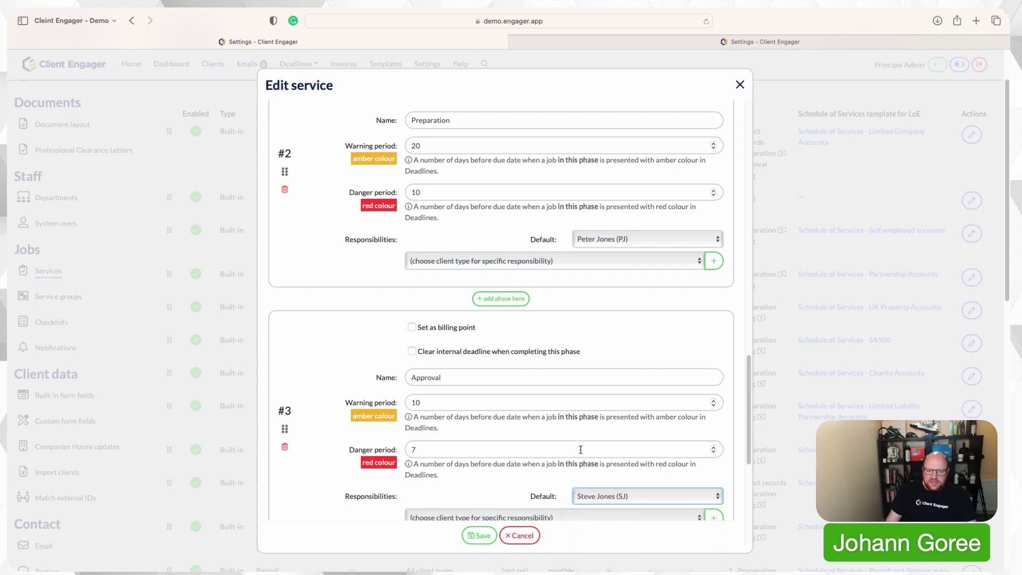
# Assign the second listed staff member as the Filing phase's default responsibility and save the service.
pyautogui.scroll(-5, 580, 447)
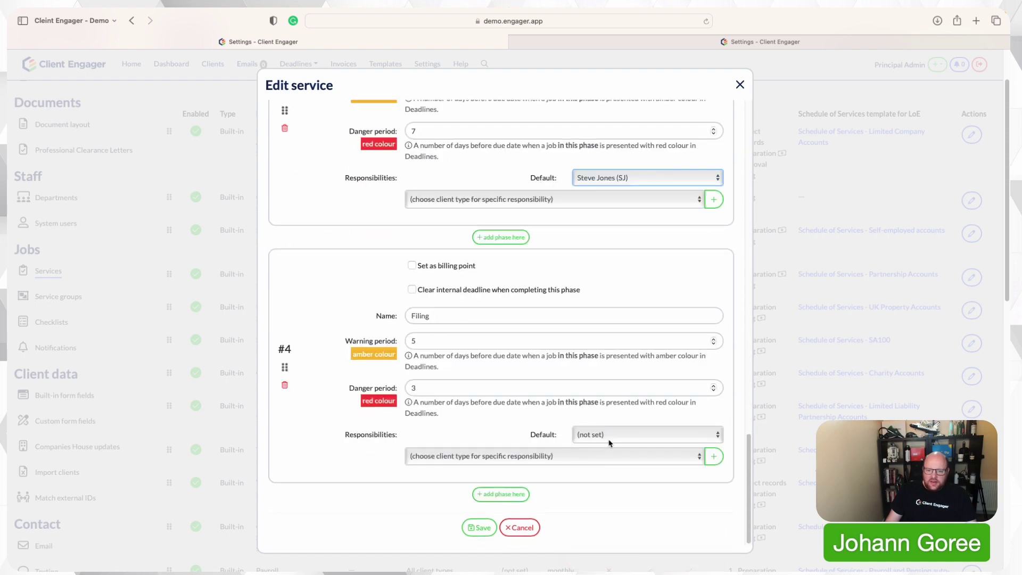
pyautogui.click(610, 438)
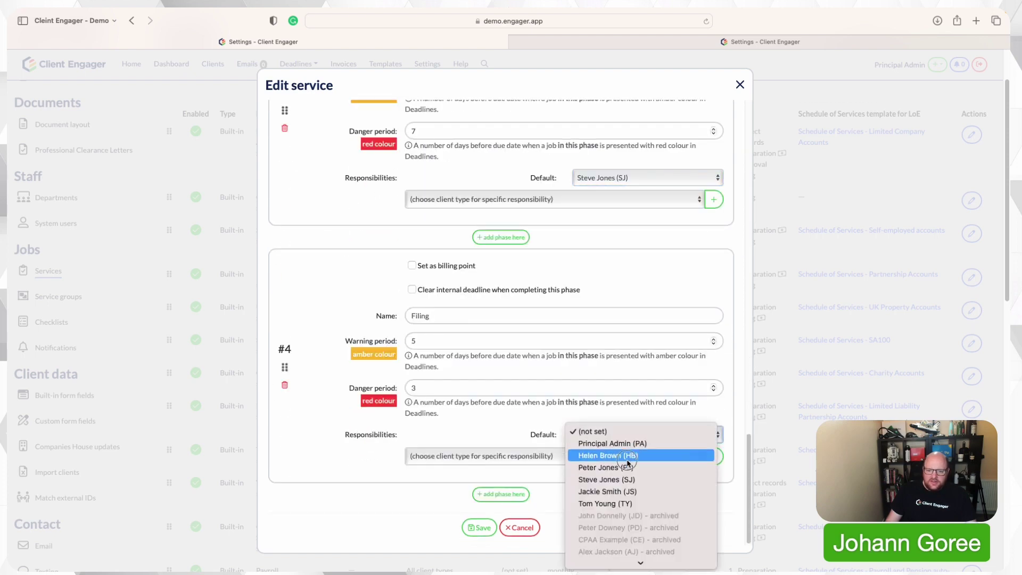
pyautogui.click(625, 455)
pyautogui.click(479, 528)
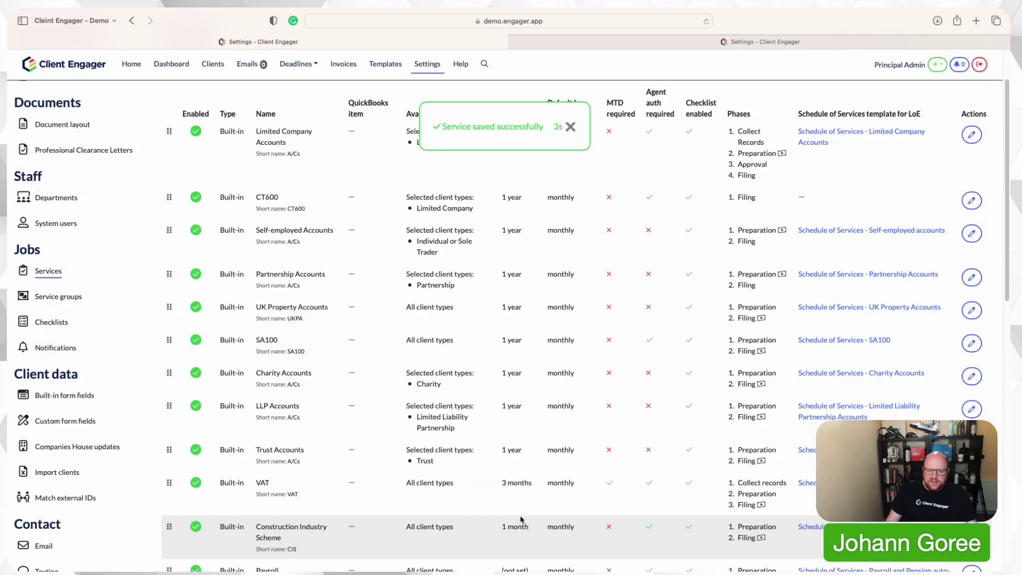
# Reopen the Limited Company Accounts service and review its pricing formula, frequency, phase periods and default responsibilities.
pyautogui.click(971, 135)
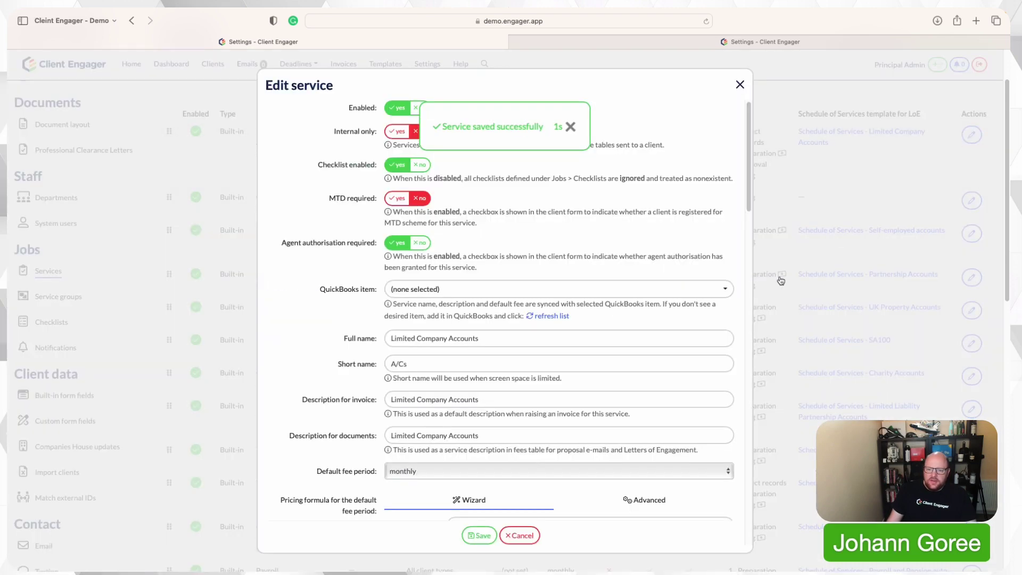
pyautogui.scroll(-7, 630, 339)
pyautogui.scroll(-1, 610, 371)
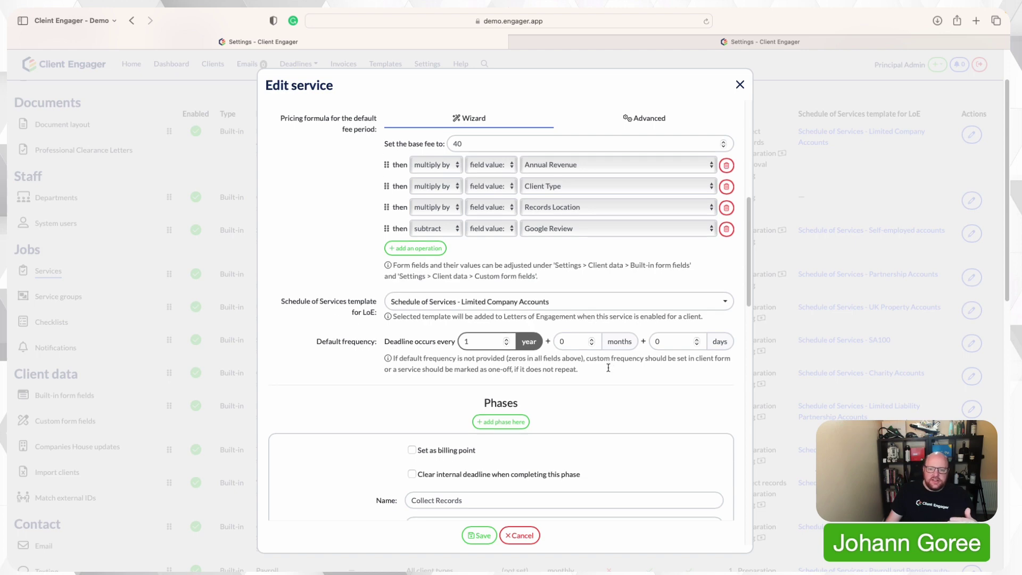
pyautogui.scroll(-3, 610, 371)
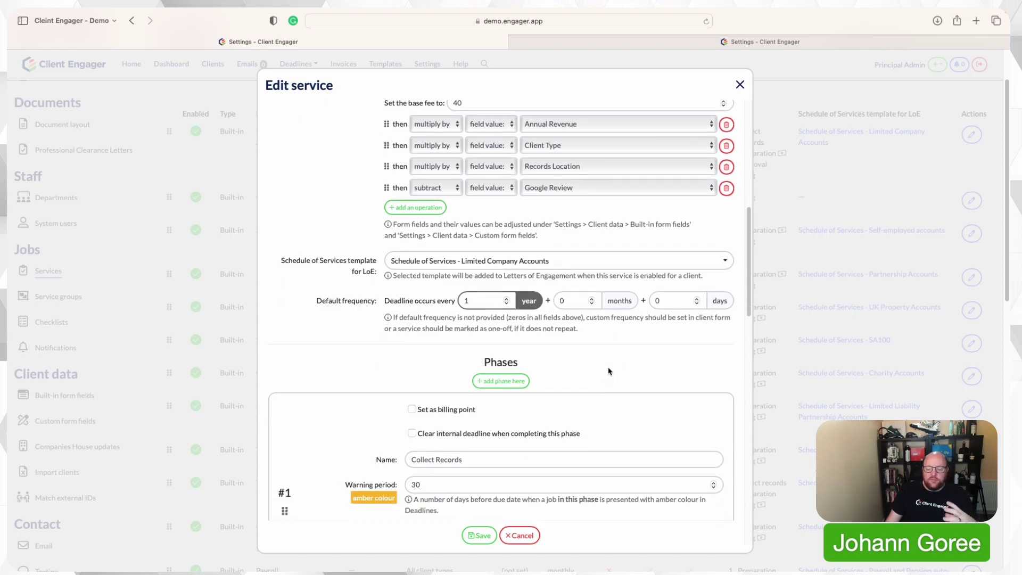
pyautogui.scroll(-8, 594, 389)
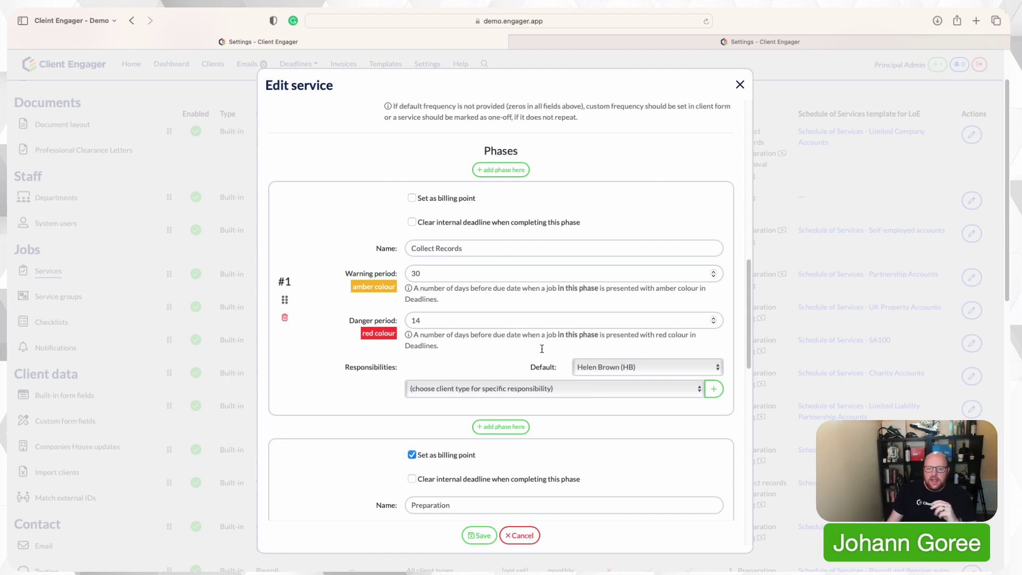
pyautogui.scroll(-4, 617, 366)
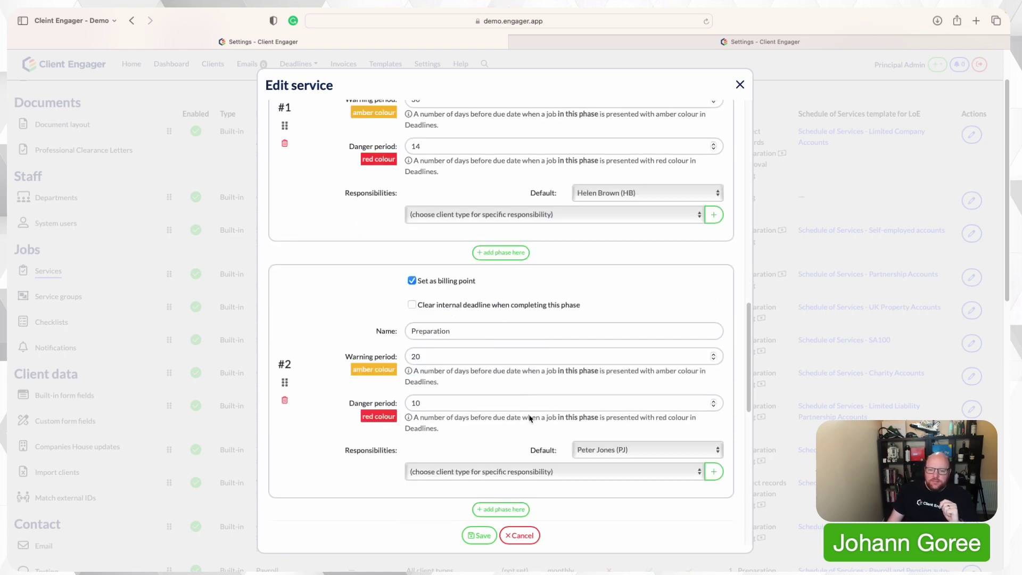
pyautogui.scroll(-5, 587, 442)
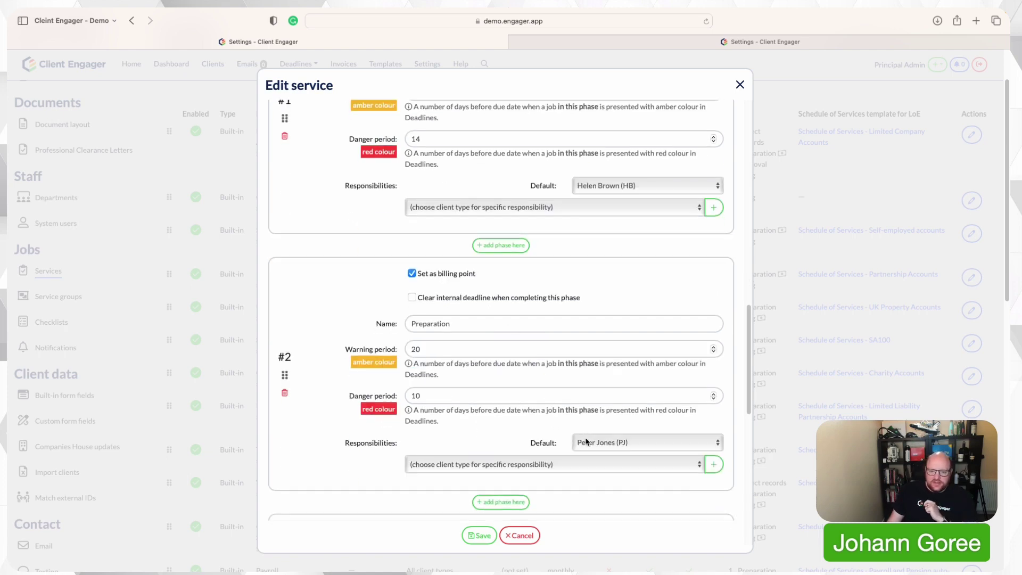
pyautogui.scroll(-6, 551, 420)
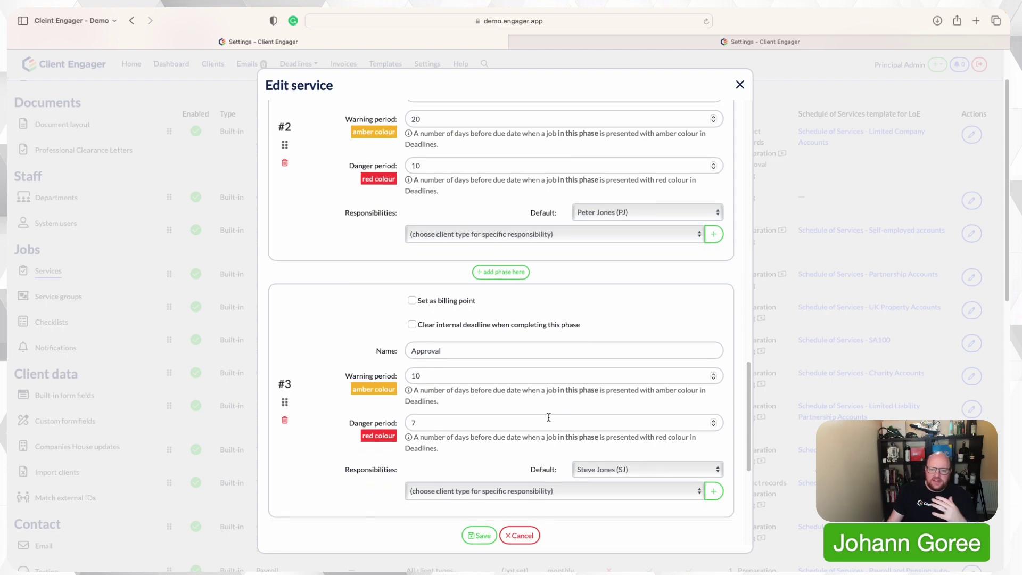
pyautogui.scroll(-4, 508, 399)
pyautogui.scroll(12, 507, 398)
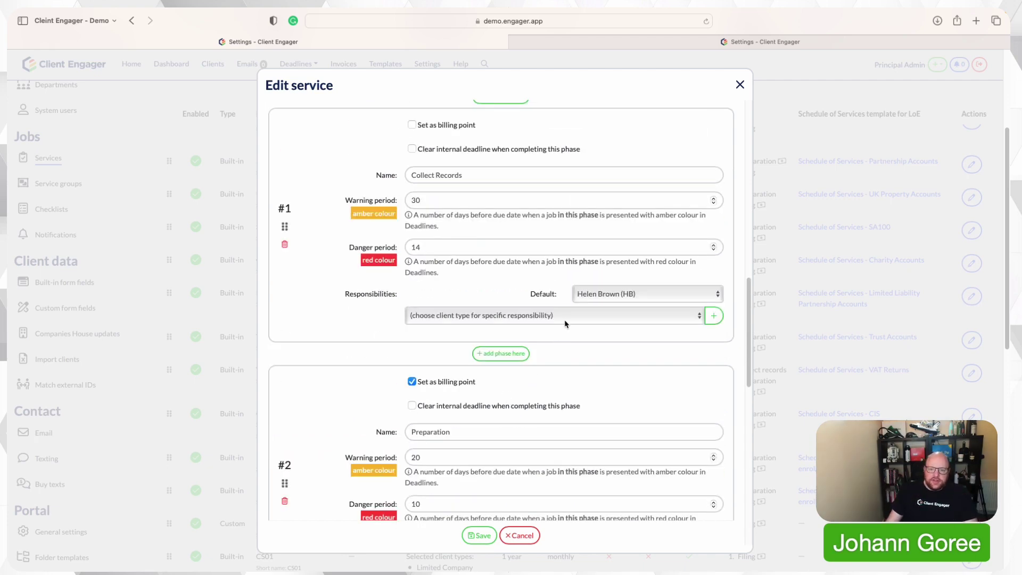
pyautogui.scroll(4, 562, 341)
pyautogui.scroll(-2, 568, 320)
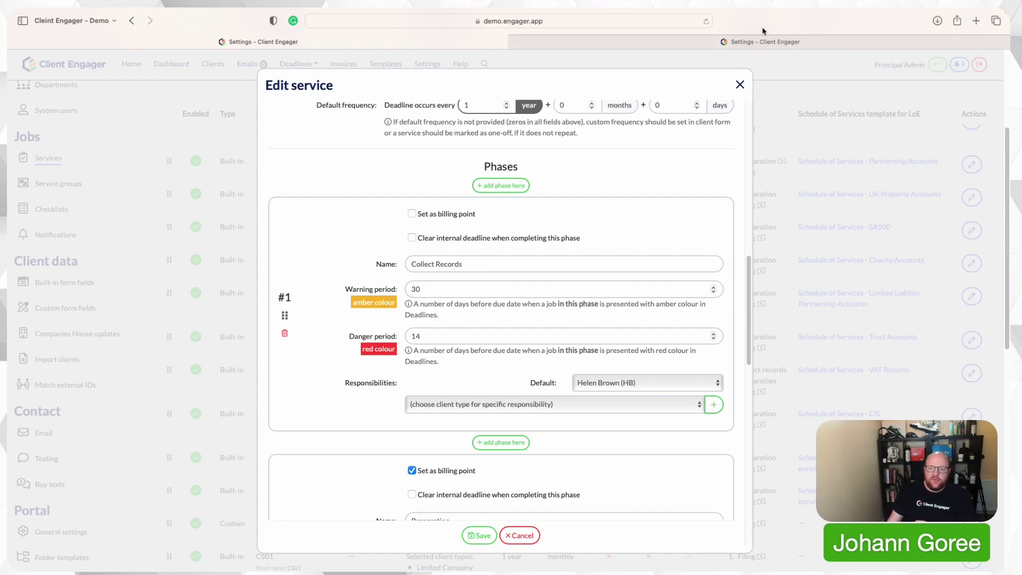
# Open the Limited Company Accounts service checklist for editing and look through its existing sections and points.
pyautogui.click(759, 48)
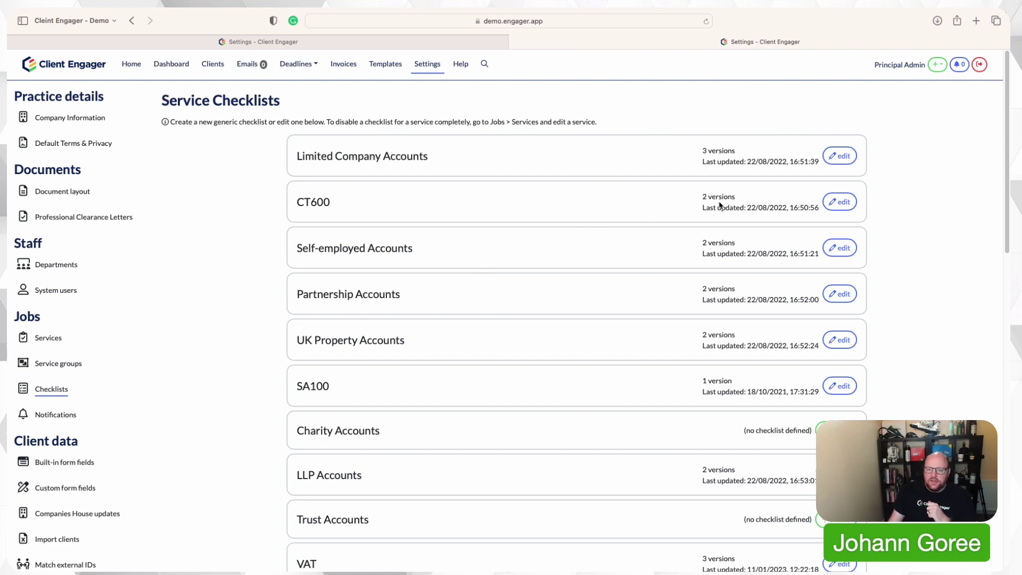
pyautogui.click(840, 161)
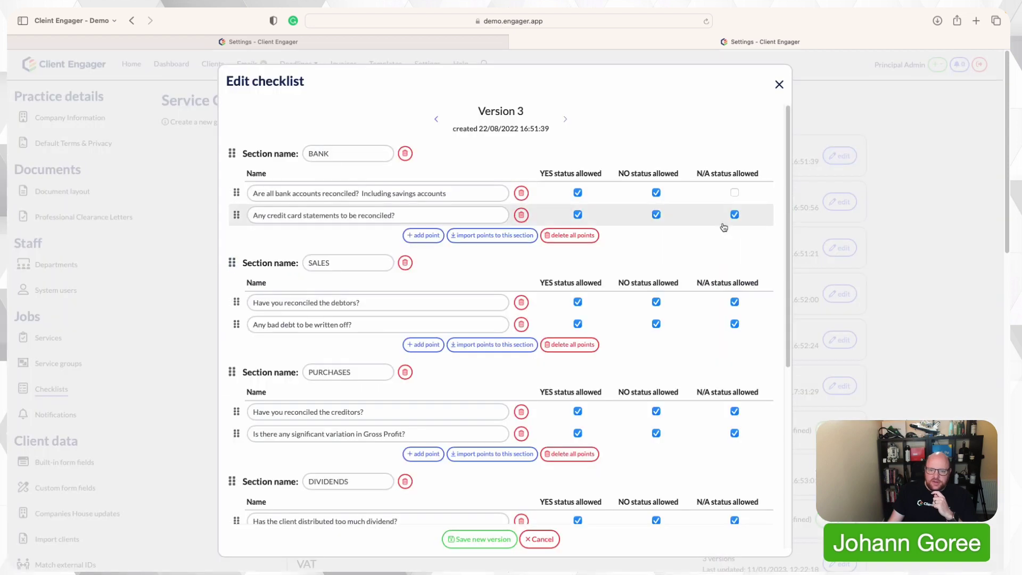
pyautogui.scroll(-4, 539, 300)
pyautogui.scroll(-5, 537, 302)
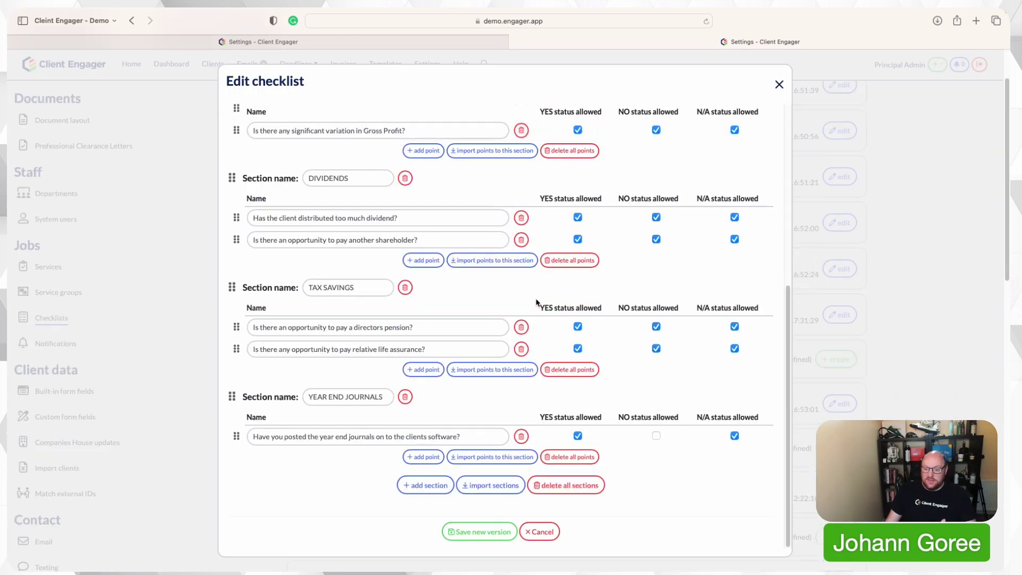
pyautogui.scroll(6, 536, 301)
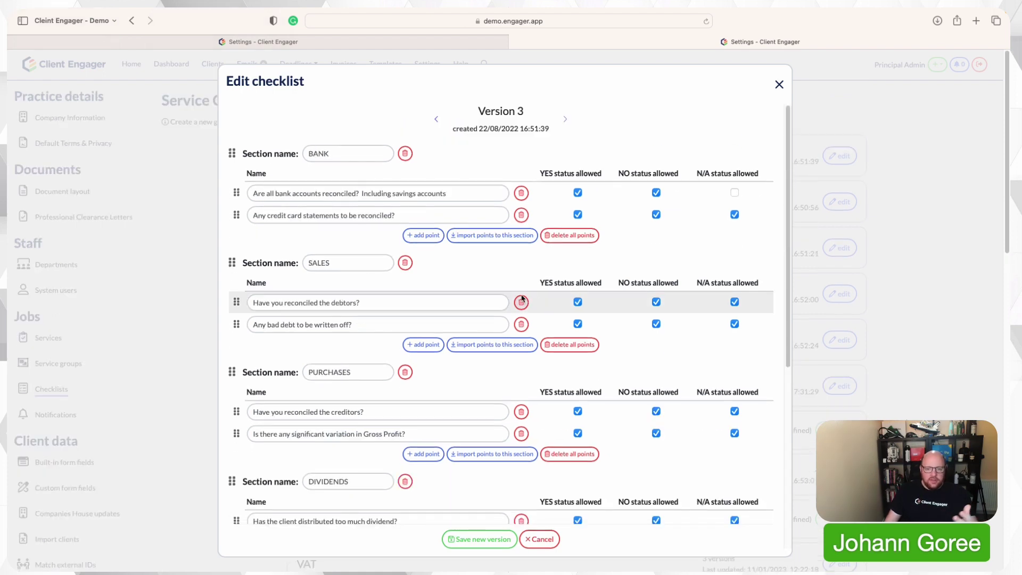
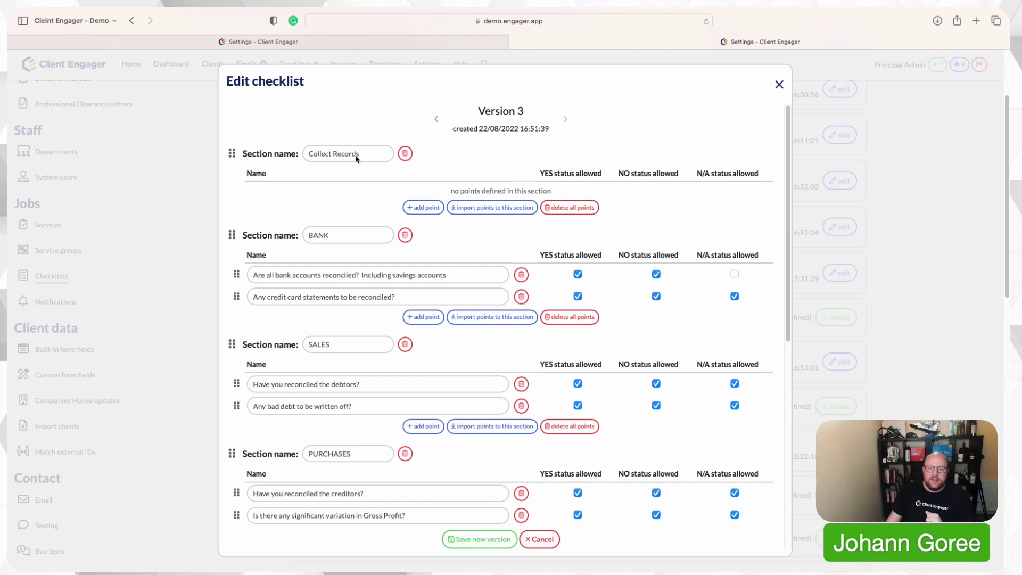
# Add a point named "Contact Client for record" to the Collect Records section of the checklist.
pyautogui.click(423, 207)
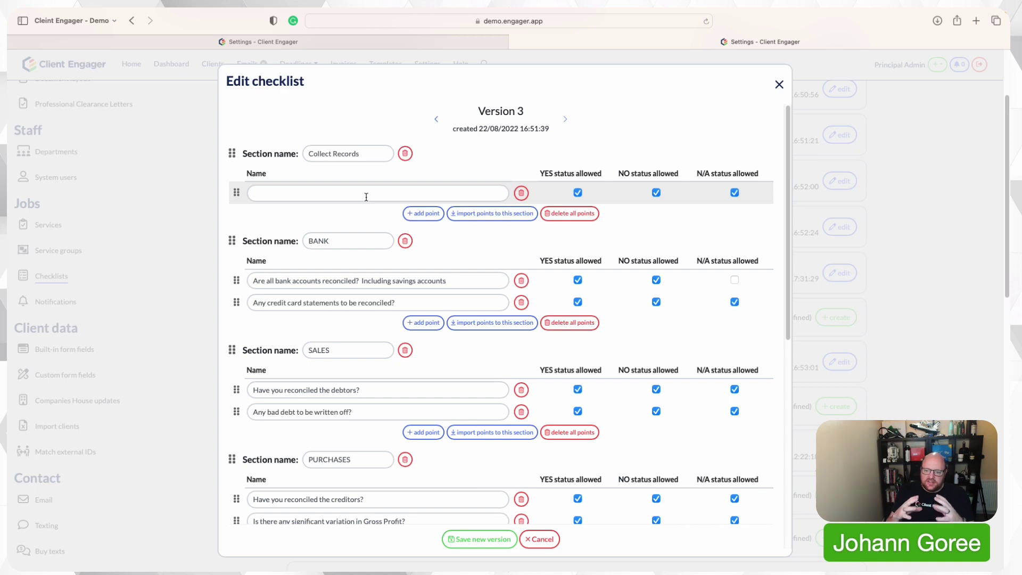
pyautogui.click(366, 197)
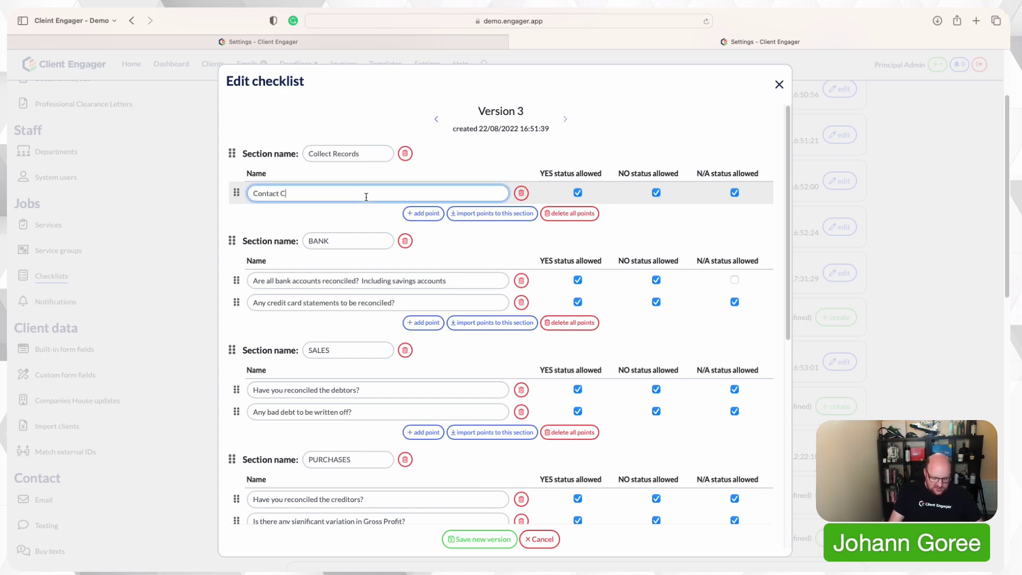
pyautogui.write('Contact Client for r')
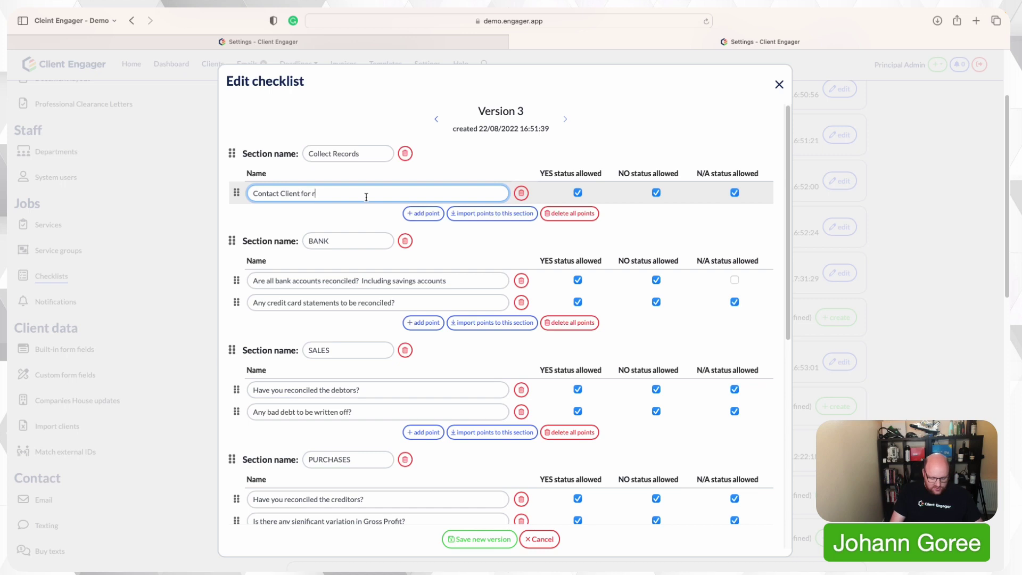
pyautogui.write('ecors')
# Add a second point to the Collect Records section, named "Check revceived rocrds are complete".
pyautogui.click(423, 213)
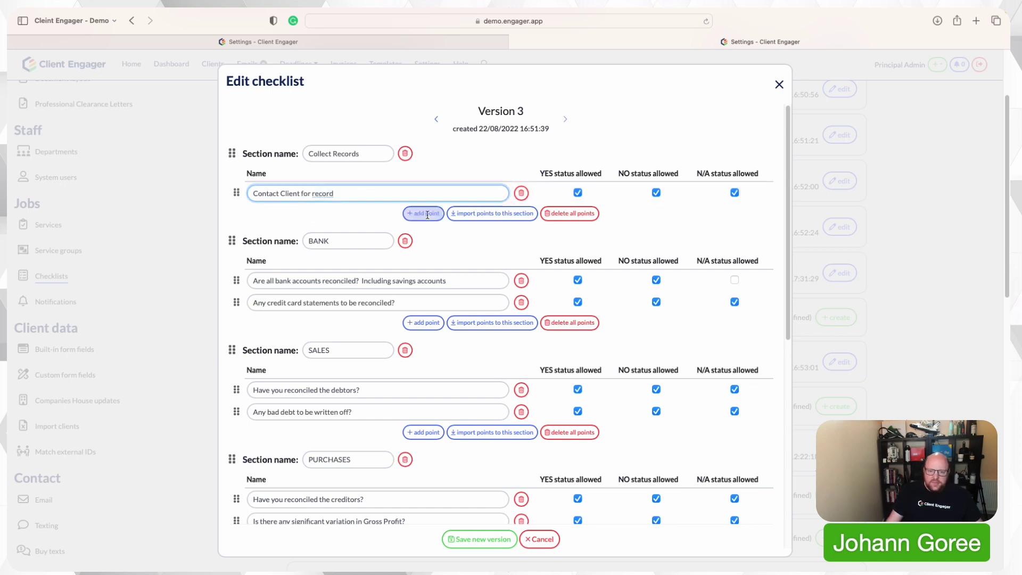
pyautogui.write('Check revc')
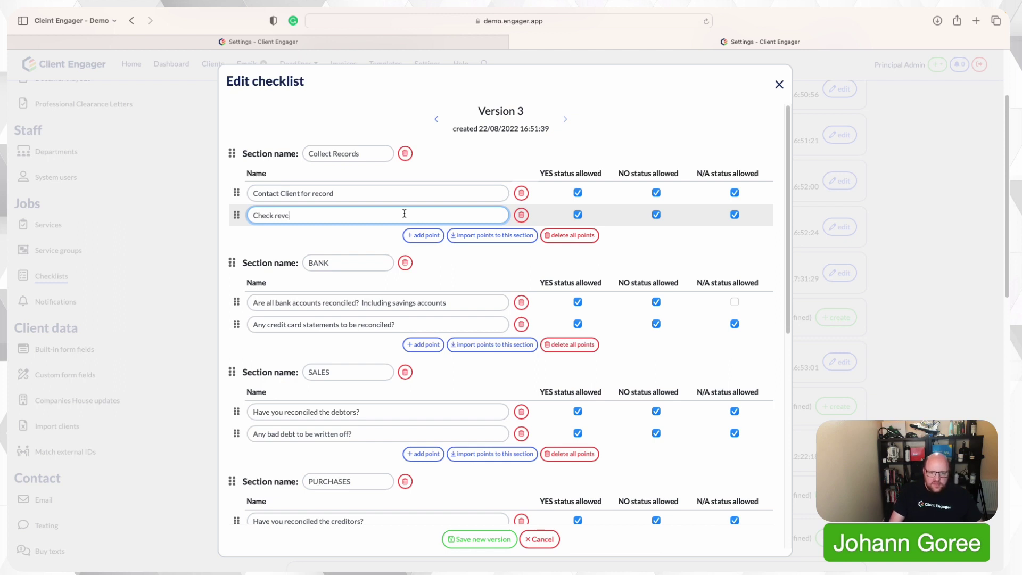
pyautogui.write('eived rocrds a')
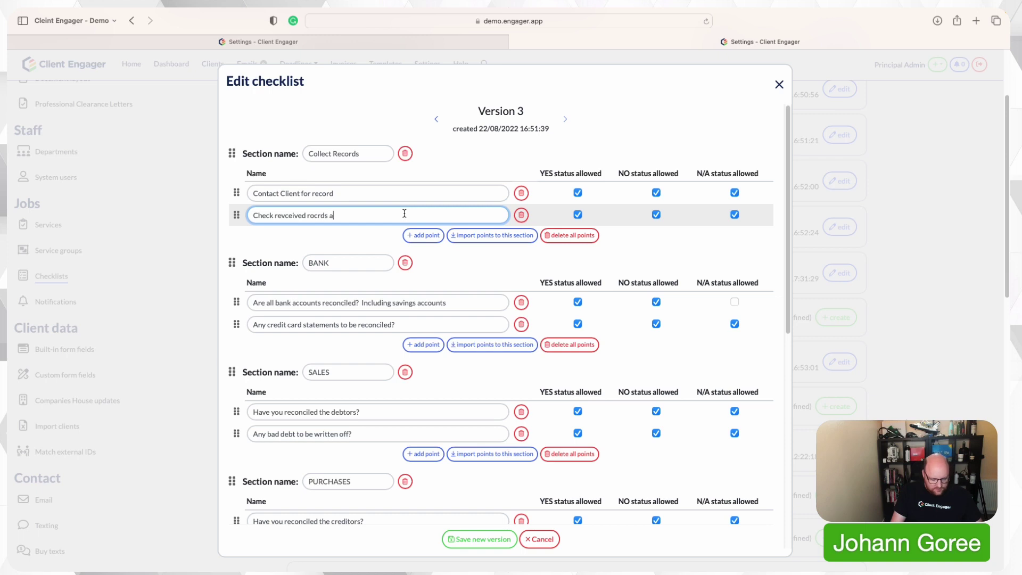
pyautogui.write('re complete')
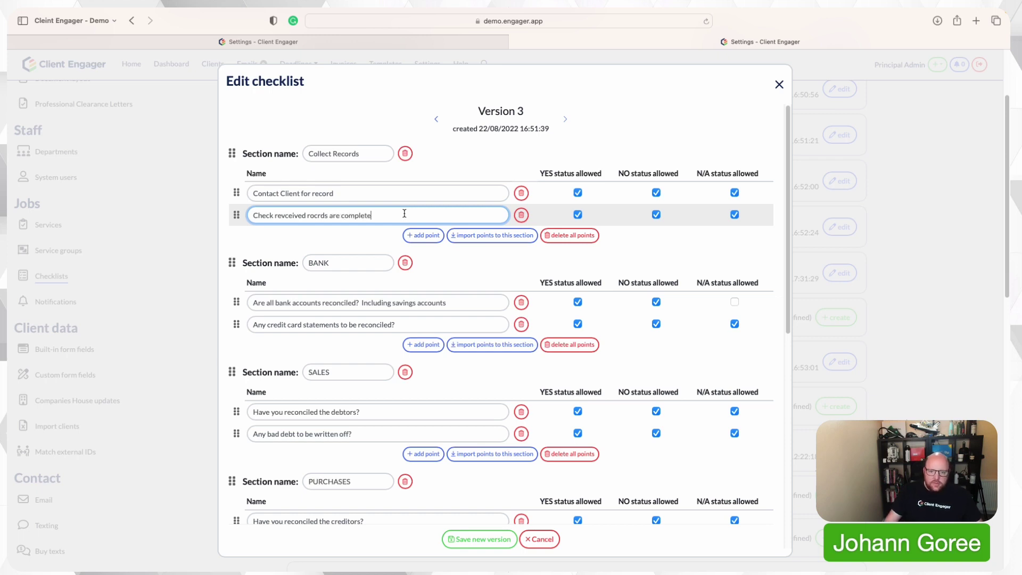
# Add a third point to the Collect Records section, named "Enter them into General Ledger".
pyautogui.click(423, 235)
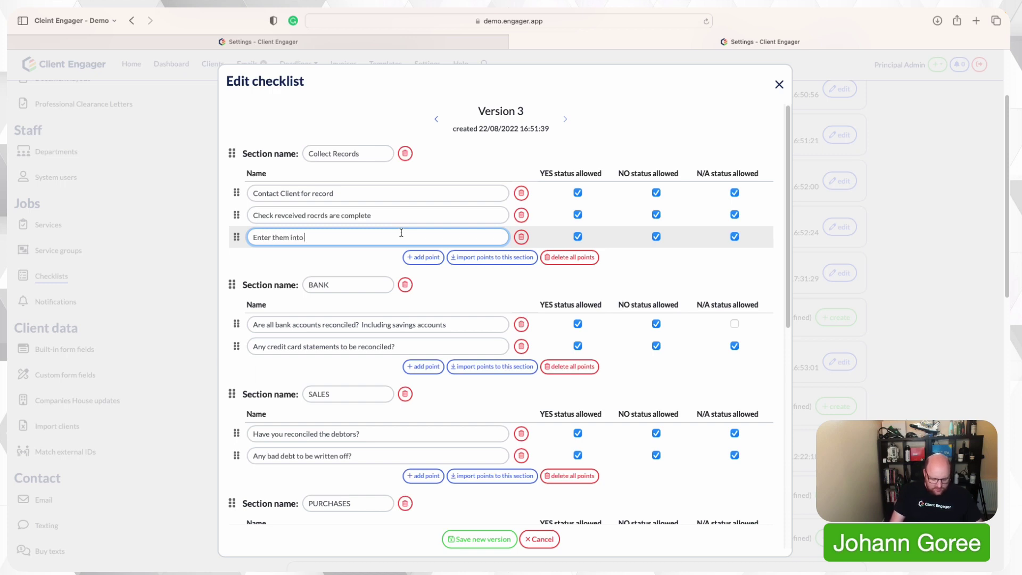
pyautogui.write('General')
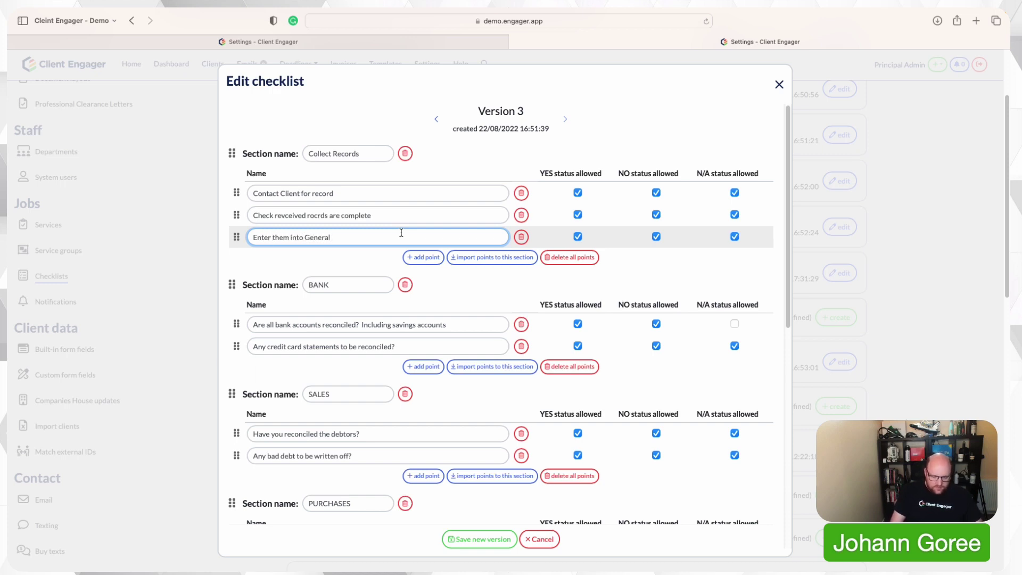
pyautogui.write(' Ledger')
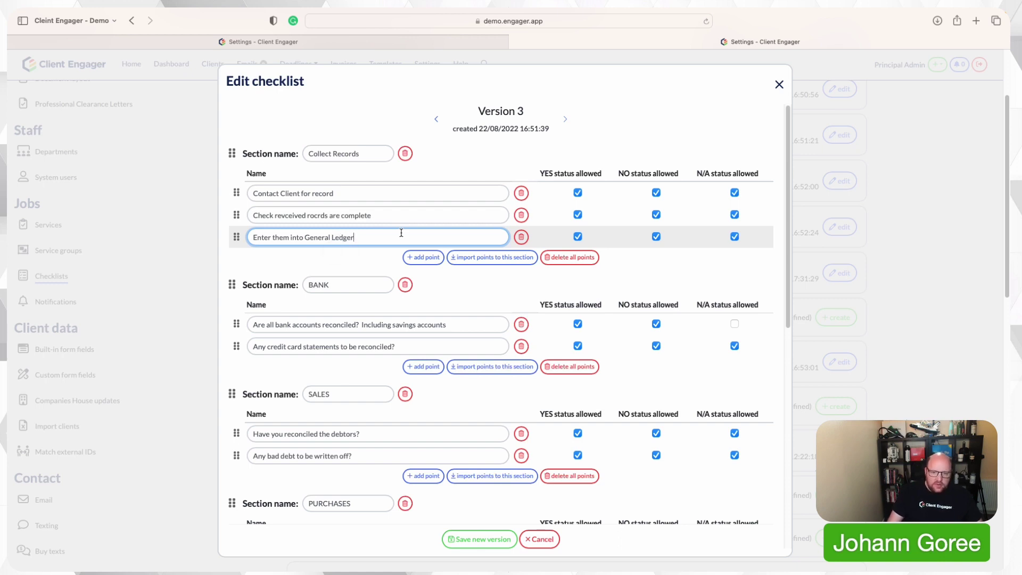
pyautogui.click(381, 258)
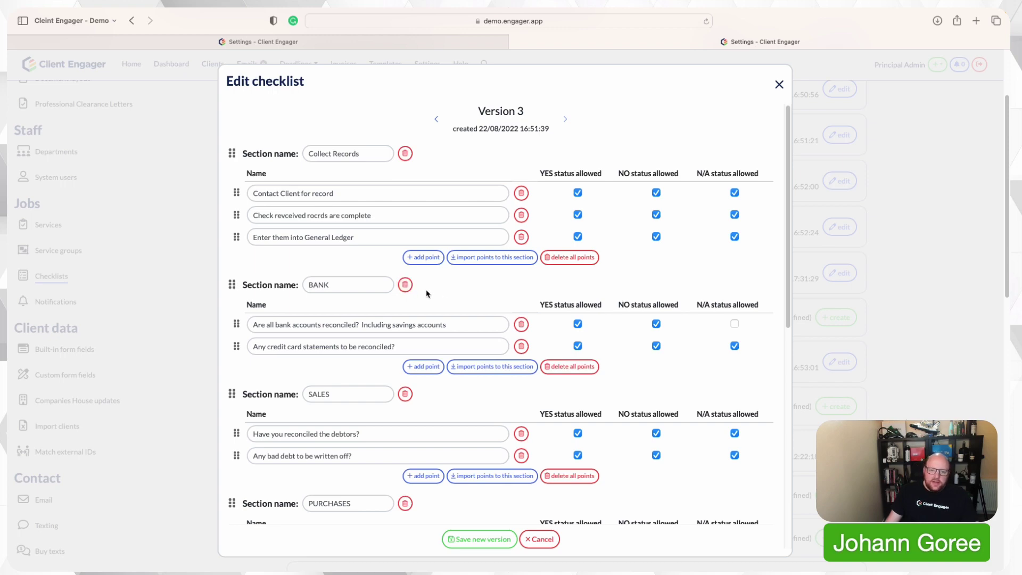
# Look through the remaining checklist sections and compare them with the phases in the Limited Company Accounts service settings.
pyautogui.scroll(-7, 417, 327)
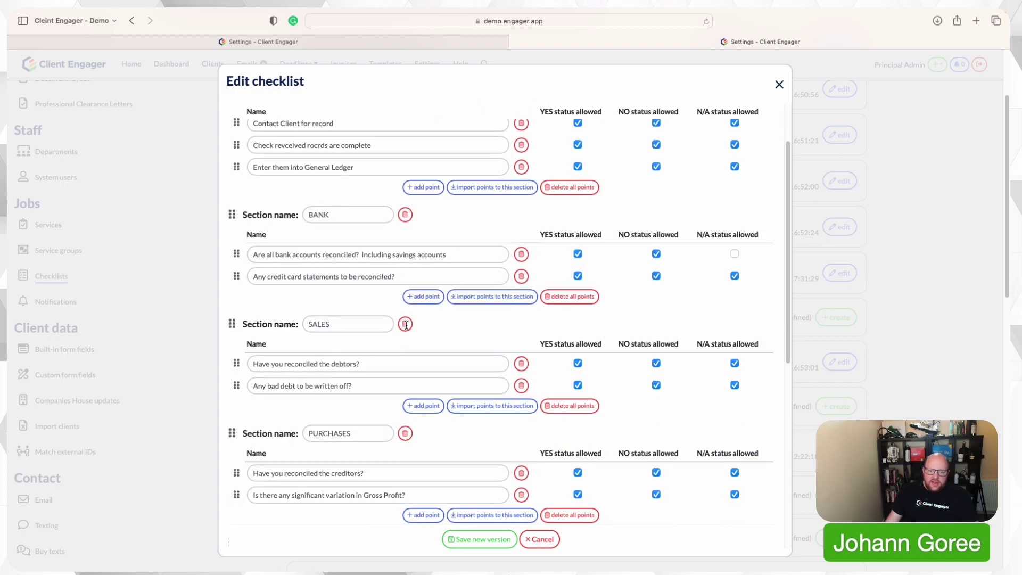
pyautogui.scroll(-3, 395, 403)
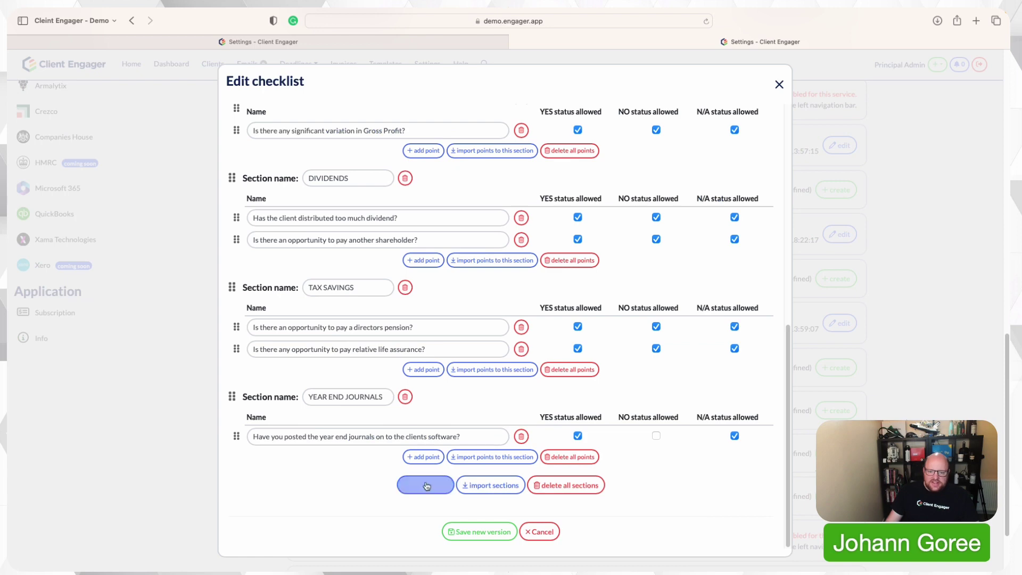
pyautogui.click(415, 46)
pyautogui.scroll(-3, 463, 253)
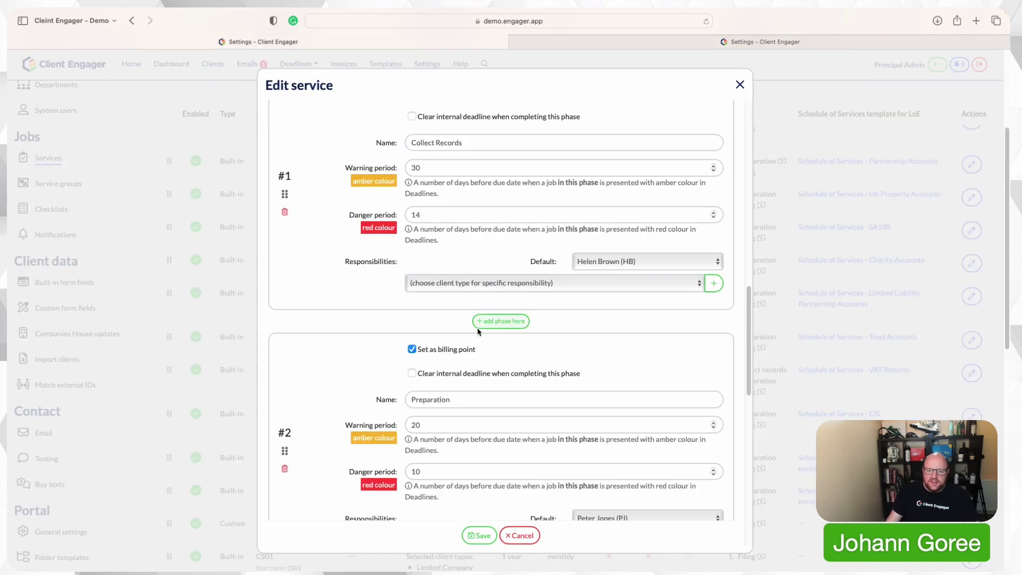
# Add a new section named "Preperation" at the end of the checklist, matching the service's second phase.
pyautogui.scroll(-1, 477, 346)
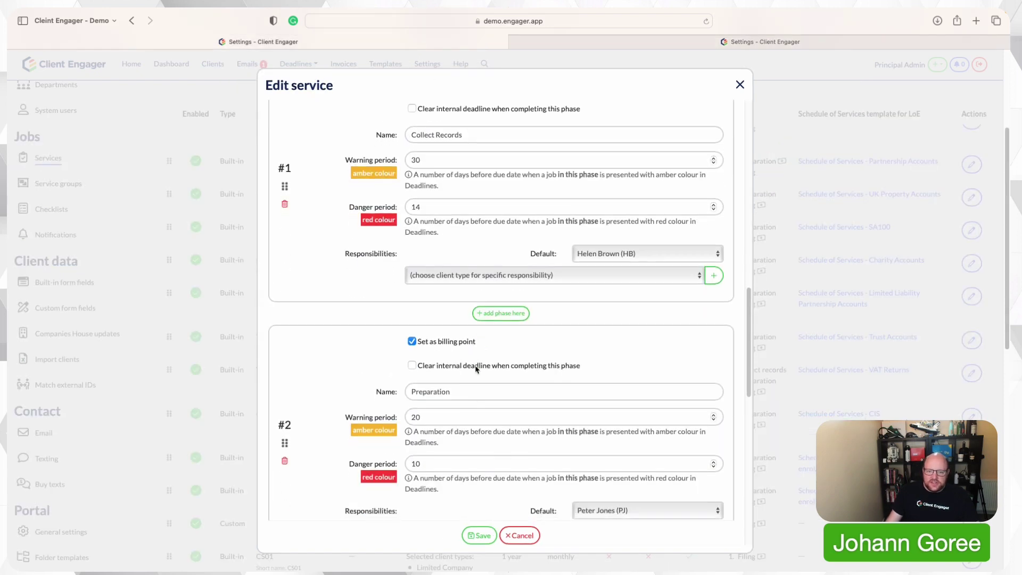
pyautogui.click(687, 45)
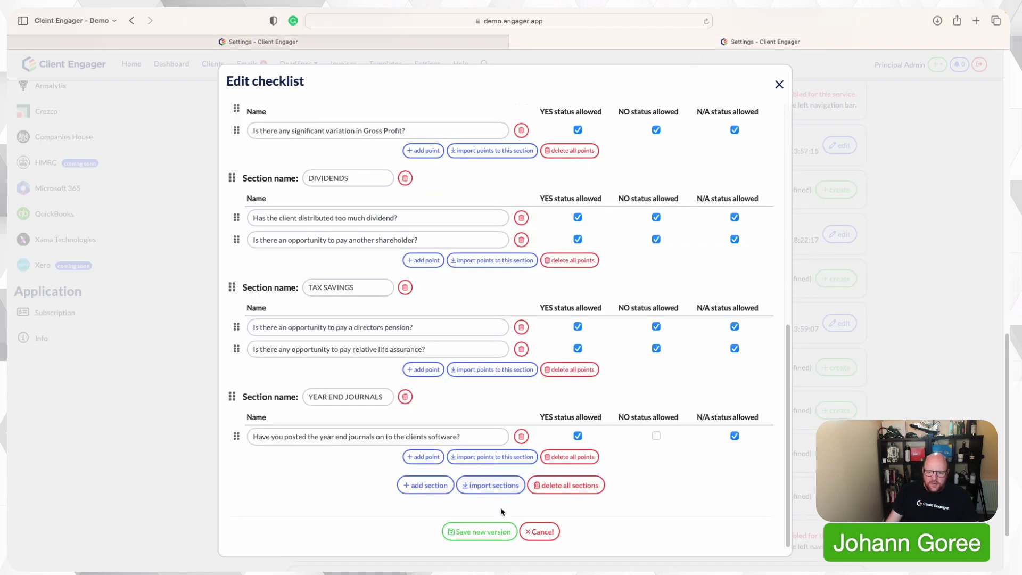
pyautogui.click(425, 485)
pyautogui.click(343, 485)
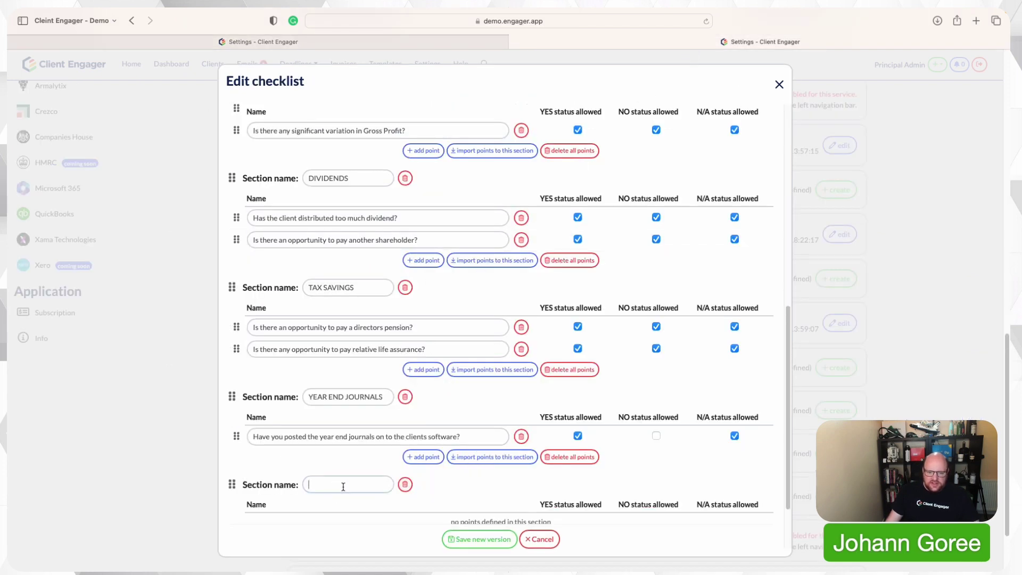
pyautogui.write('Preperat')
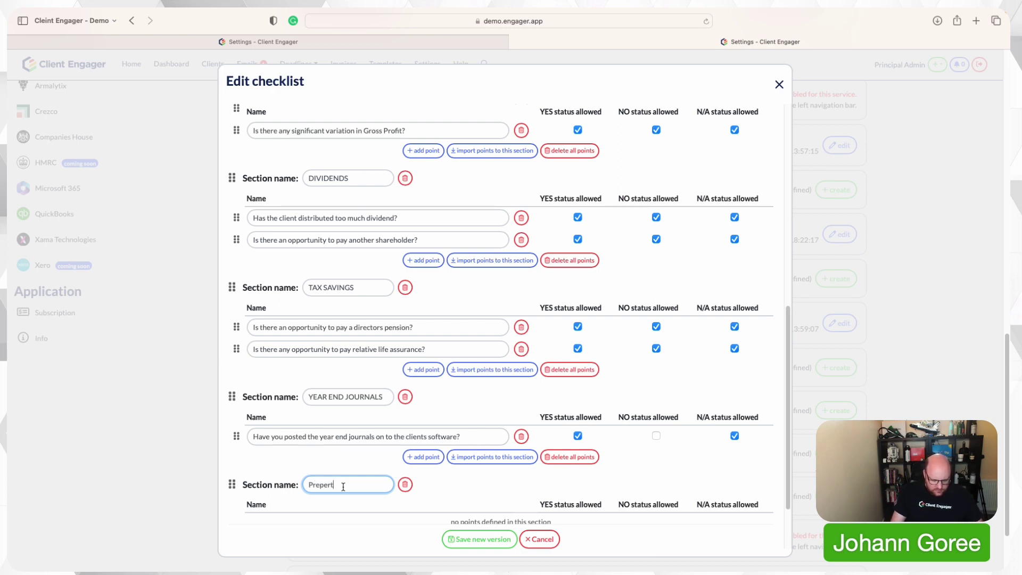
pyautogui.write('ion')
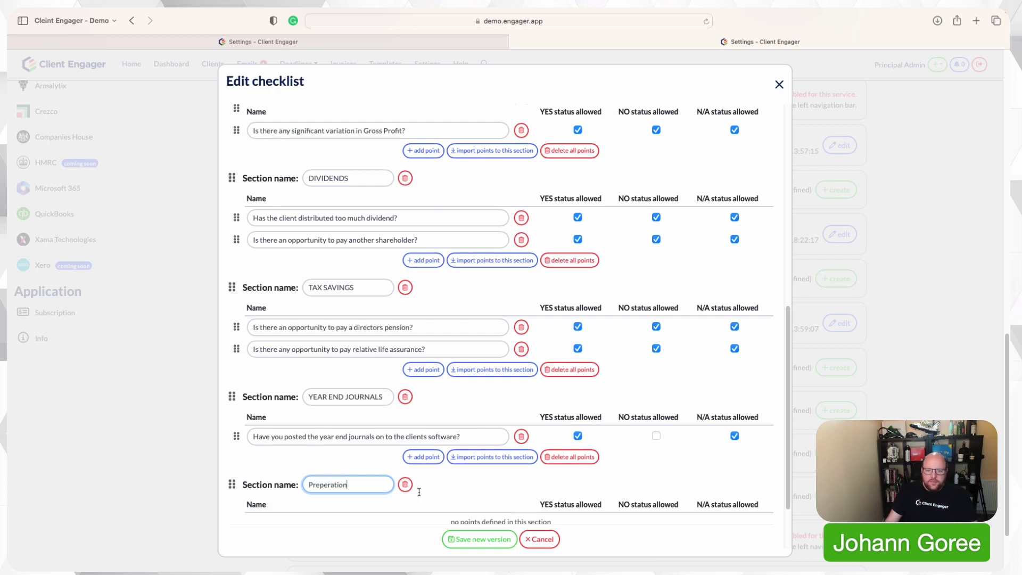
# Add a point named "Reconcile the Bank" to the Preperation section.
pyautogui.scroll(-1, 372, 487)
pyautogui.click(421, 512)
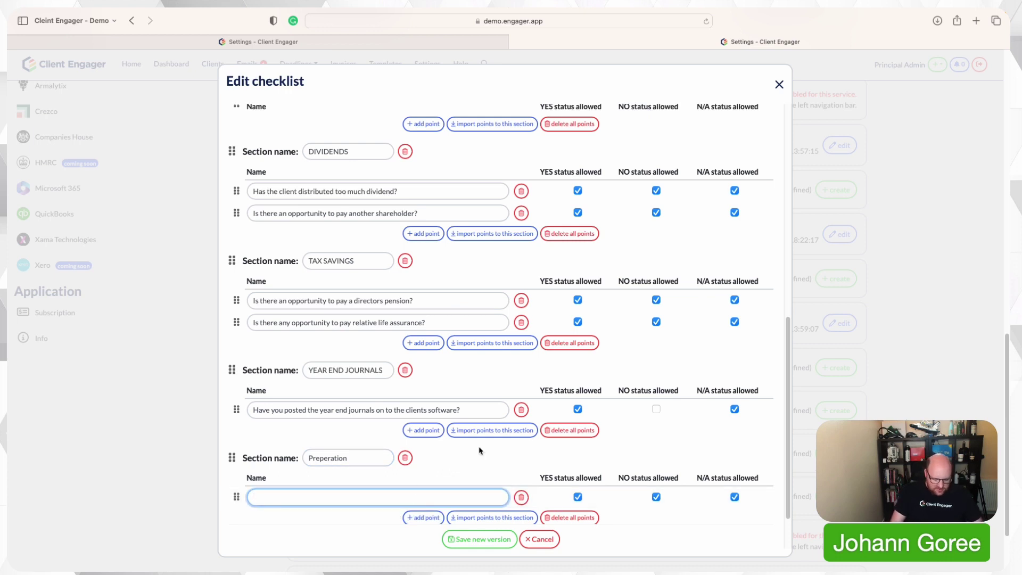
pyautogui.write('Reconcile the Bank')
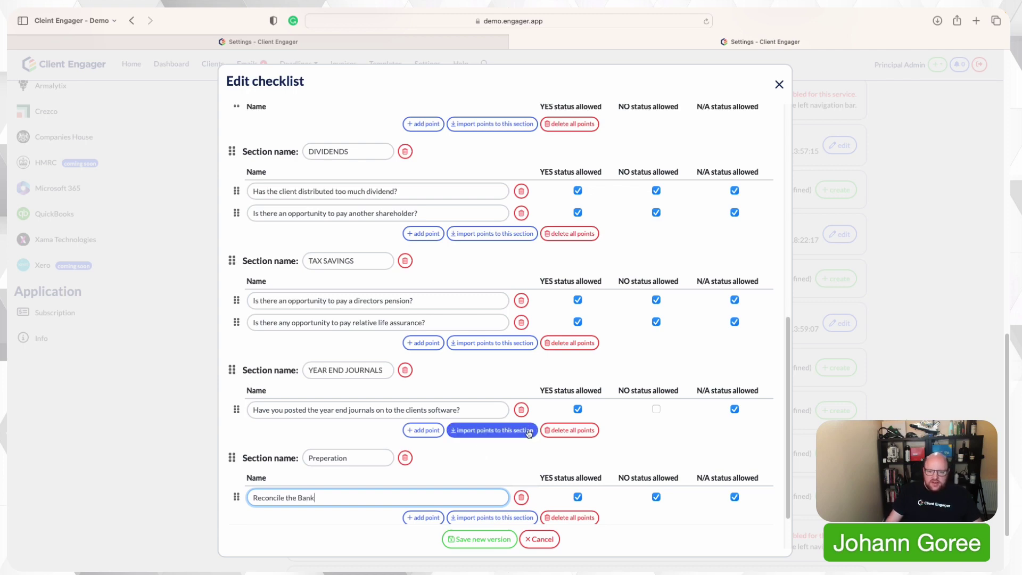
pyautogui.click(511, 452)
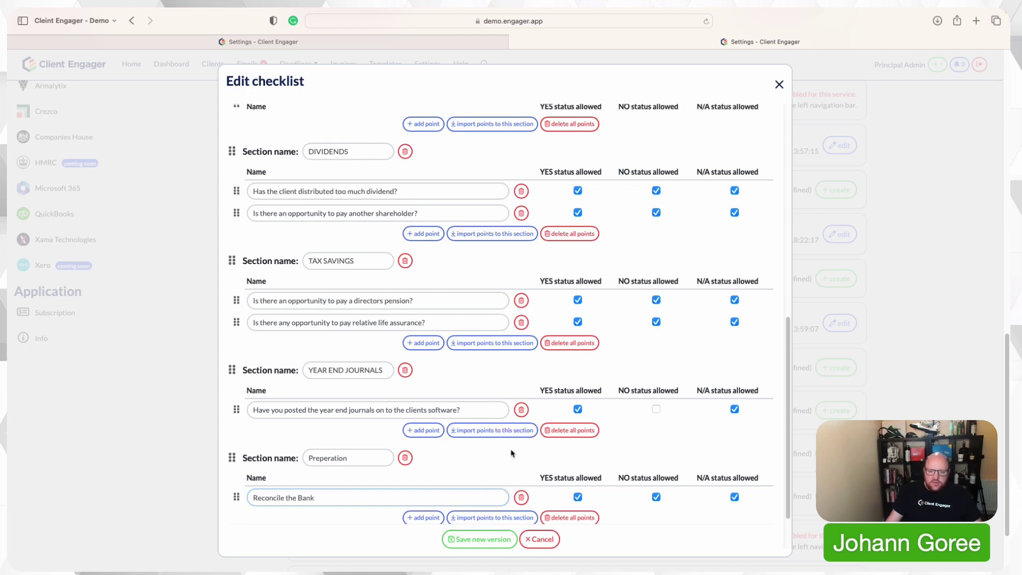
# Copy the point "Any credit card statements to be reconciled?" from the BANK section into a new point of the Preperation section.
pyautogui.scroll(5, 484, 449)
pyautogui.scroll(8, 484, 449)
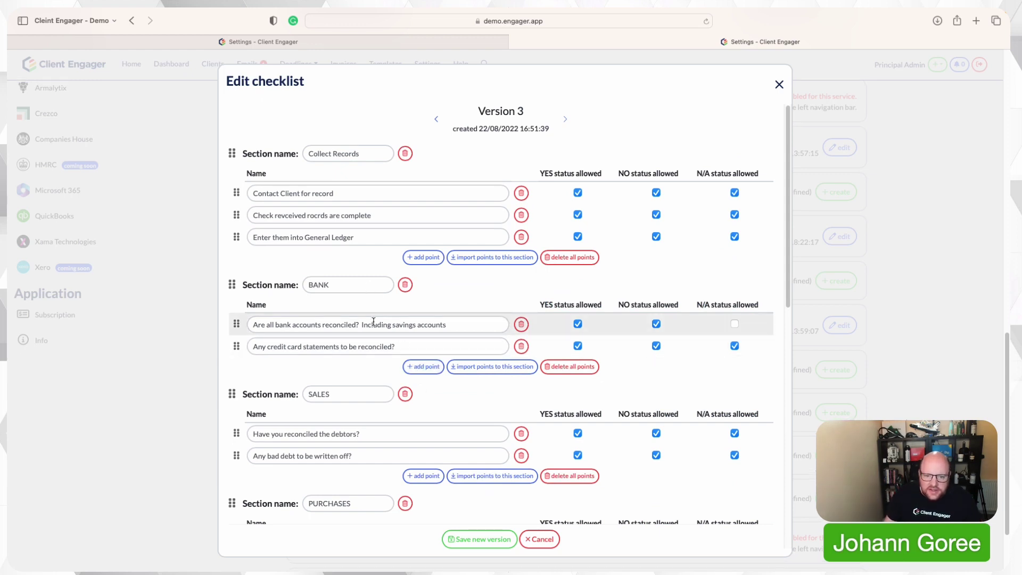
pyautogui.tripleClick(413, 349)
pyautogui.hotkey('ctrl', 'c')
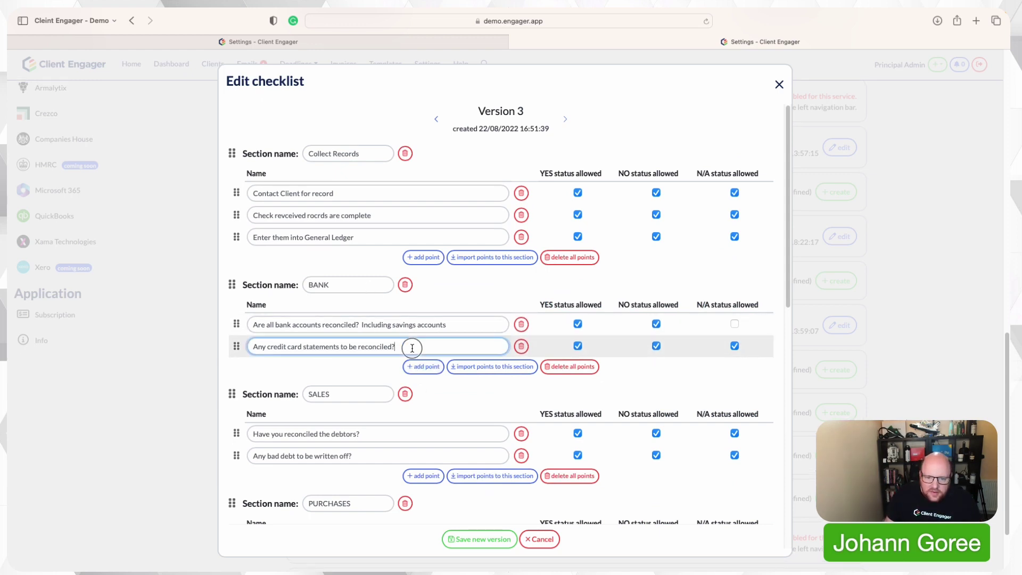
pyautogui.scroll(-10, 372, 383)
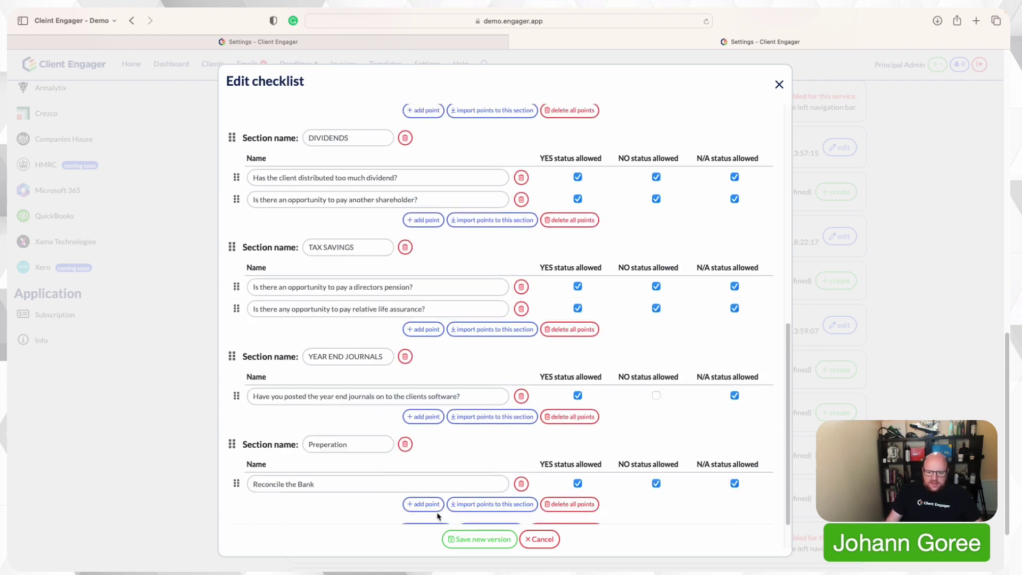
pyautogui.click(423, 503)
pyautogui.click(377, 505)
pyautogui.hotkey('ctrl', 'v')
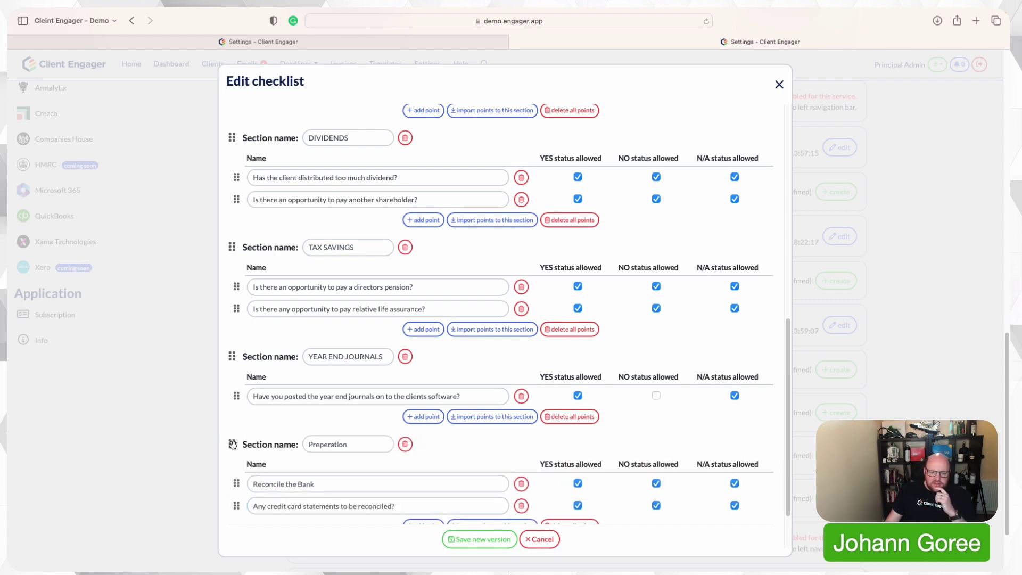
# Move the Preperation section directly below Collect Records and delete the BANK section.
pyautogui.moveTo(232, 444); pyautogui.dragTo(253, 282)
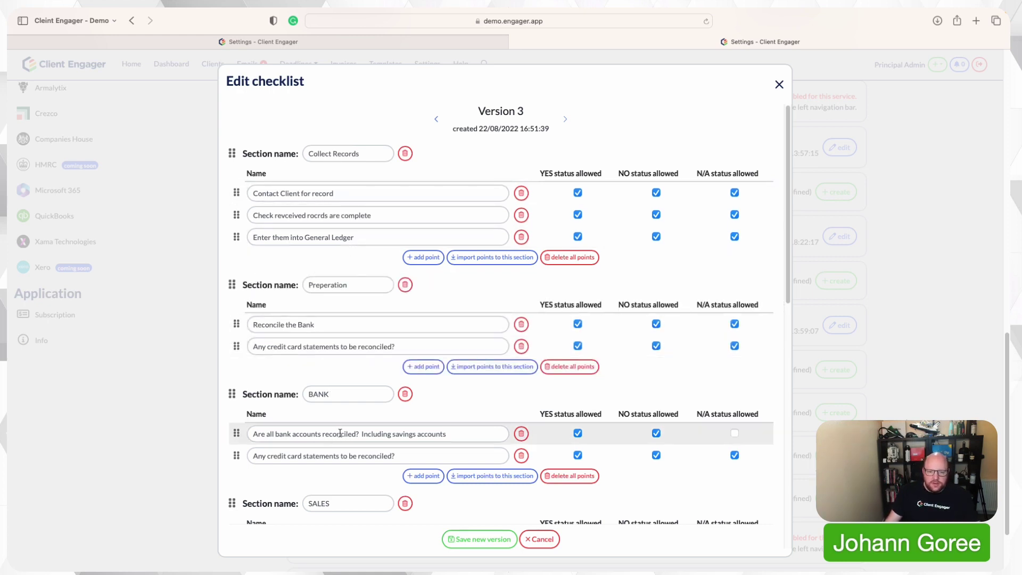
pyautogui.click(404, 394)
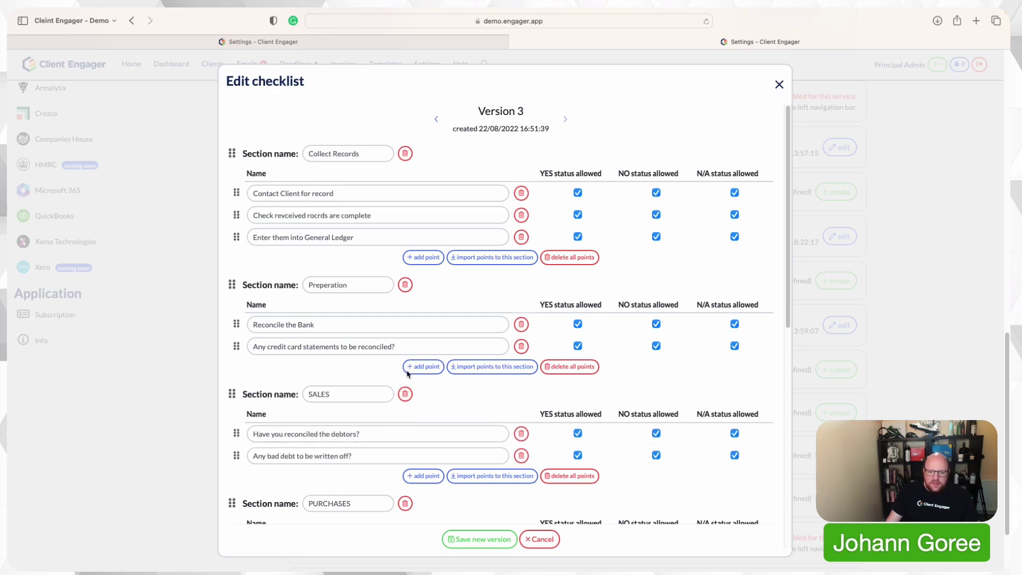
# Add a Preperation point named "Sales- Have you reconciled the debtors?", taking the question from the SALES section.
pyautogui.click(423, 366)
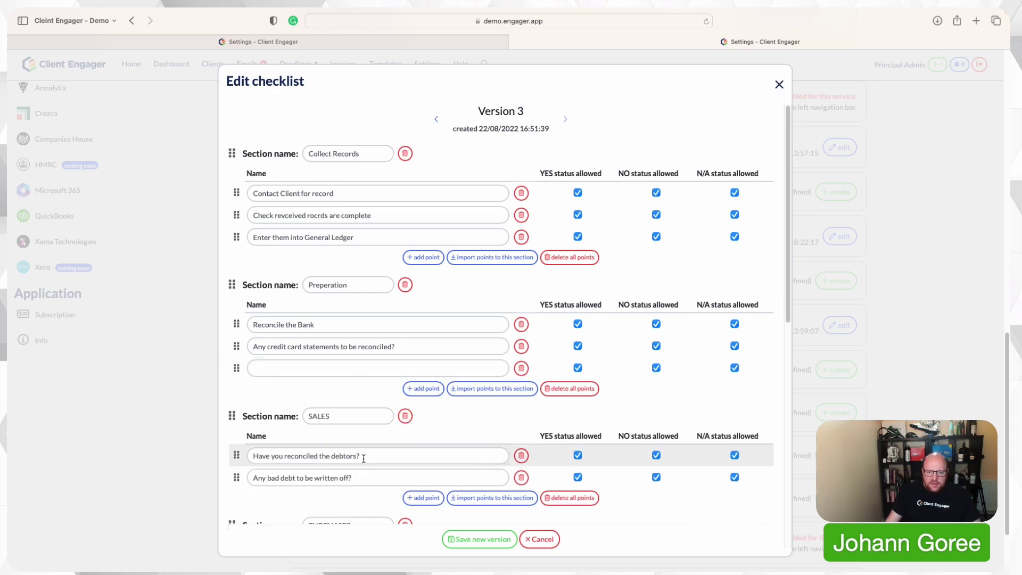
pyautogui.moveTo(372, 454); pyautogui.dragTo(194, 452)
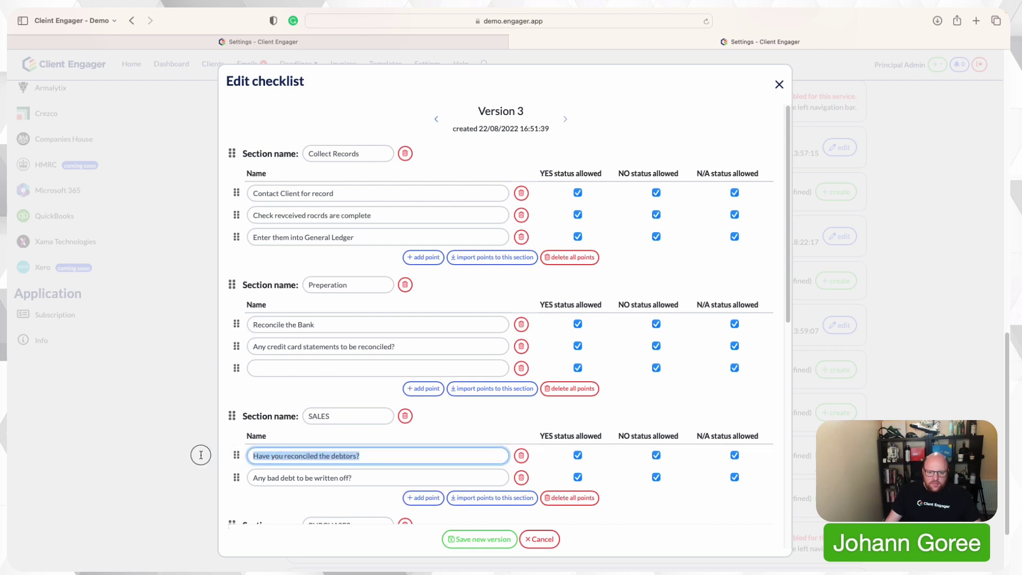
pyautogui.write('v')
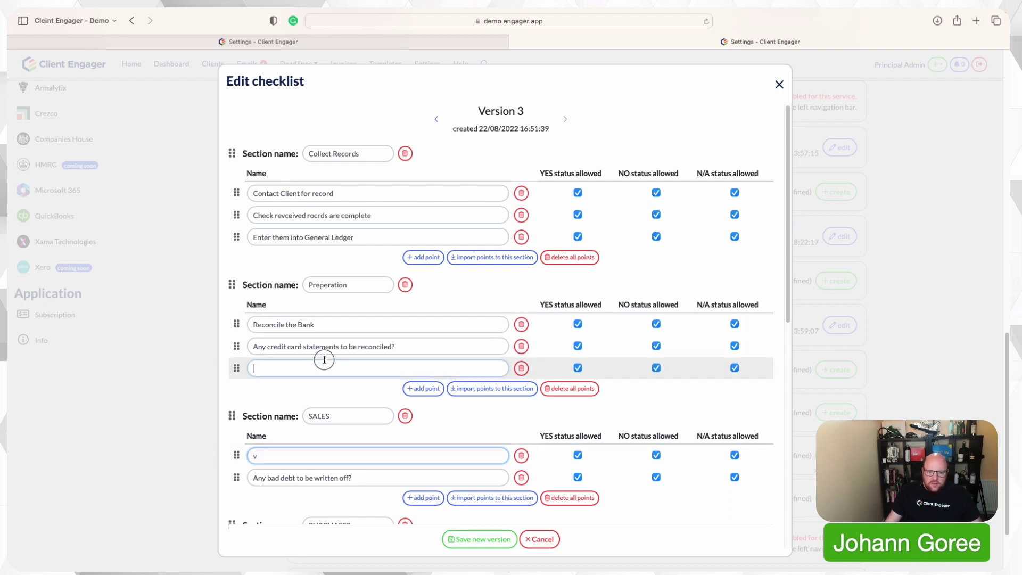
pyautogui.click(324, 367)
pyautogui.write('Sales- Have you reconciled the debtors?')
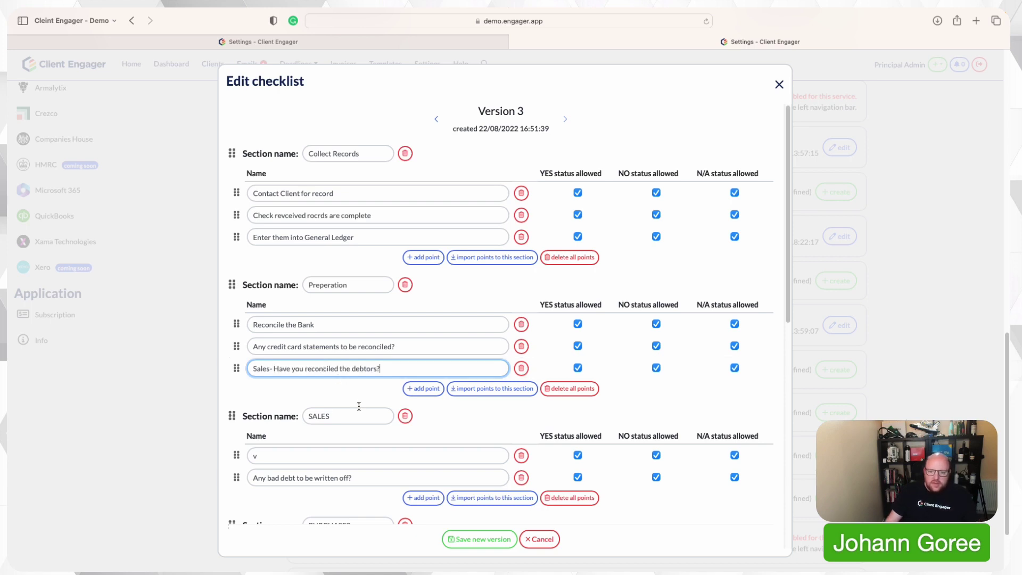
# Add a Preperation point named "Sales-Any bad debt to be written off?", reusing the SALES question, and delete the SALES section.
pyautogui.moveTo(372, 480); pyautogui.dragTo(255, 471)
pyautogui.press('super+c')
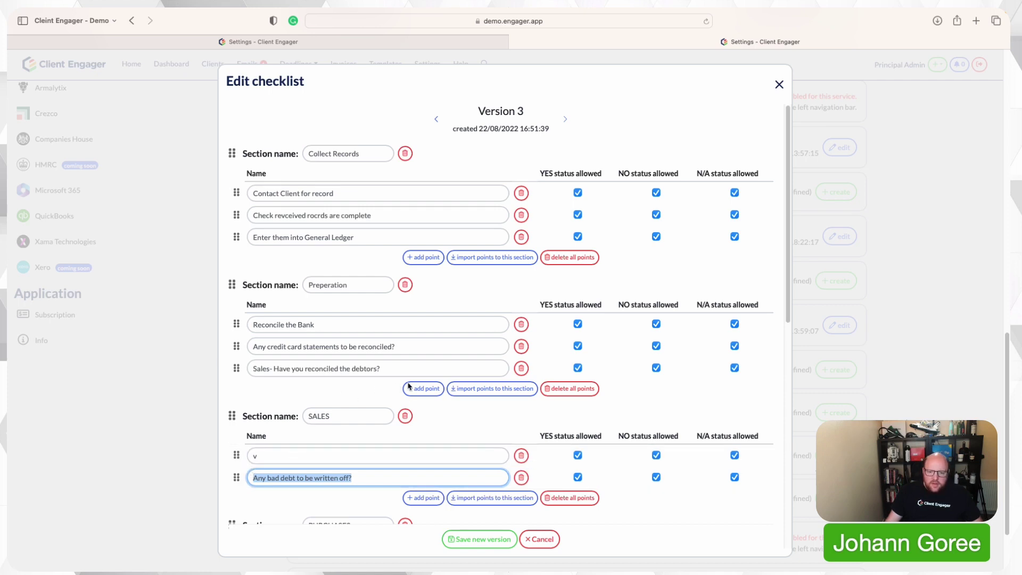
pyautogui.click(426, 388)
pyautogui.click(373, 389)
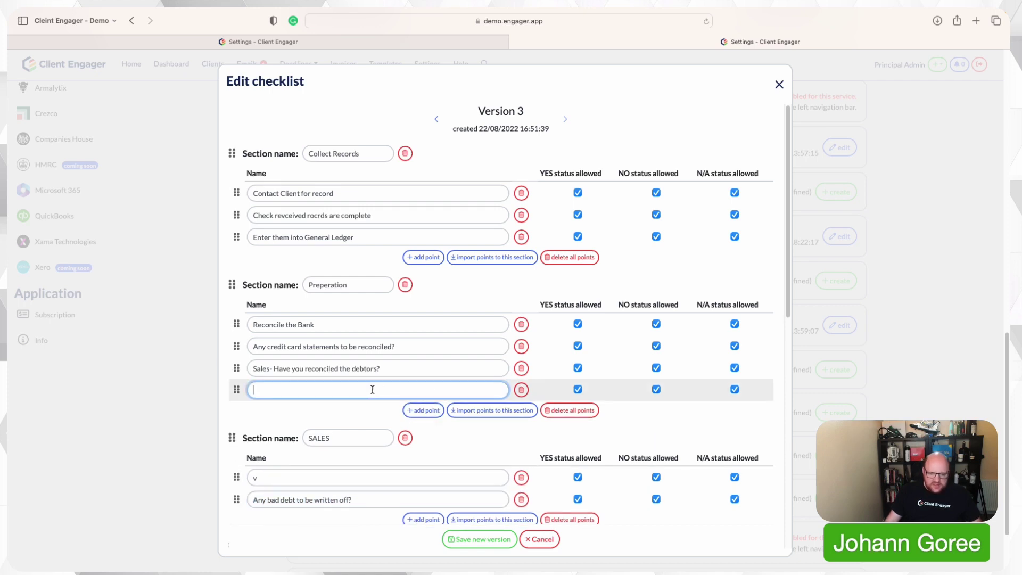
pyautogui.write('Sale')
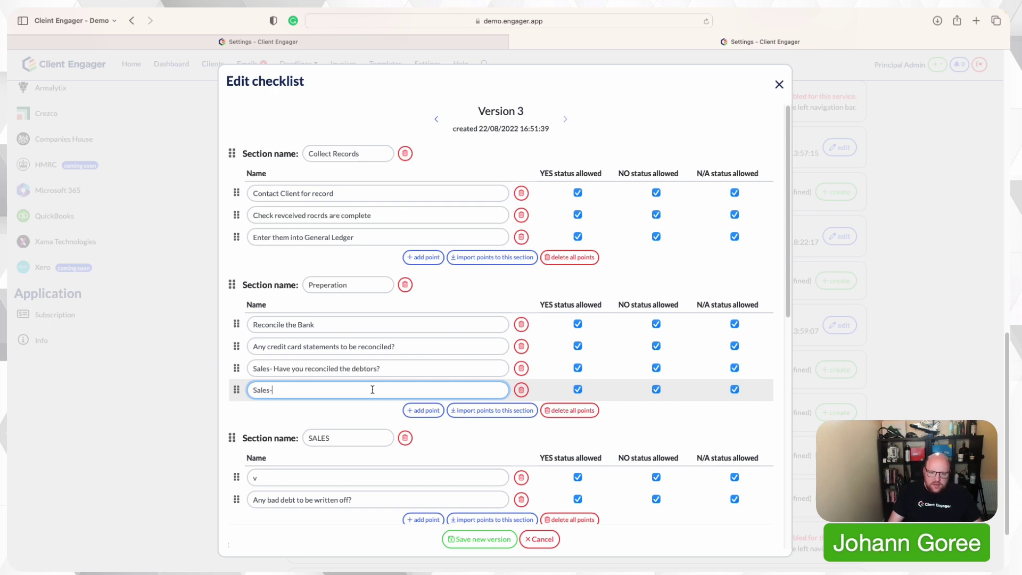
pyautogui.write('s-')
pyautogui.press('super+v')
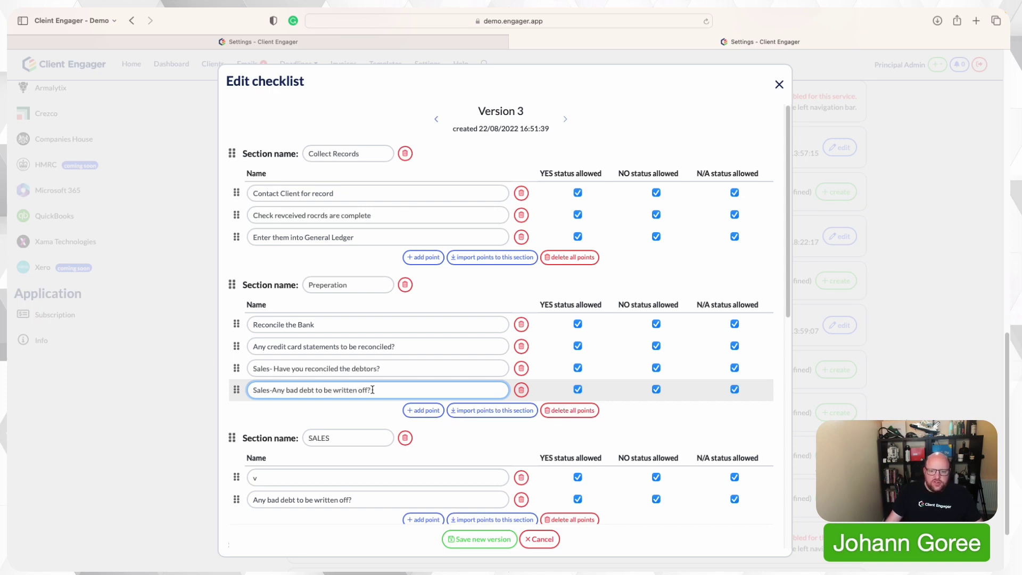
pyautogui.click(404, 437)
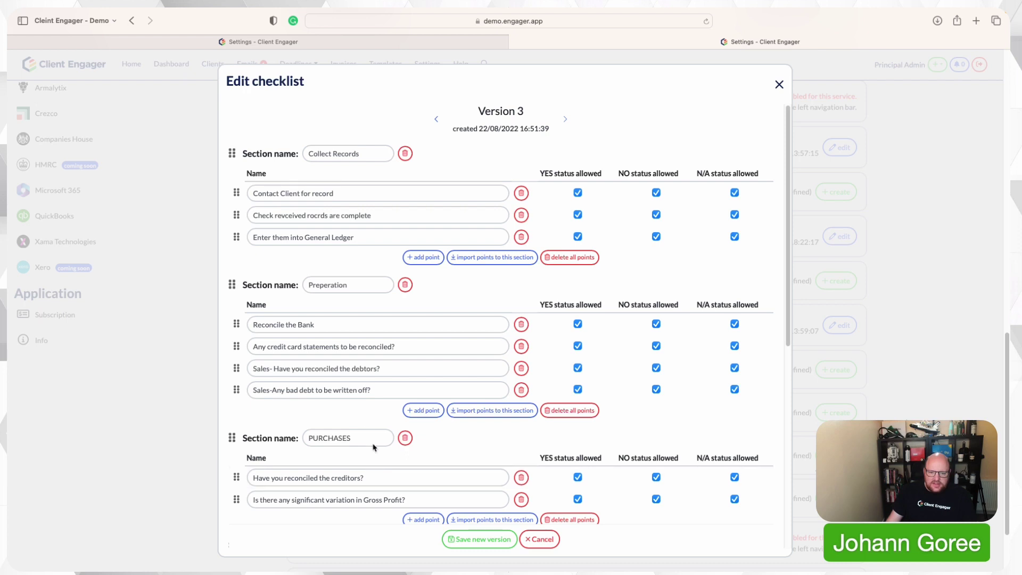
# Add a Preperation point named "Purchases - Have you reconciled the creditors?", reusing the question from the PURCHASES section.
pyautogui.click(406, 411)
pyautogui.click(380, 413)
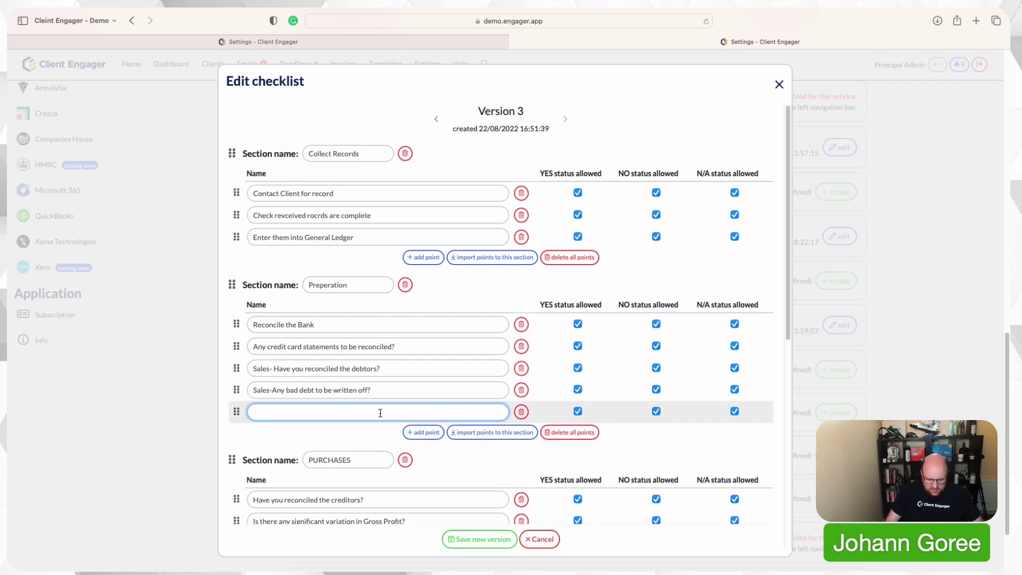
pyautogui.write('Purchases')
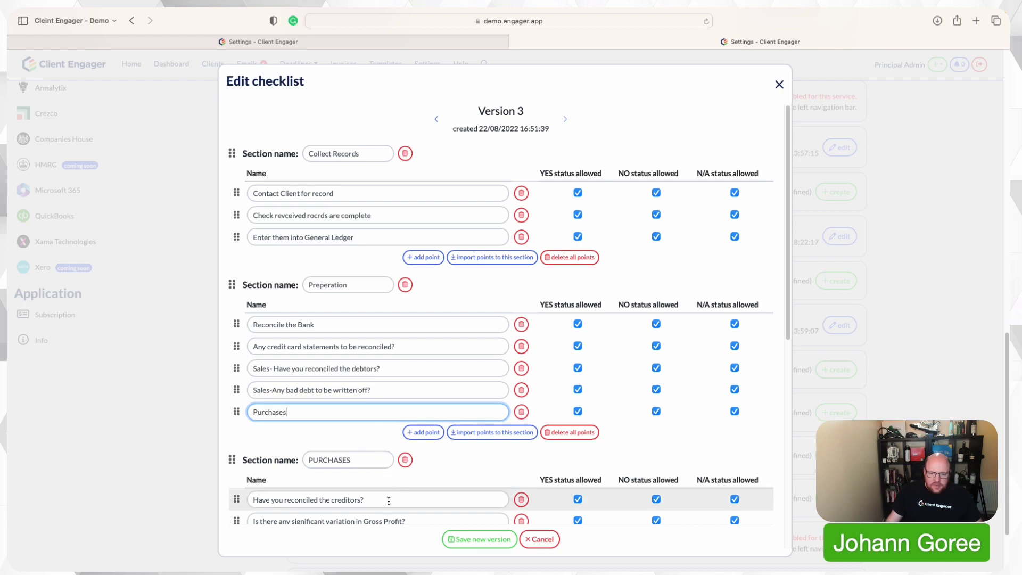
pyautogui.click(388, 500)
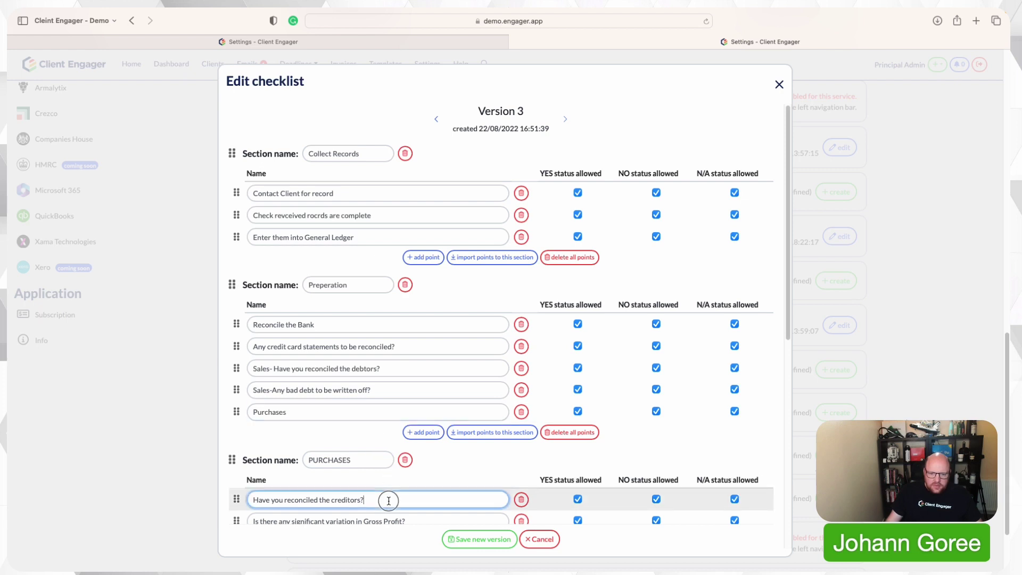
pyautogui.moveTo(388, 500); pyautogui.dragTo(266, 497)
pyautogui.press('super+c')
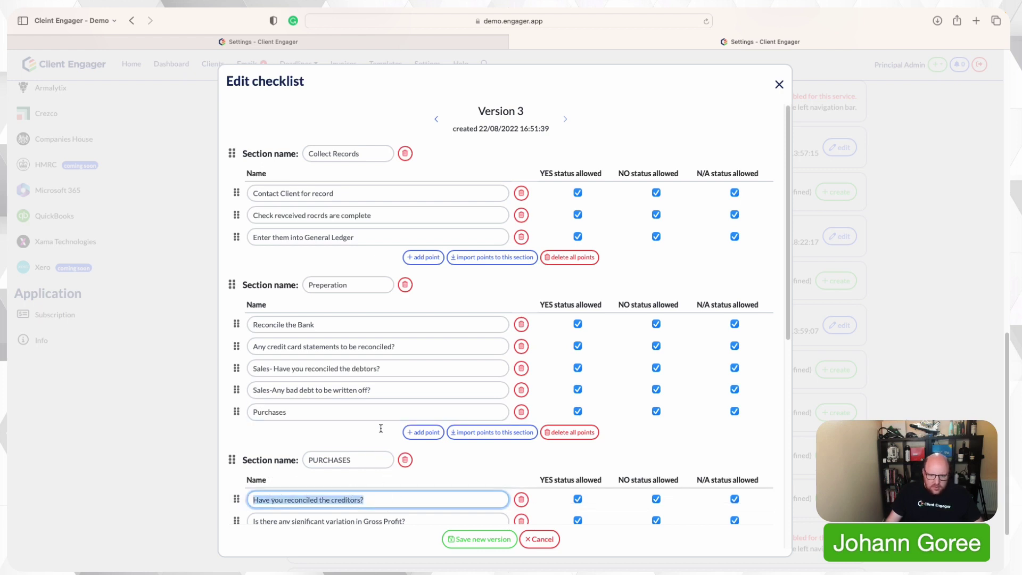
pyautogui.click(361, 414)
pyautogui.write('-')
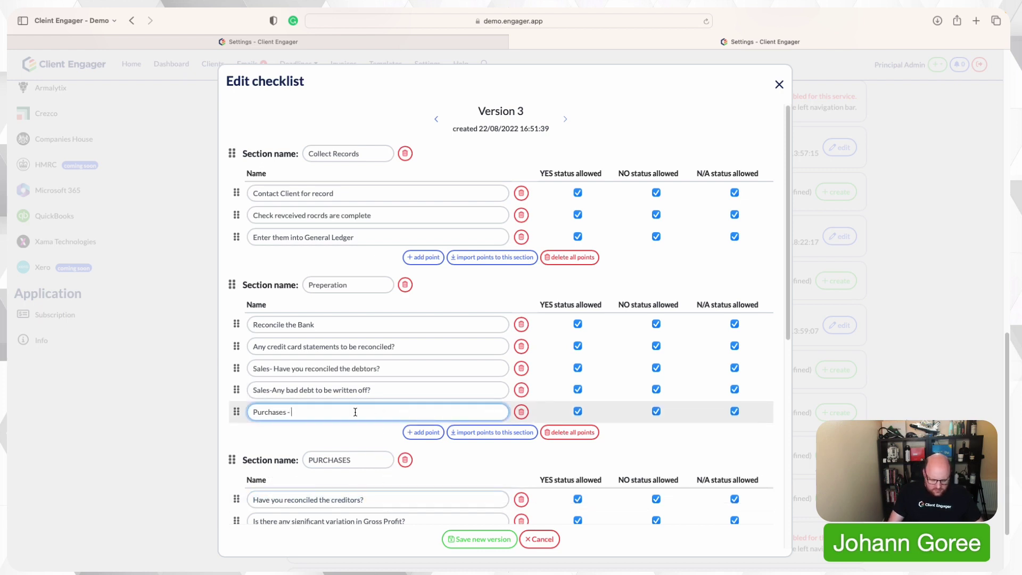
pyautogui.press('super+v')
# Add a Preperation point named "Purchases - Is there any significant variation in Gross Profit?", reusing the PURCHASES question, and delete the PURCHASES section.
pyautogui.scroll(-2, 385, 458)
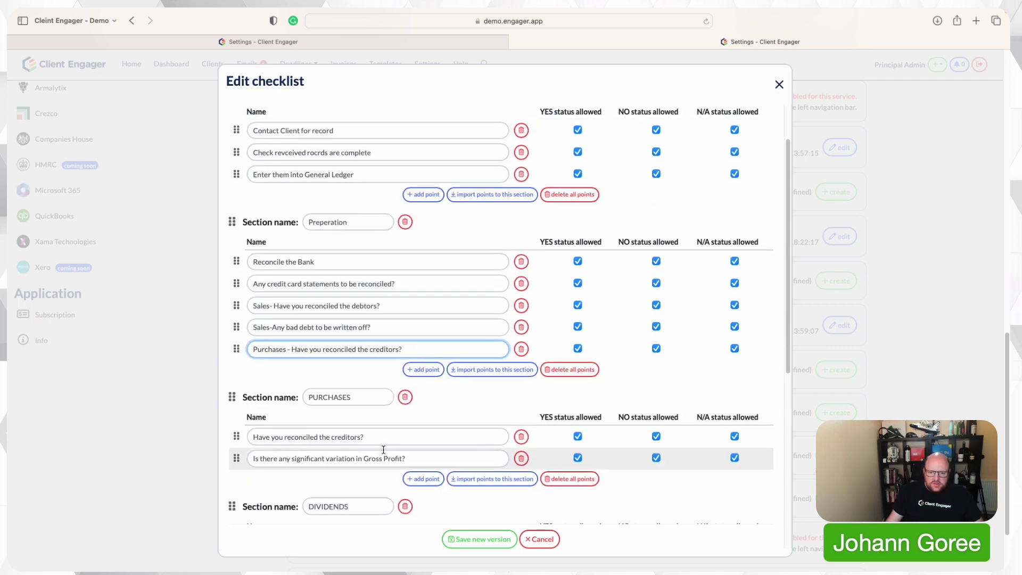
pyautogui.click(413, 458)
pyautogui.moveTo(418, 458); pyautogui.dragTo(257, 456)
pyautogui.hotkey('ctrl', 'c')
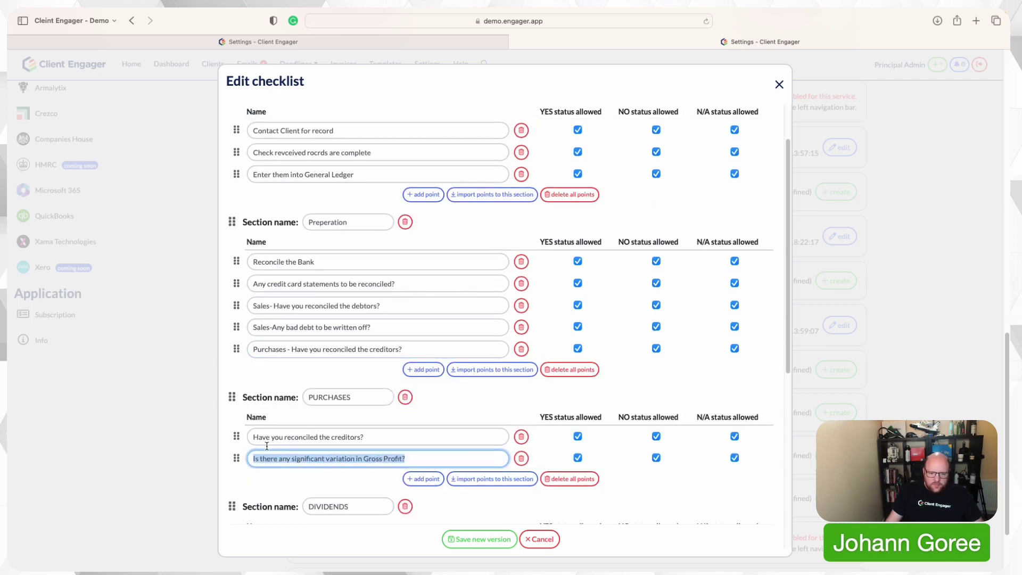
pyautogui.click(423, 369)
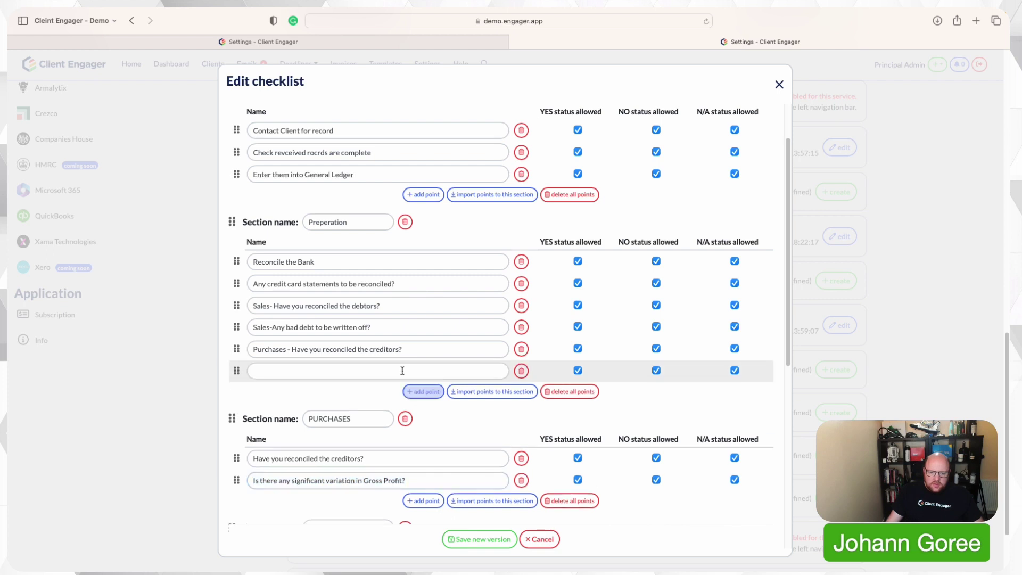
pyautogui.click(385, 370)
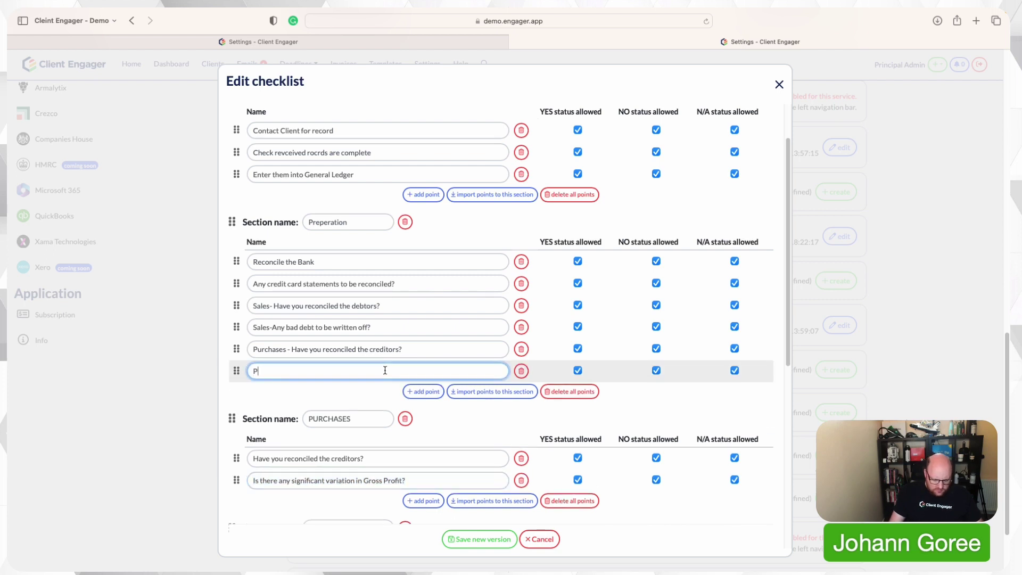
pyautogui.write('Purchases ')
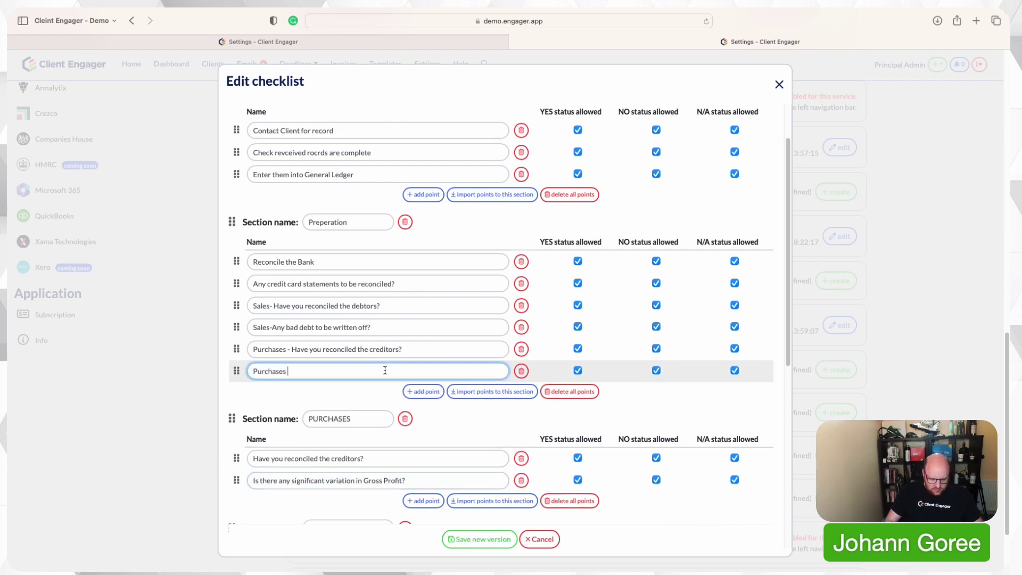
pyautogui.write('-')
pyautogui.hotkey('ctrl', 'v')
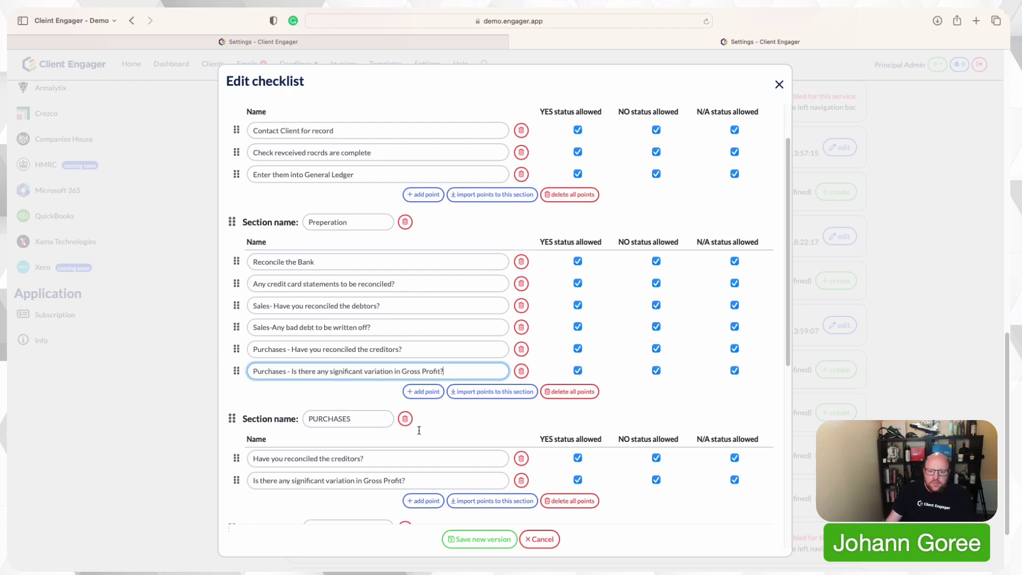
pyautogui.click(405, 420)
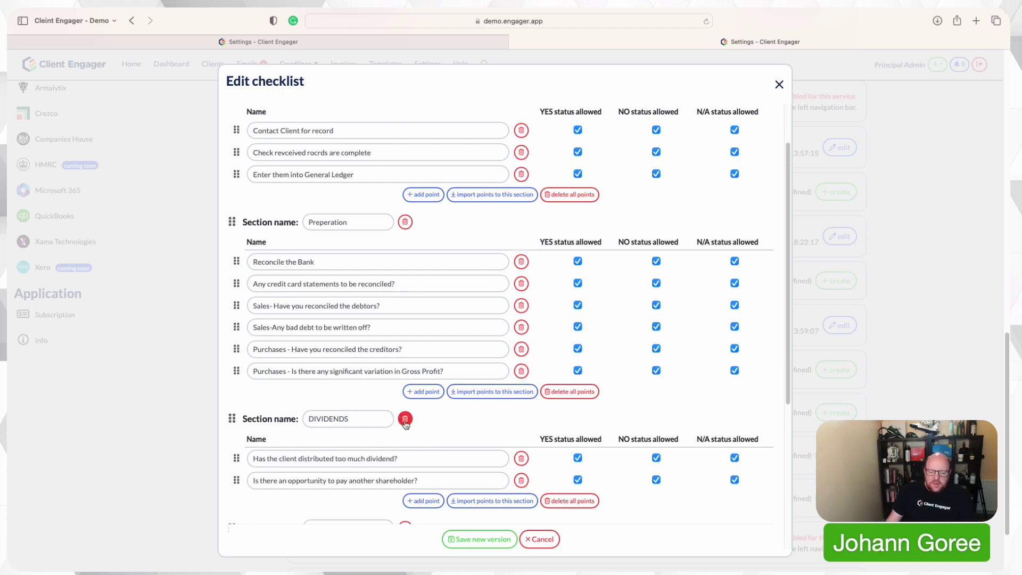
# Delete the remaining old checklist sections, from DIVIDENDS through YEAR END JOURNALS.
pyautogui.click(405, 419)
pyautogui.click(405, 420)
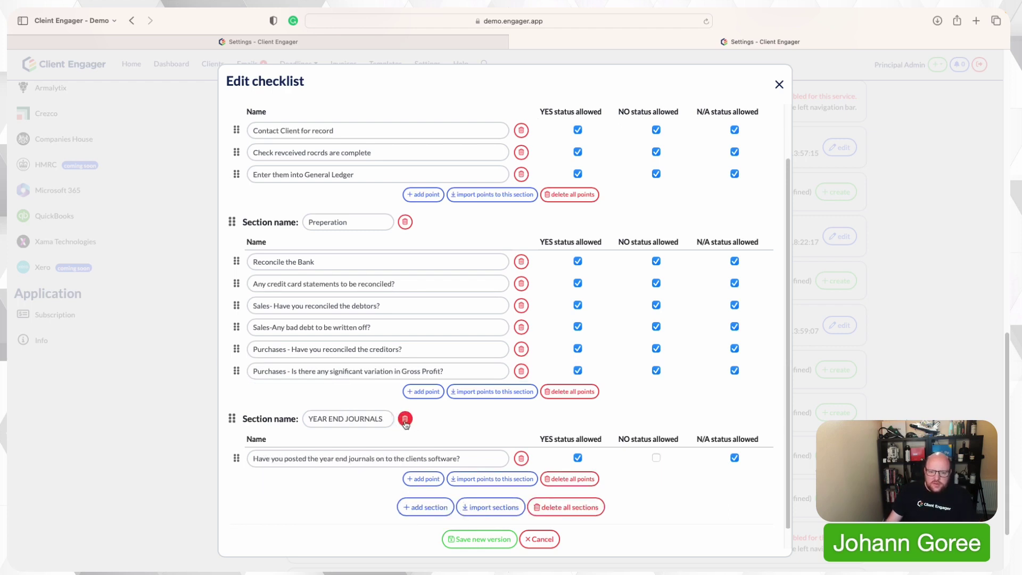
pyautogui.click(405, 420)
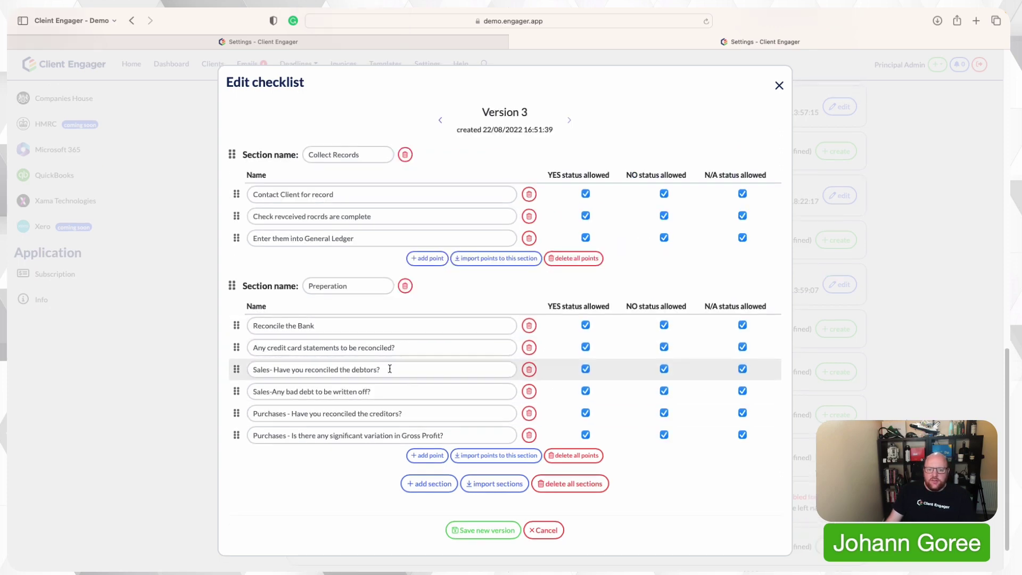
# Check the service's phase names in its settings and add a checklist section named "Approval" after Preperation.
pyautogui.click(419, 488)
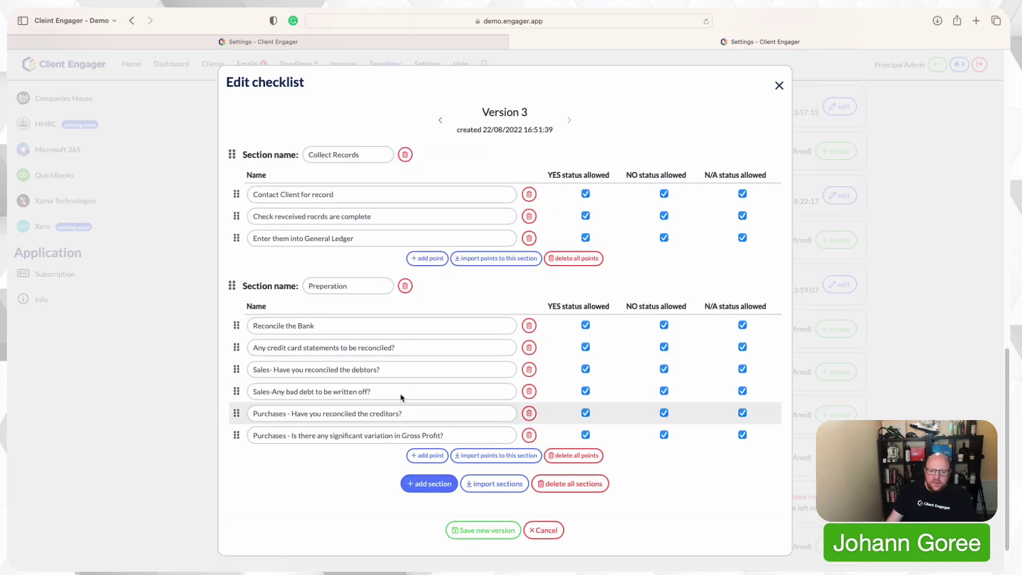
pyautogui.click(411, 47)
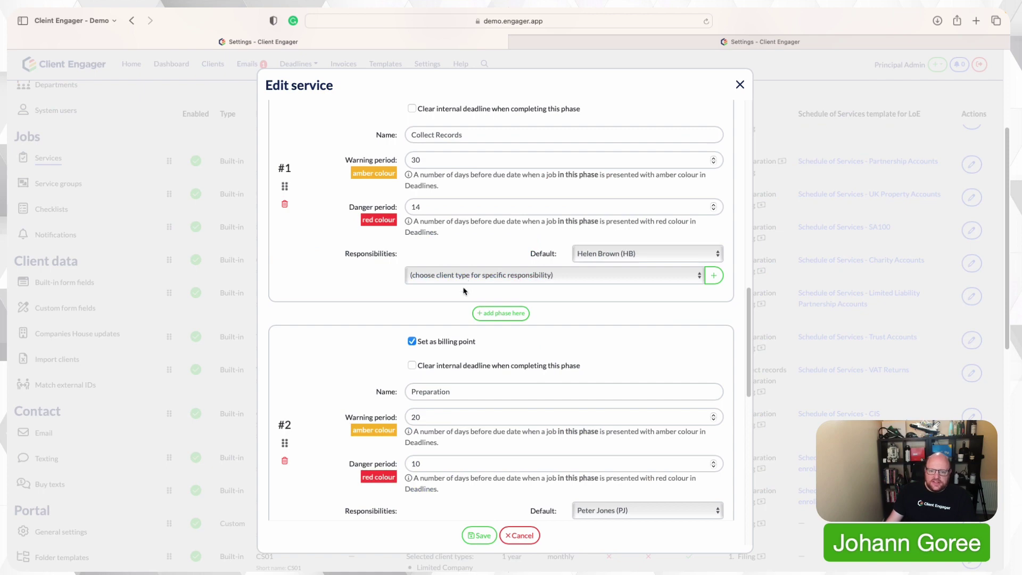
pyautogui.scroll(-3, 467, 298)
pyautogui.scroll(-3, 467, 294)
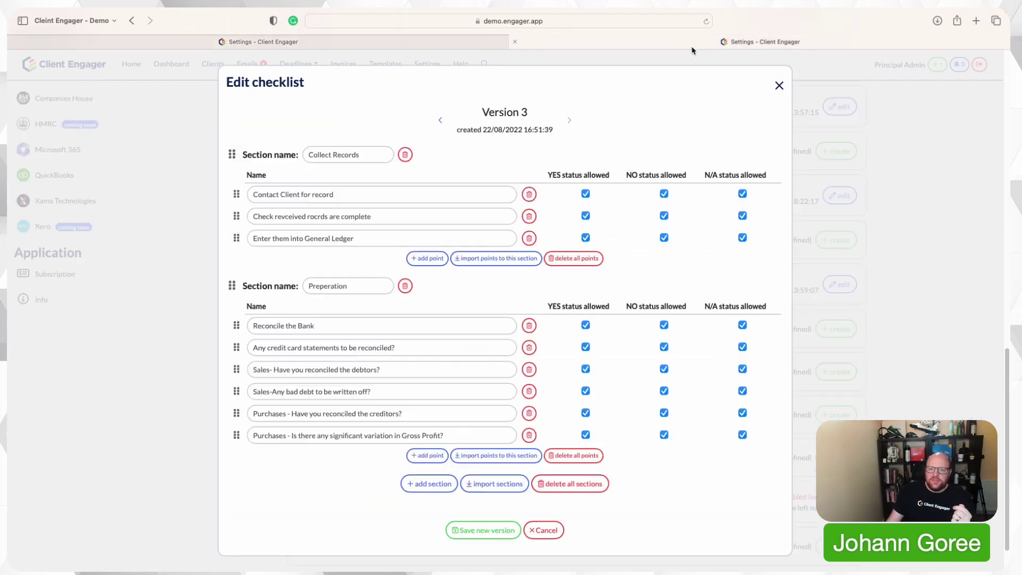
pyautogui.click(692, 46)
pyautogui.click(429, 483)
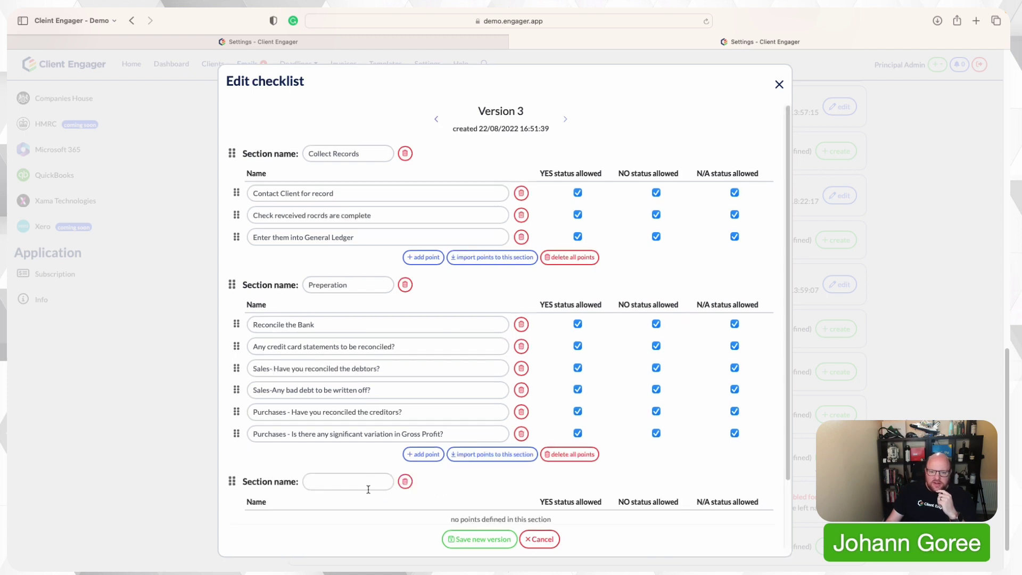
pyautogui.click(364, 486)
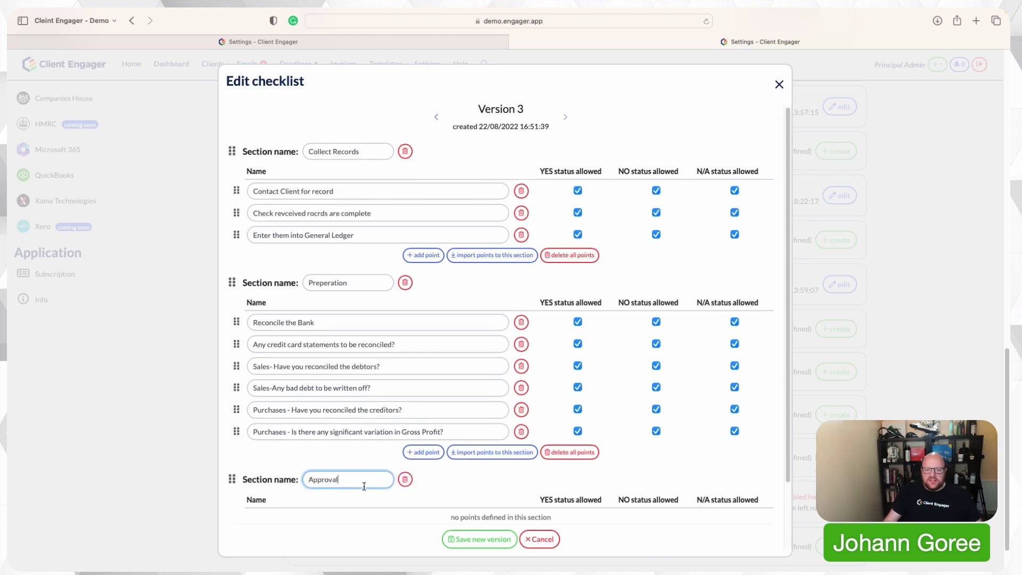
pyautogui.scroll(-3, 367, 479)
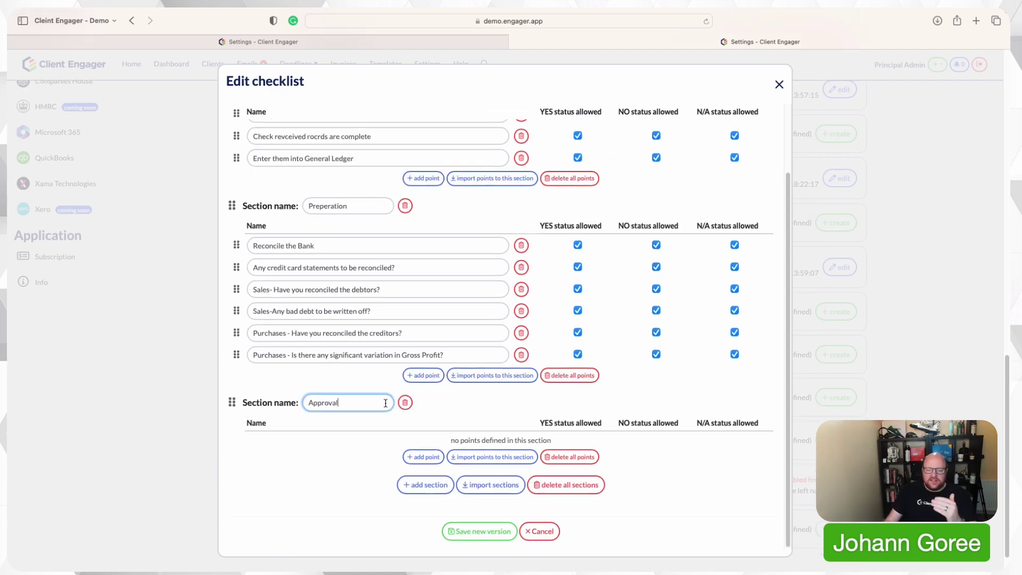
pyautogui.scroll(-1, 381, 403)
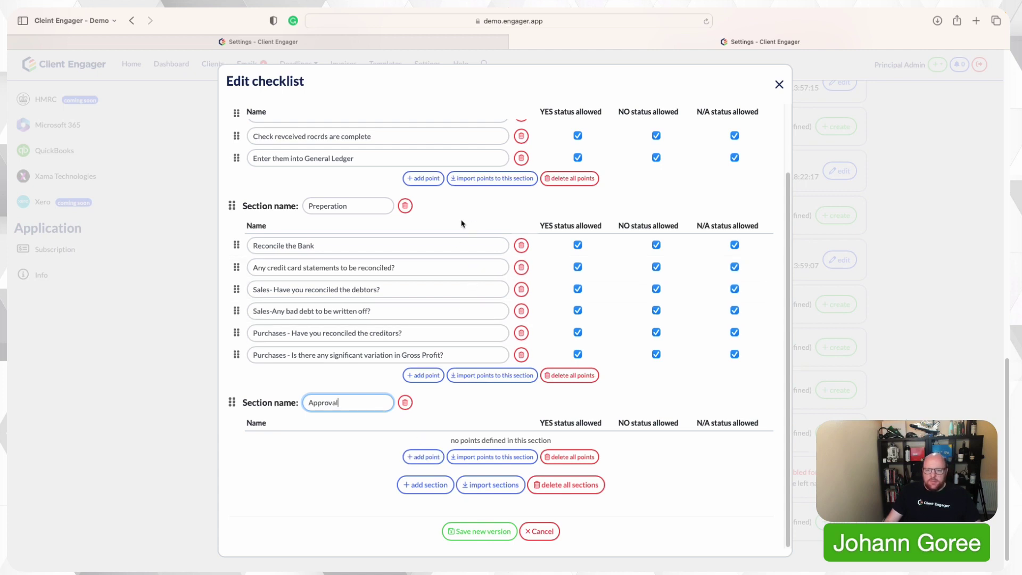
# Add two points to the Approval section: "Client manager to reveiw and approve accounts" and "Send to client for signing".
pyautogui.click(428, 458)
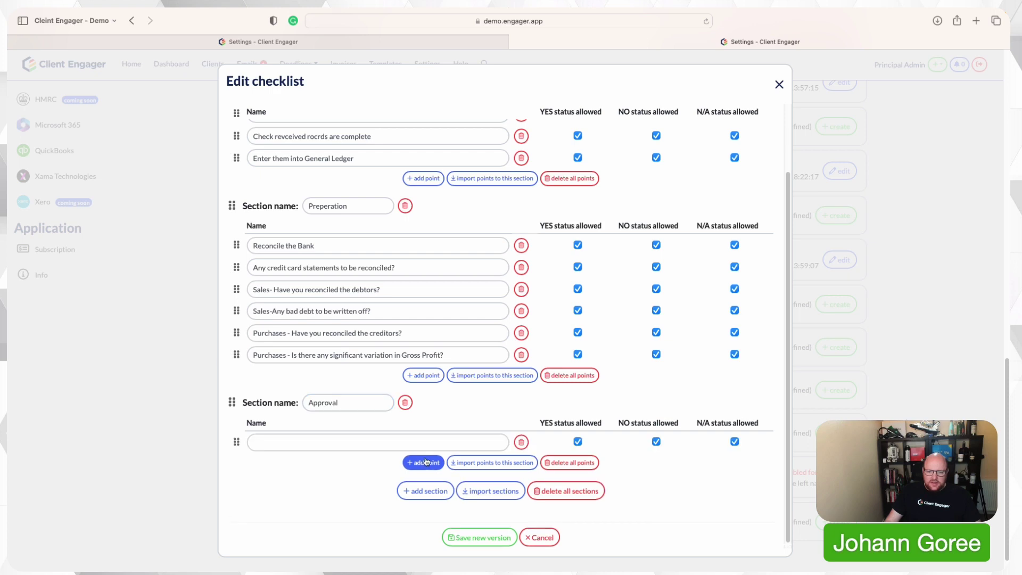
pyautogui.click(369, 442)
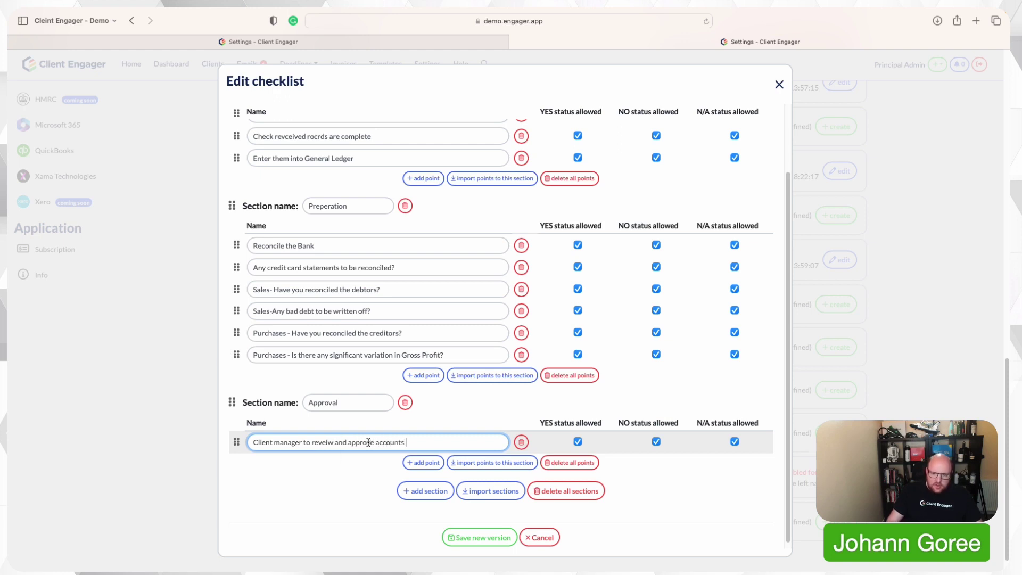
pyautogui.click(409, 462)
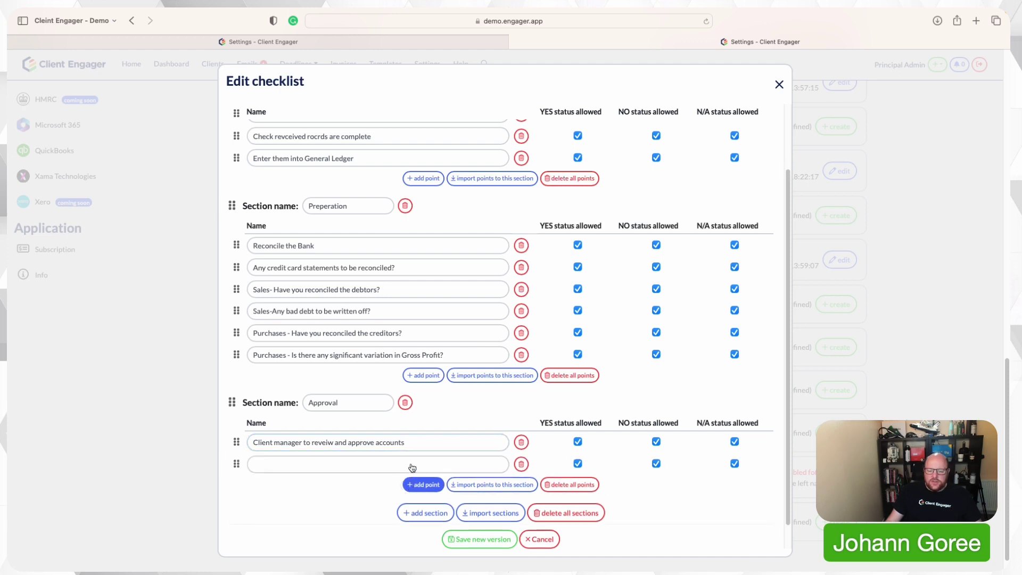
pyautogui.click(369, 465)
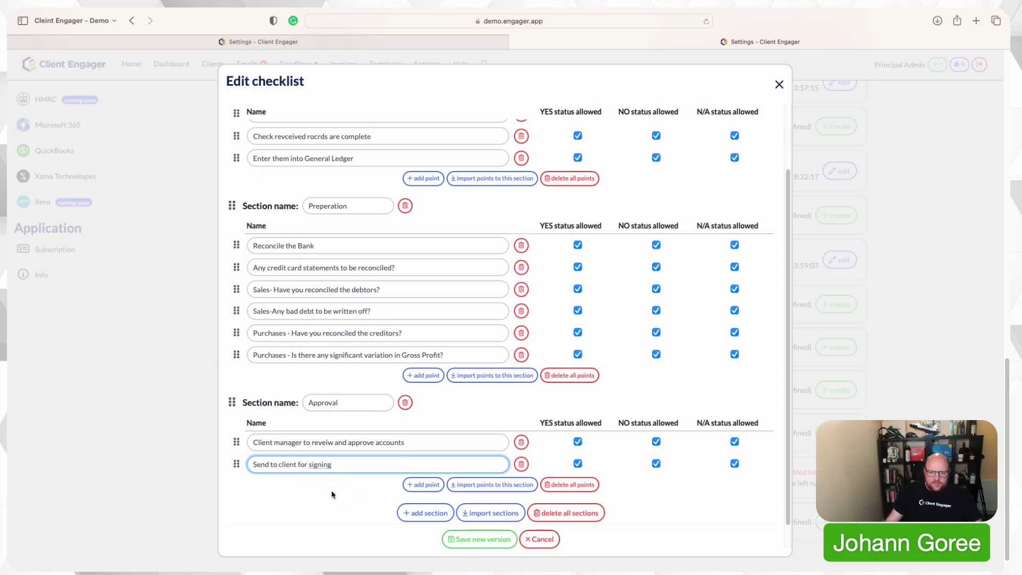
# Add another checklist section after Approval and name it "Filing".
pyautogui.scroll(-1, 424, 511)
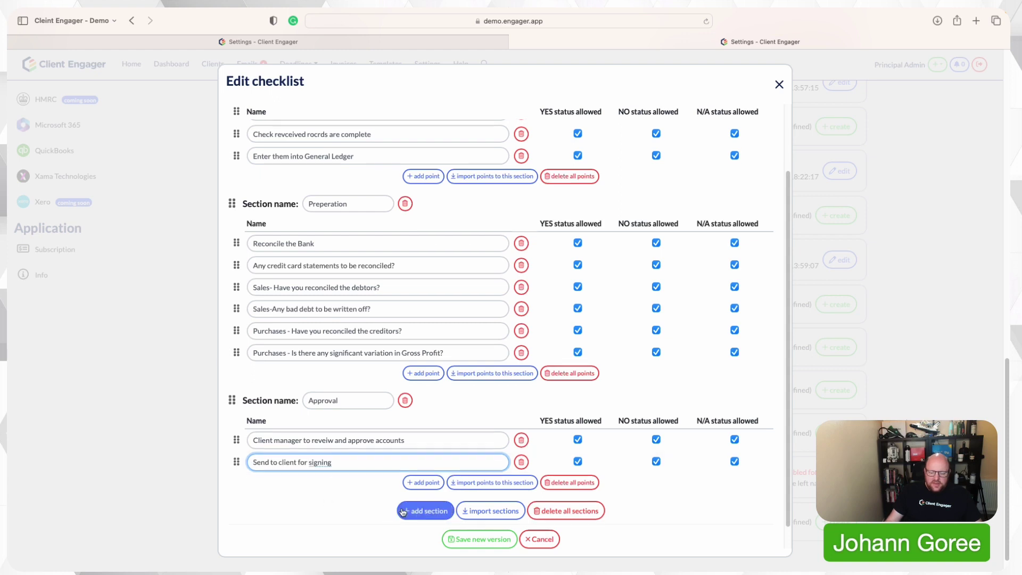
pyautogui.click(424, 505)
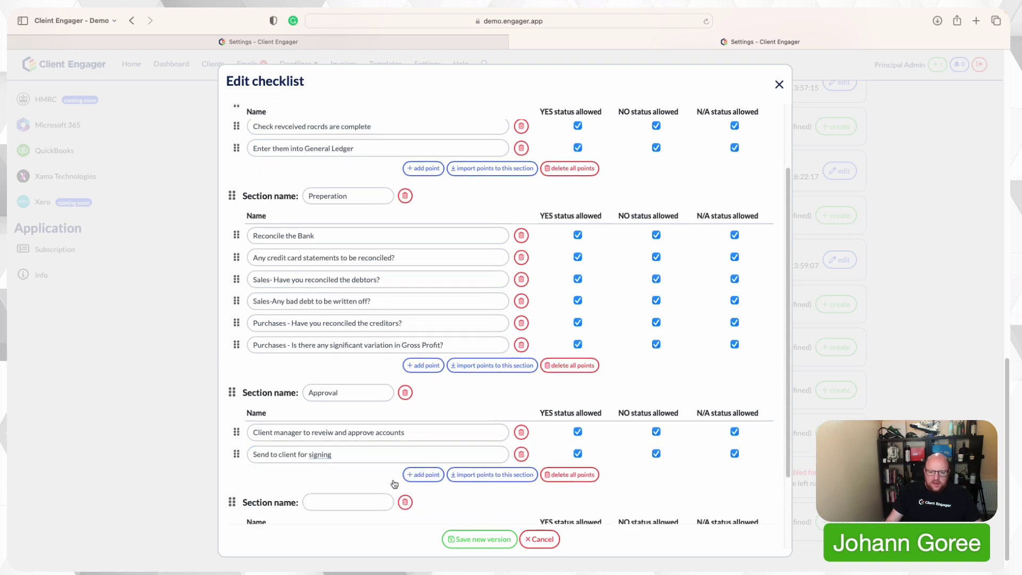
pyautogui.scroll(-2, 395, 484)
pyautogui.click(372, 485)
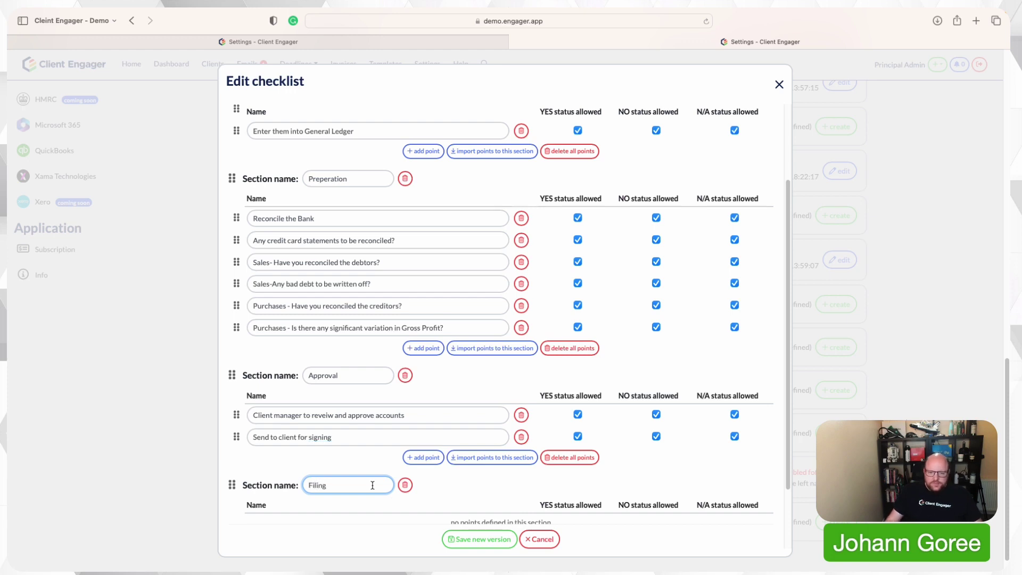
# Add a Filing point named "File accounts to compnaies house." and save the checklist as a new version.
pyautogui.scroll(-5, 383, 479)
pyautogui.click(421, 457)
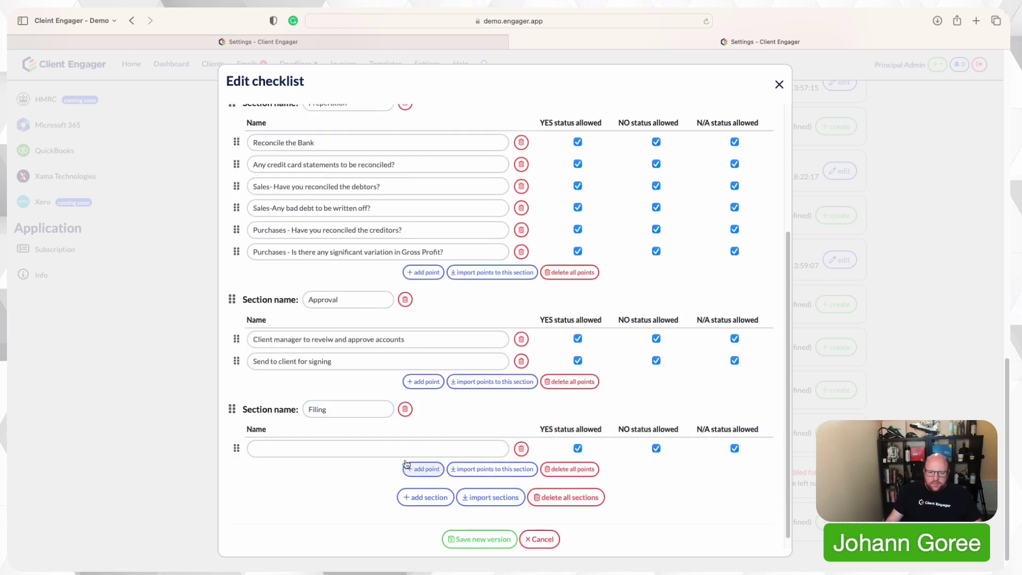
pyautogui.click(404, 452)
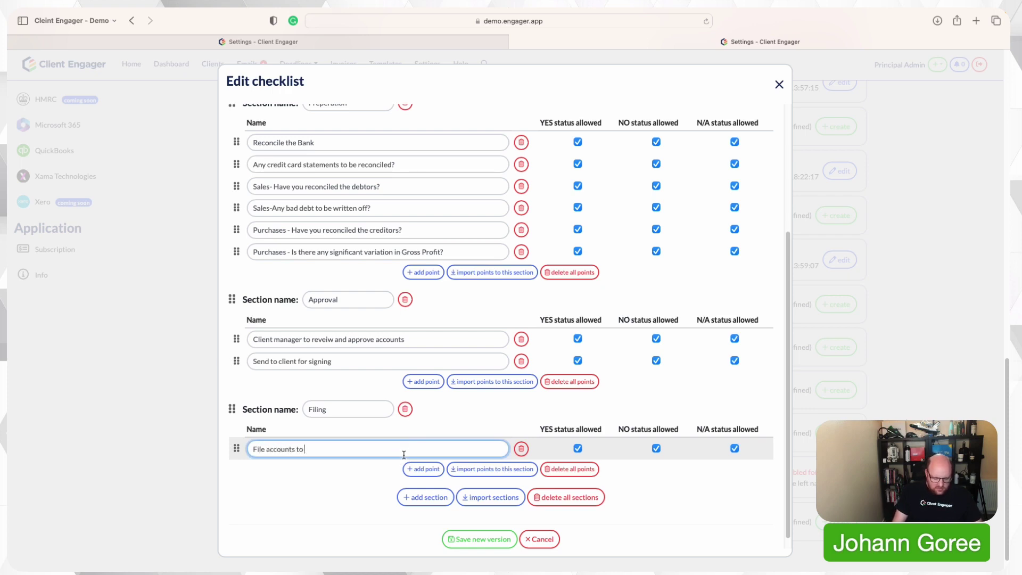
pyautogui.write('File accounts to compnaies house.')
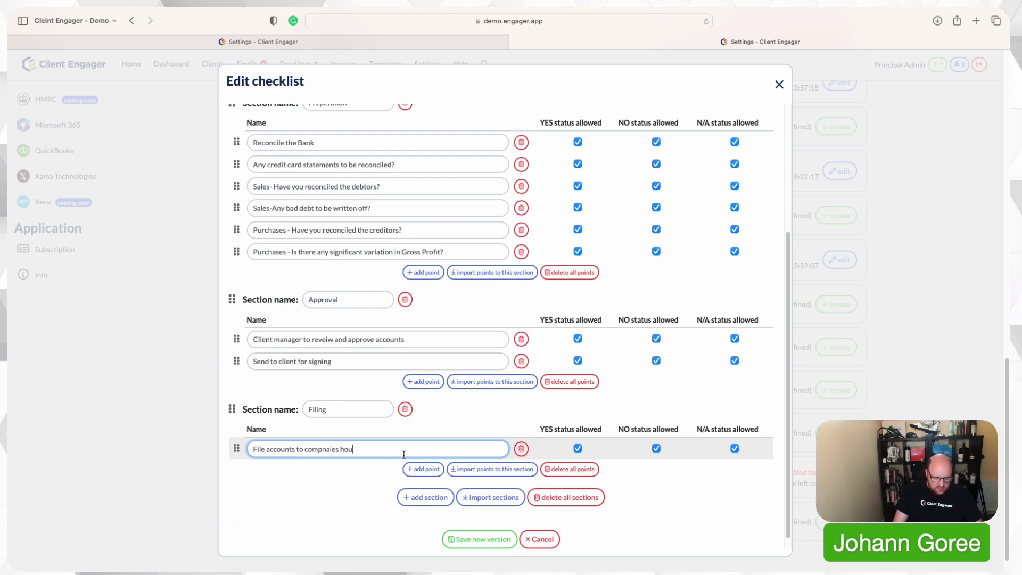
pyautogui.click(354, 487)
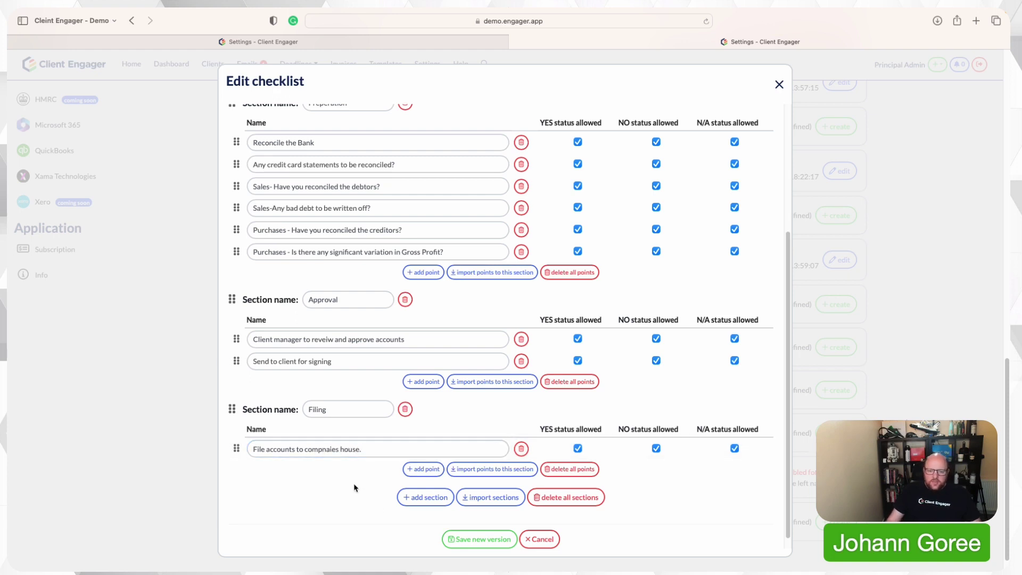
pyautogui.click(452, 539)
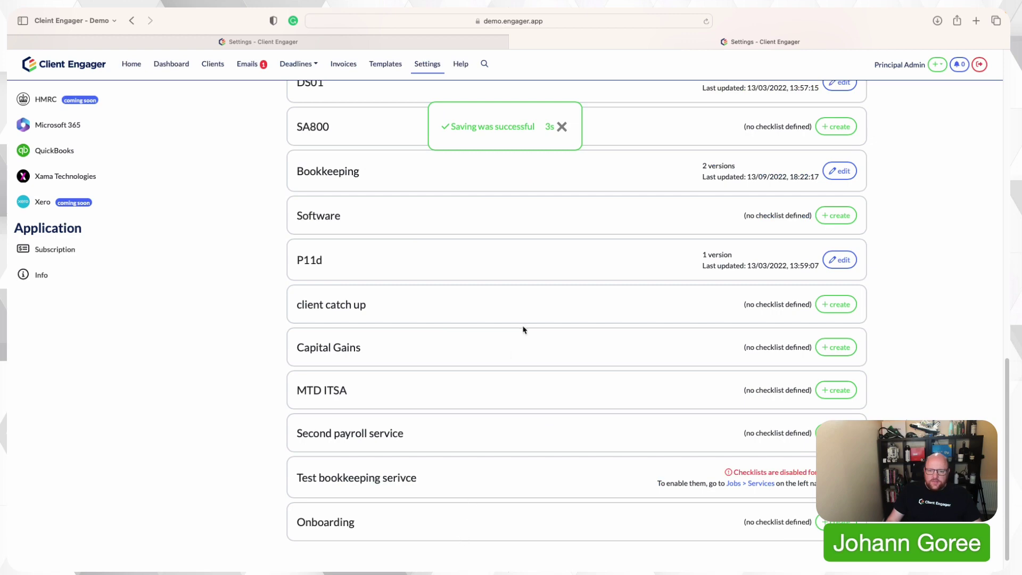
# Reopen the Limited Company Accounts checklist and compare its sections with the phases defined in the service settings.
pyautogui.scroll(15, 571, 379)
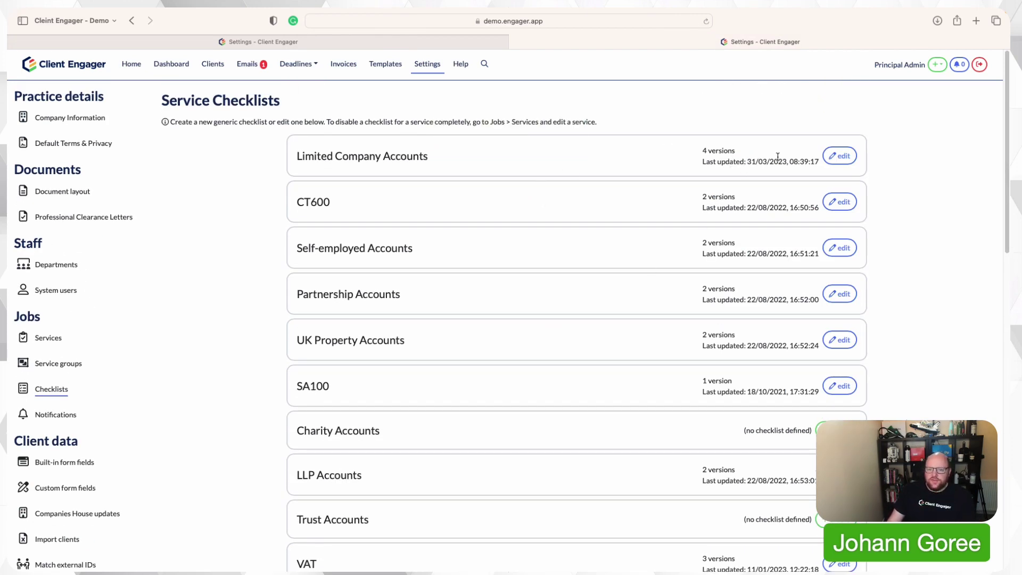
pyautogui.click(840, 155)
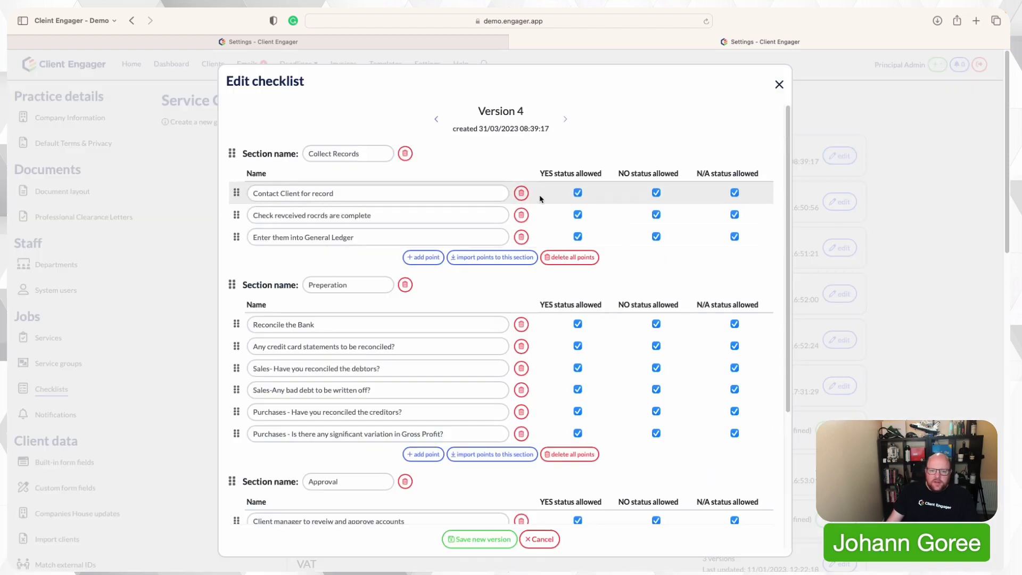
pyautogui.scroll(-5, 349, 233)
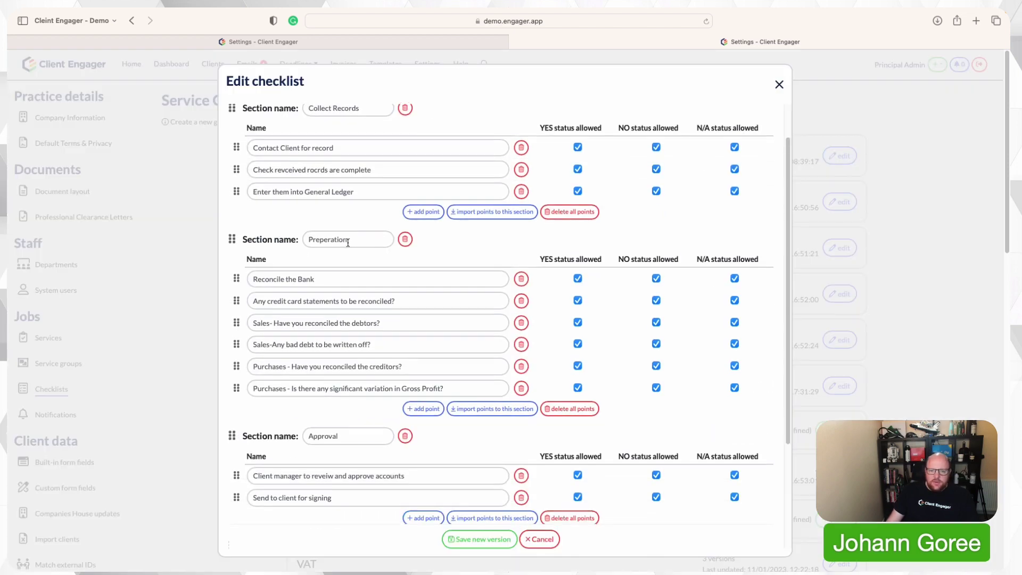
pyautogui.scroll(-3, 342, 312)
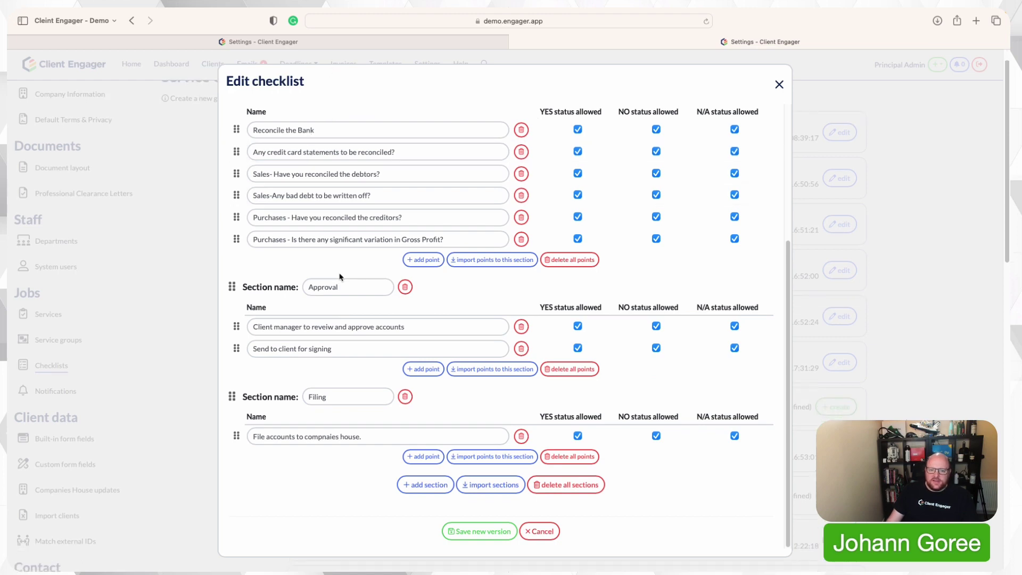
pyautogui.scroll(7, 340, 276)
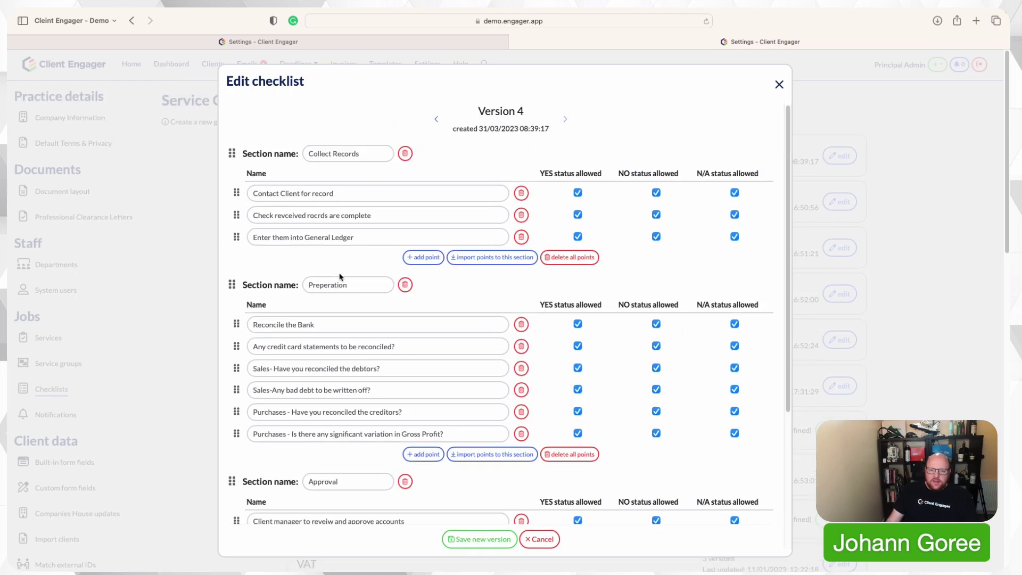
pyautogui.click(336, 46)
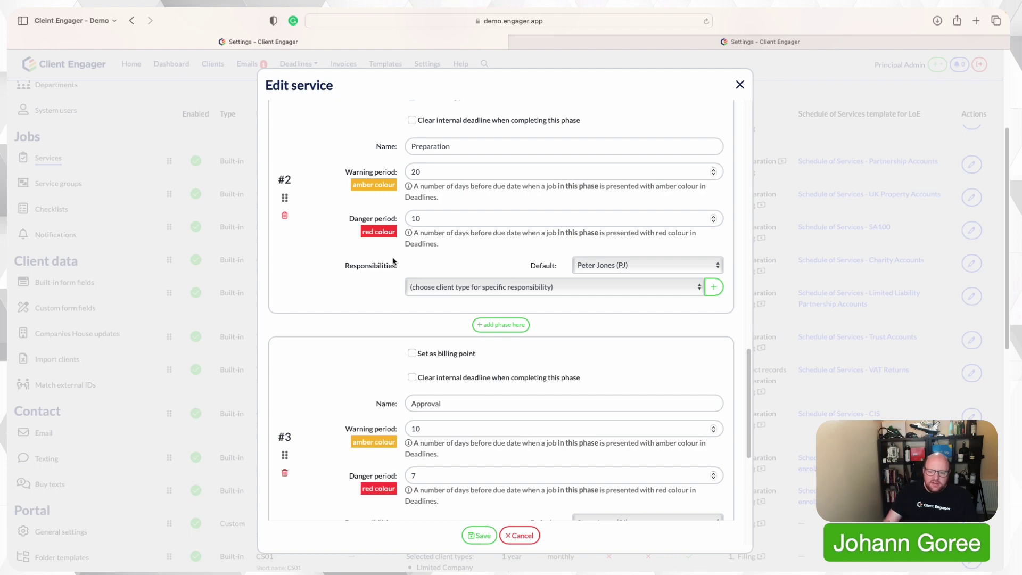
pyautogui.scroll(10, 393, 262)
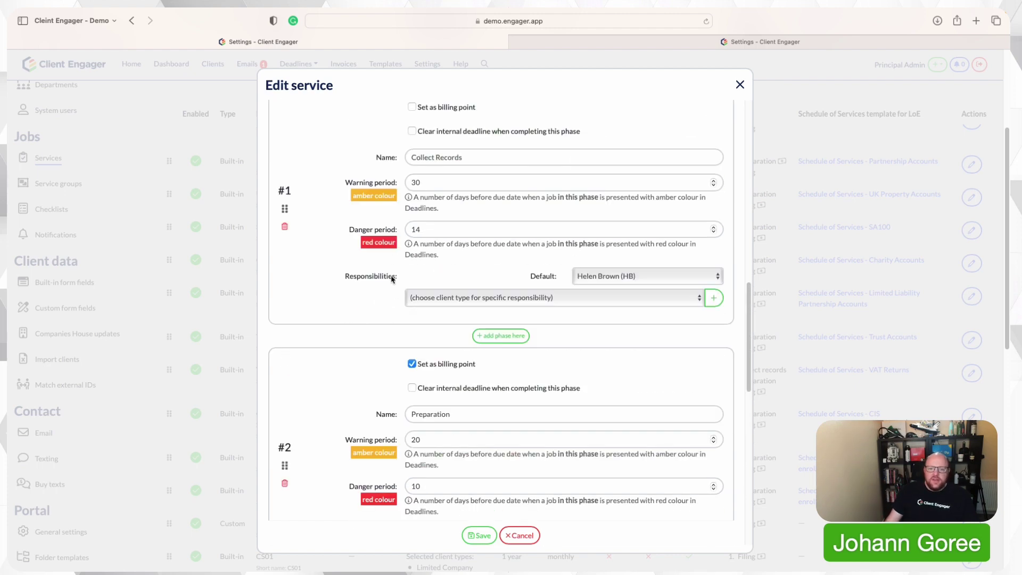
pyautogui.scroll(-1, 397, 300)
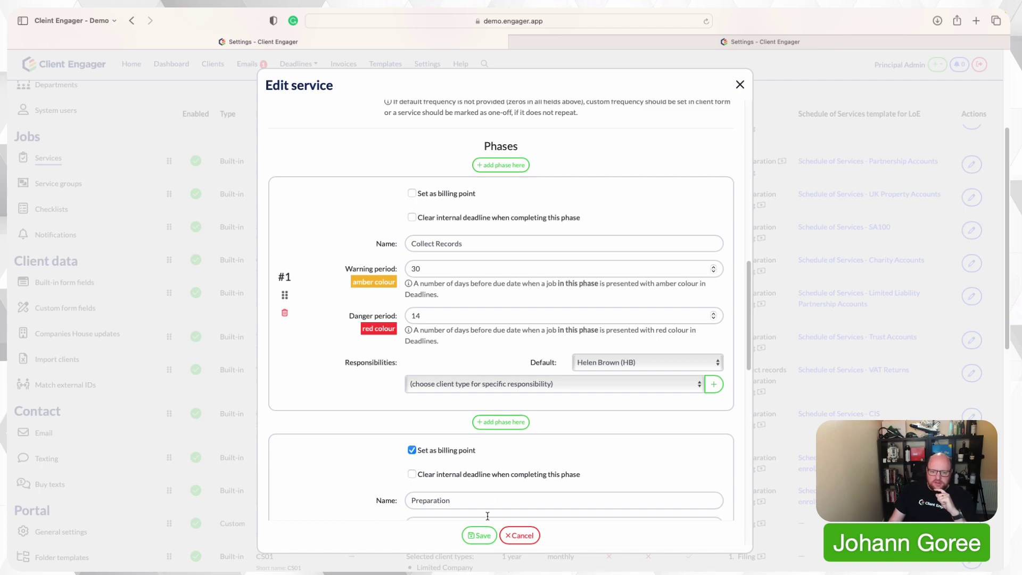
# Save the Limited Company Accounts service settings and save its checklist as a new version.
pyautogui.click(478, 535)
pyautogui.click(698, 42)
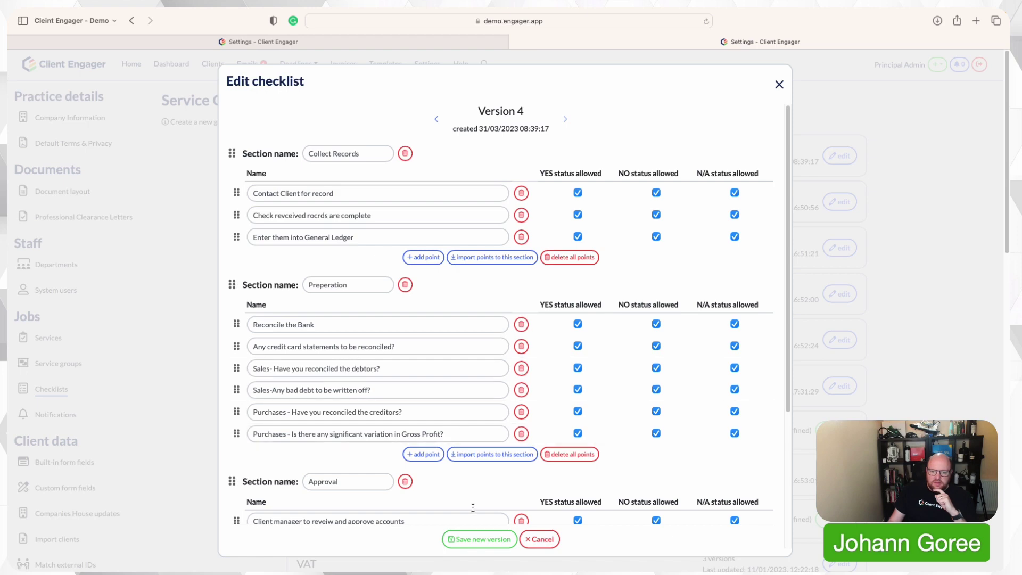
pyautogui.click(497, 540)
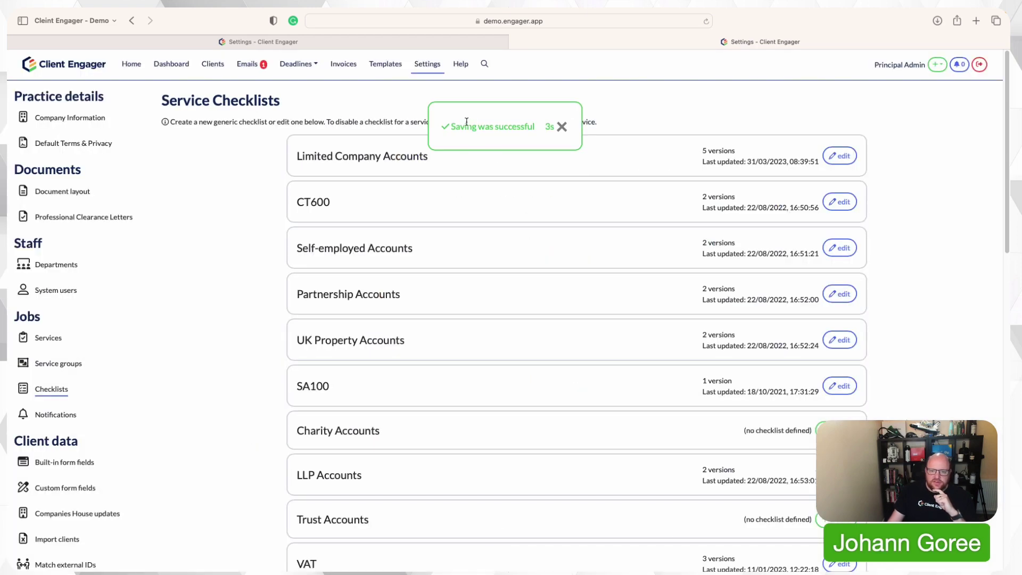
# Show the deadlines for Limited Company Accounts and open the Smiths Tiles Limited job.
pyautogui.click(378, 40)
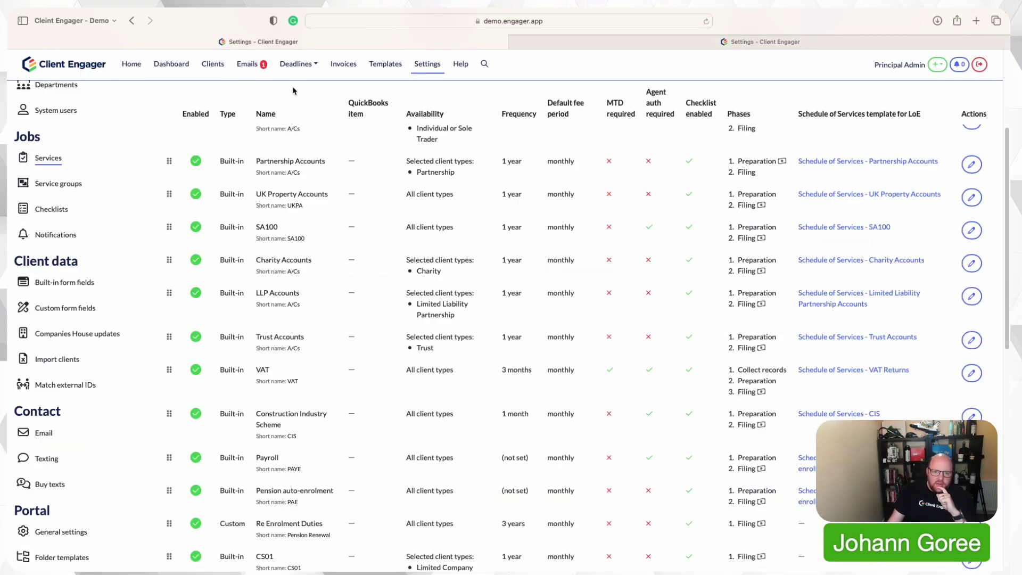
pyautogui.click(299, 68)
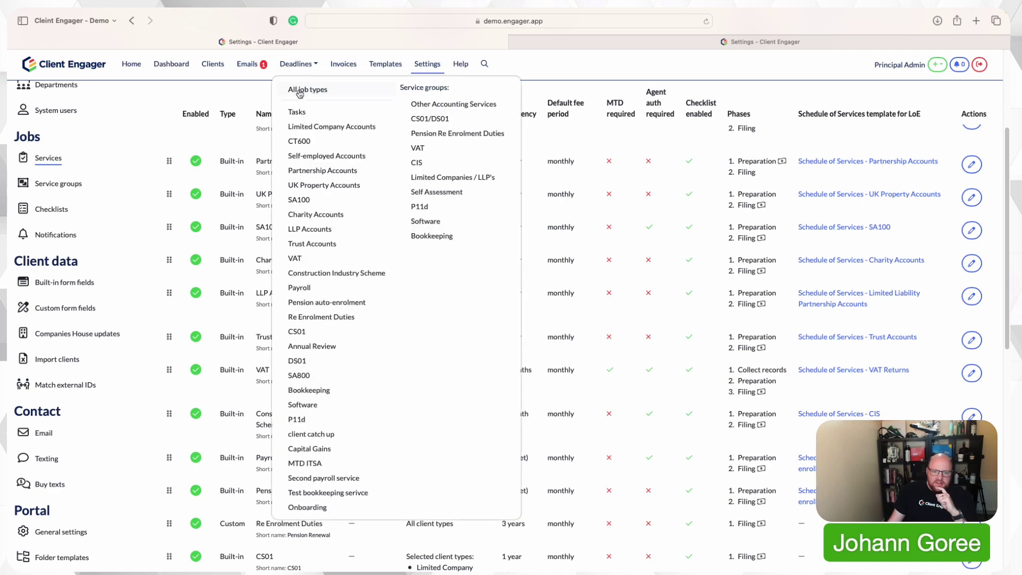
pyautogui.click(310, 128)
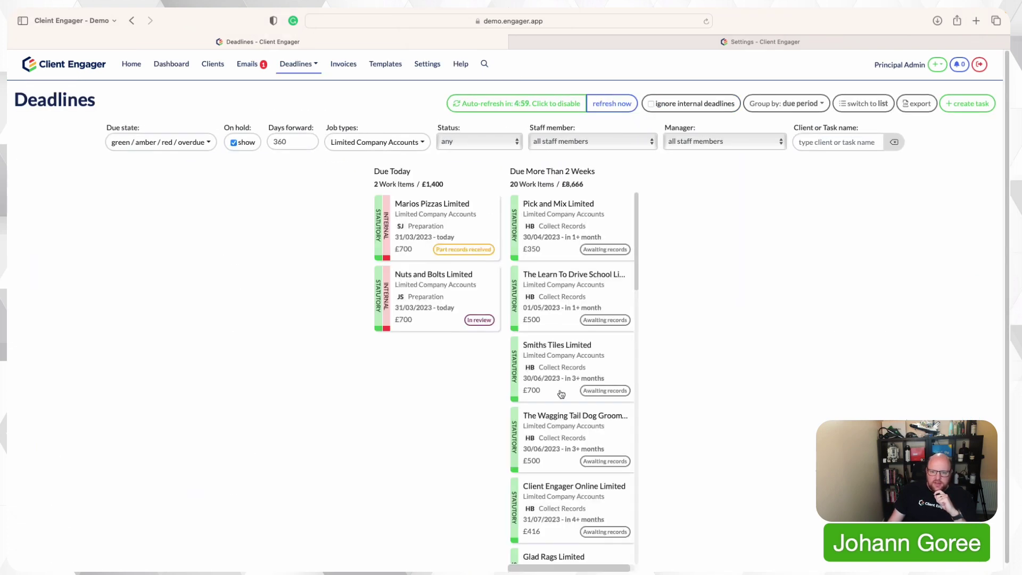
pyautogui.click(582, 356)
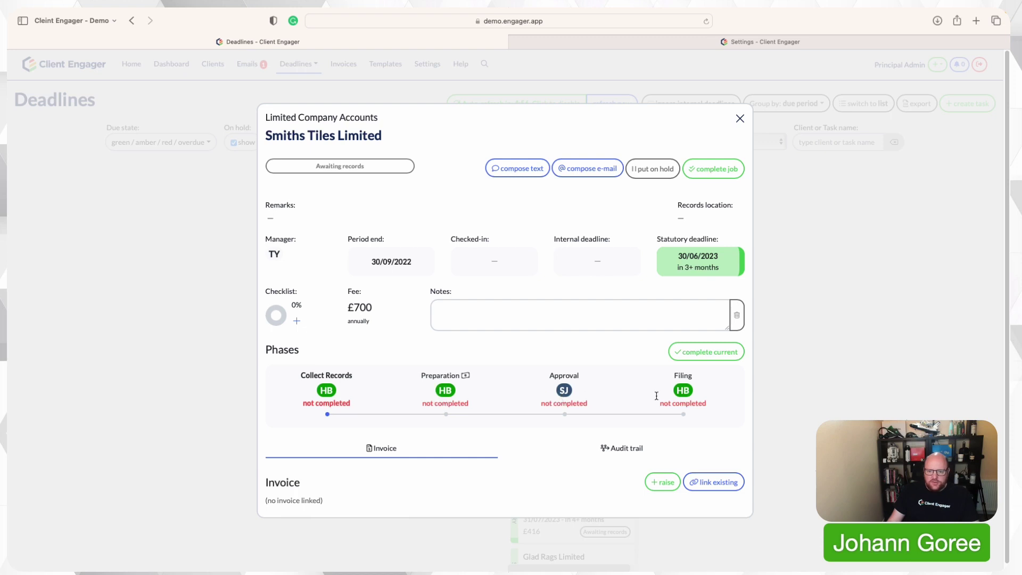
# Save Y for all three Collect Records points in the Smiths Tiles Limited checklist and complete the Collect Records phase.
pyautogui.click(296, 321)
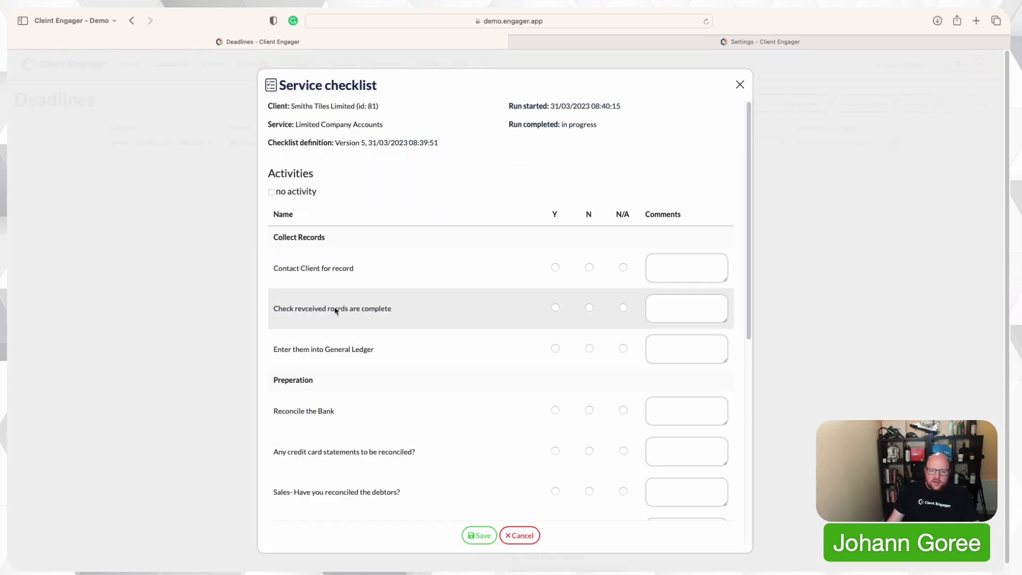
pyautogui.click(739, 85)
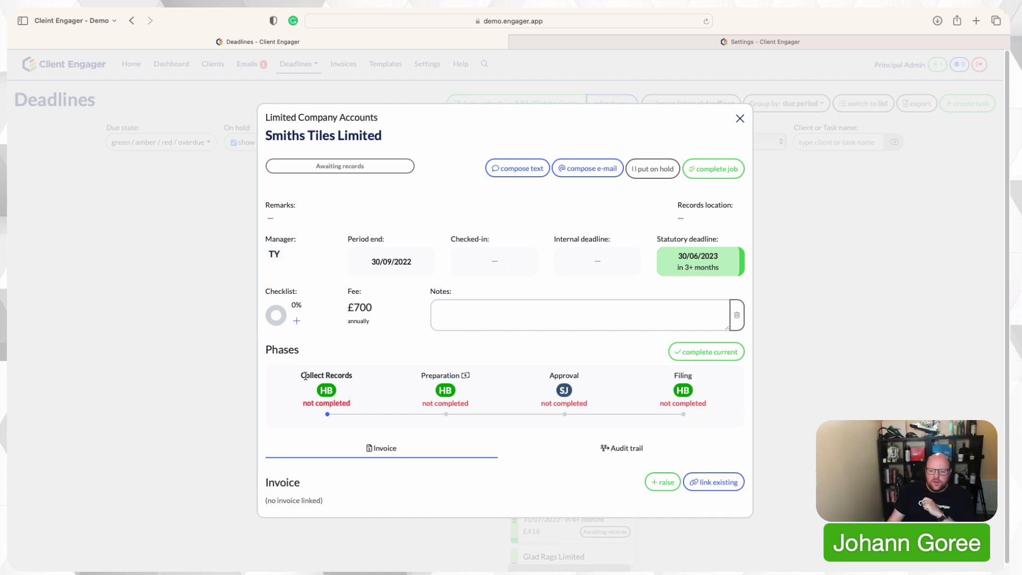
pyautogui.click(296, 321)
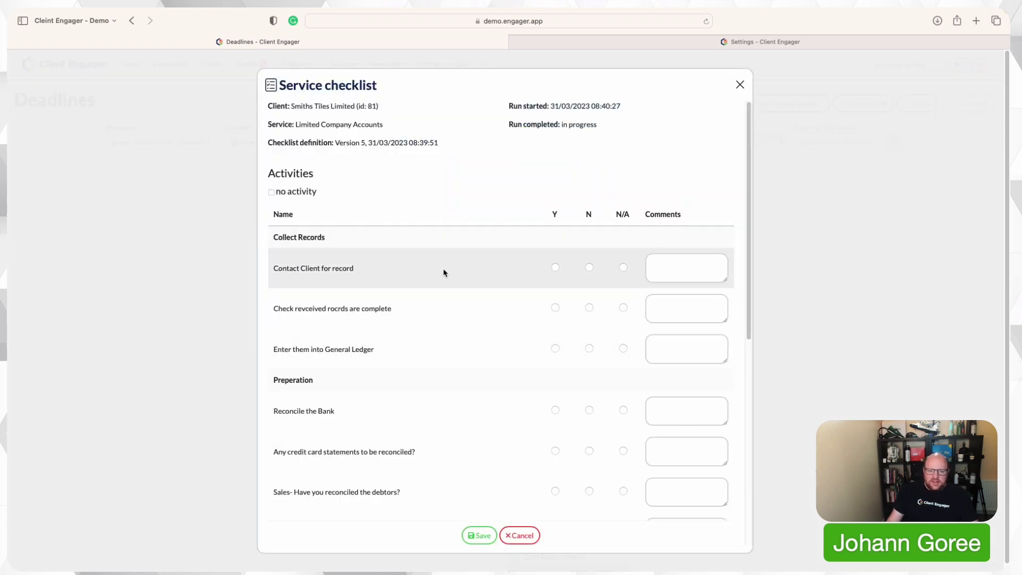
pyautogui.click(555, 268)
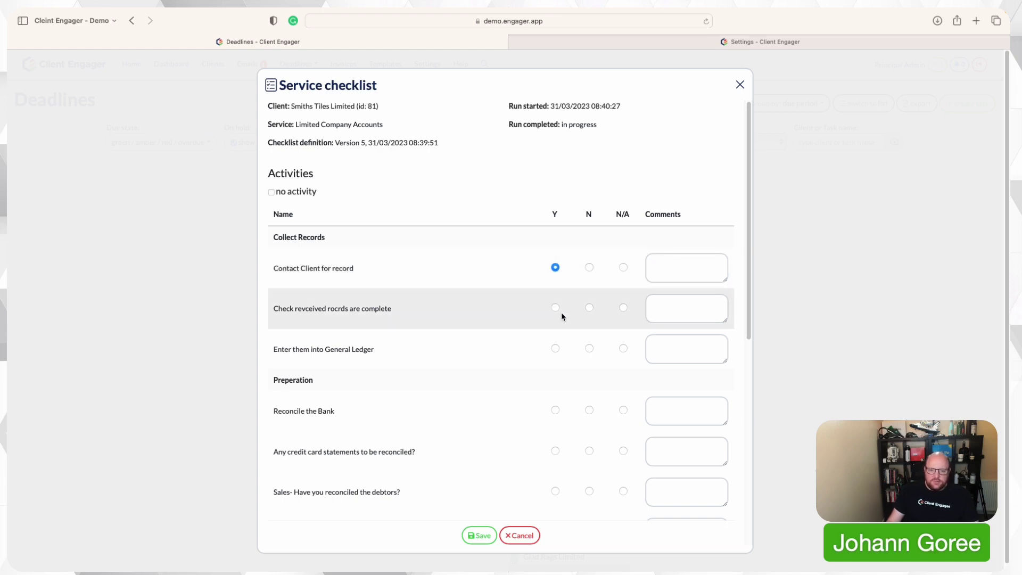
pyautogui.click(555, 308)
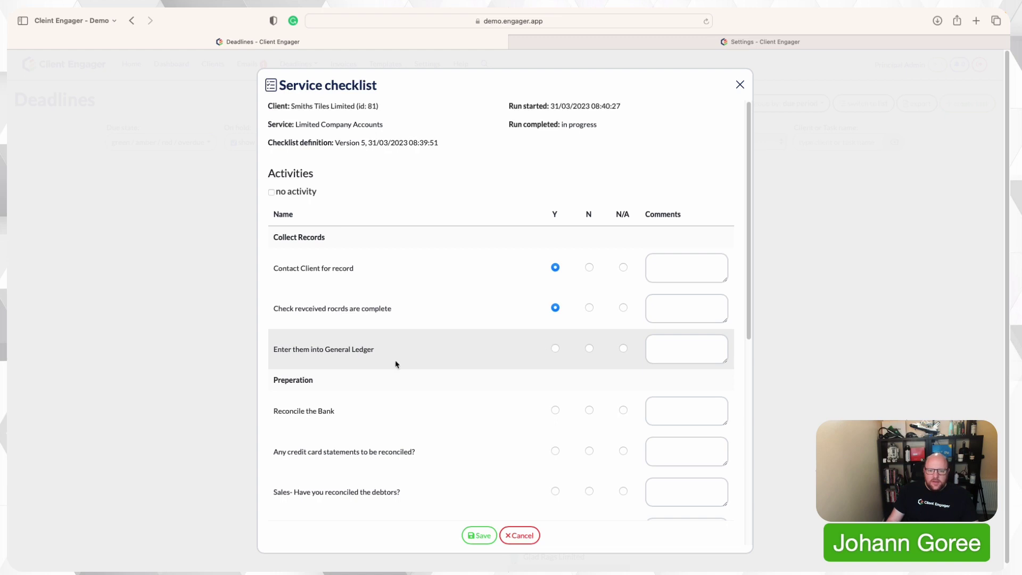
pyautogui.click(555, 350)
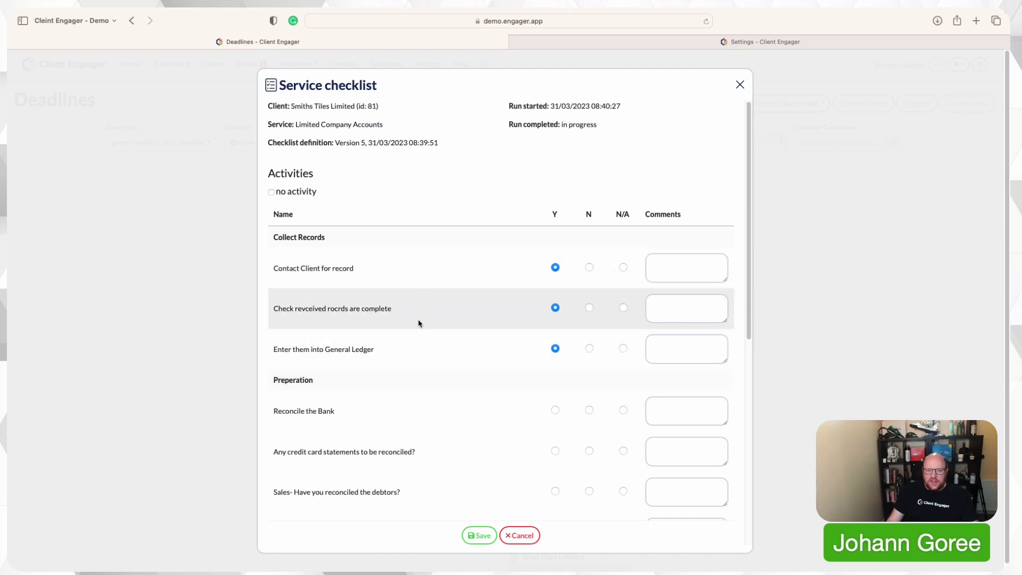
pyautogui.click(480, 536)
pyautogui.click(681, 355)
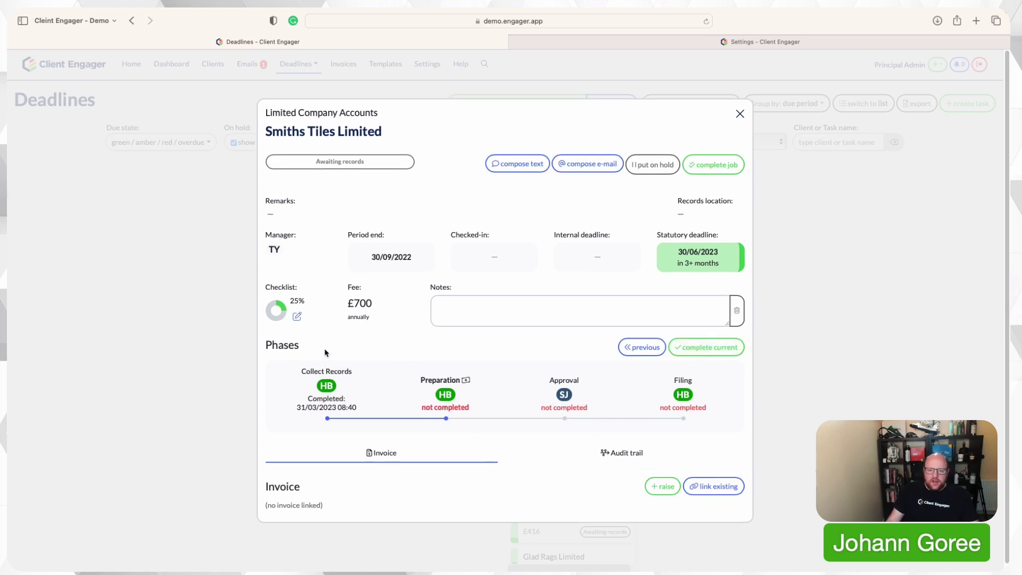
# Reopen the job's checklist for editing and mark the first five Preperation points as Y.
pyautogui.click(297, 317)
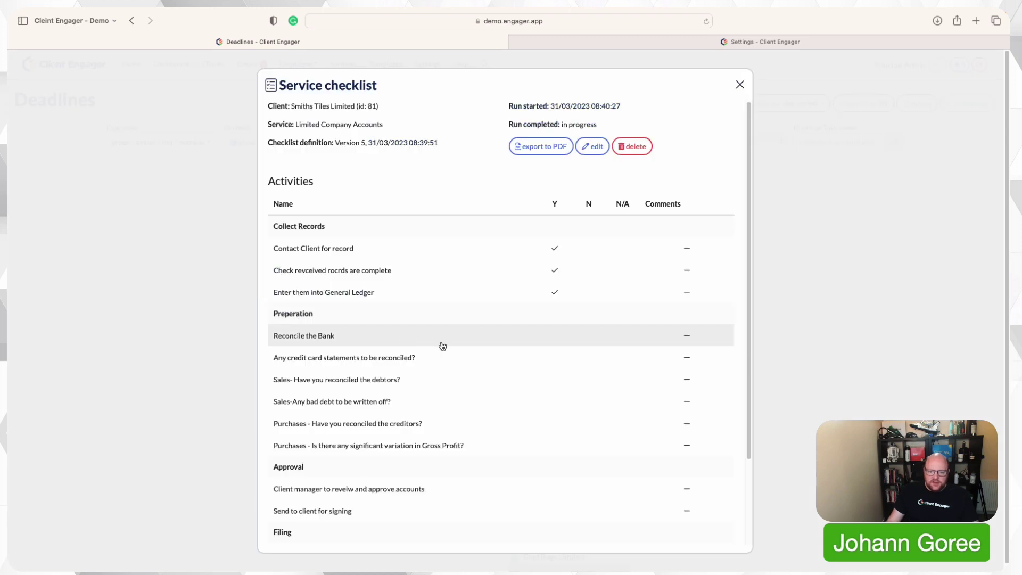
pyautogui.scroll(-2, 441, 347)
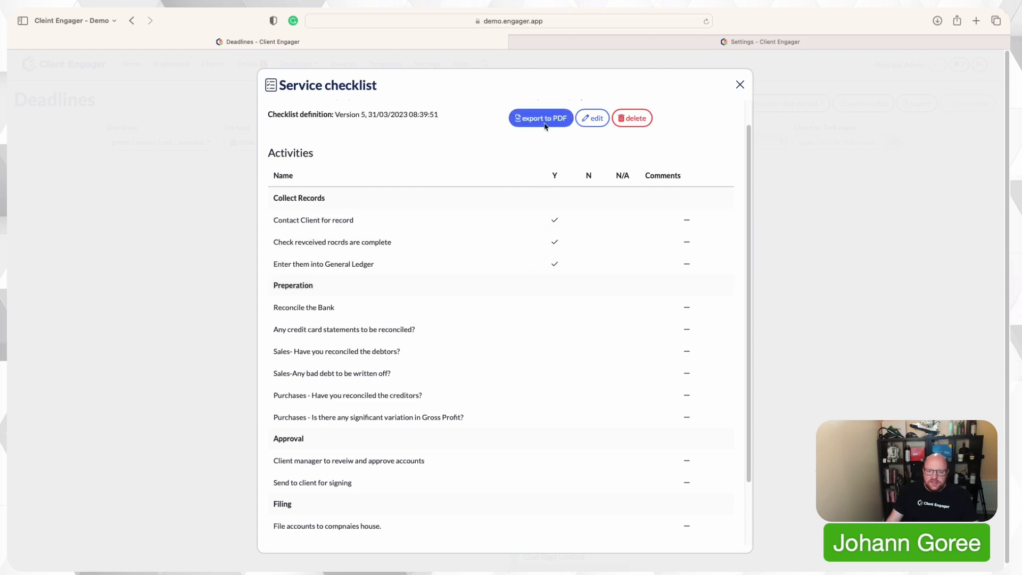
pyautogui.click(592, 118)
pyautogui.scroll(-1, 568, 301)
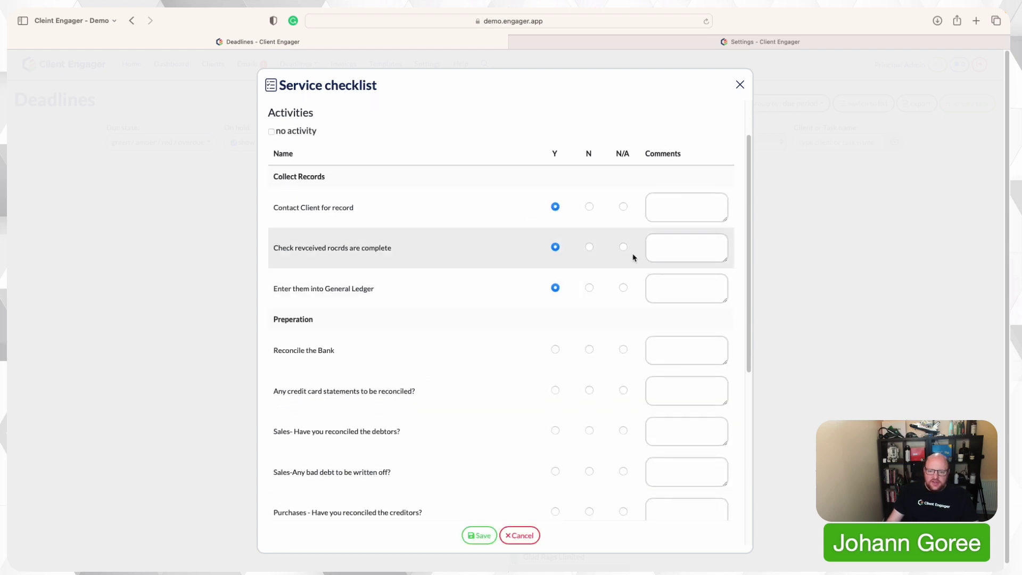
pyautogui.click(555, 350)
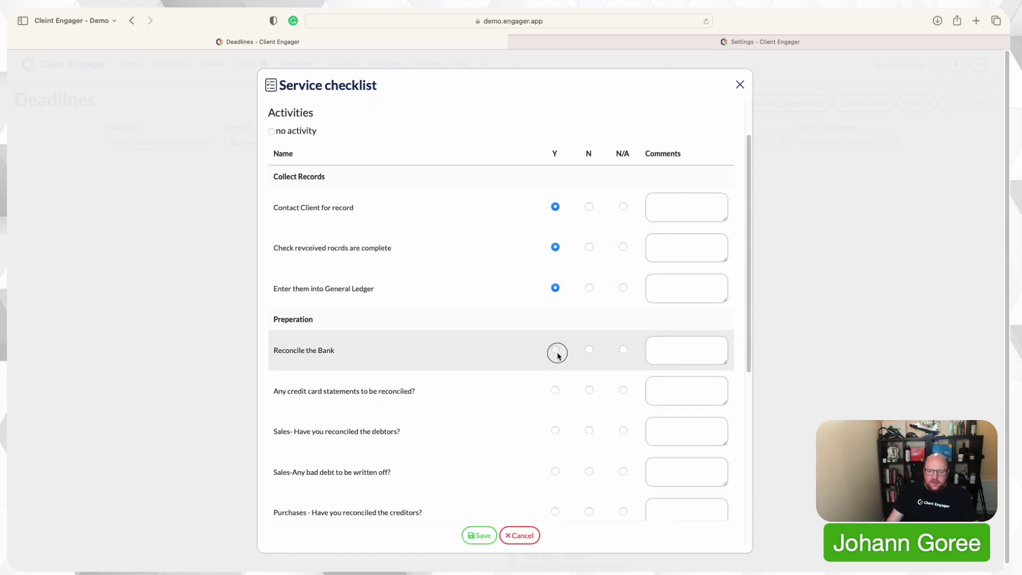
pyautogui.click(555, 430)
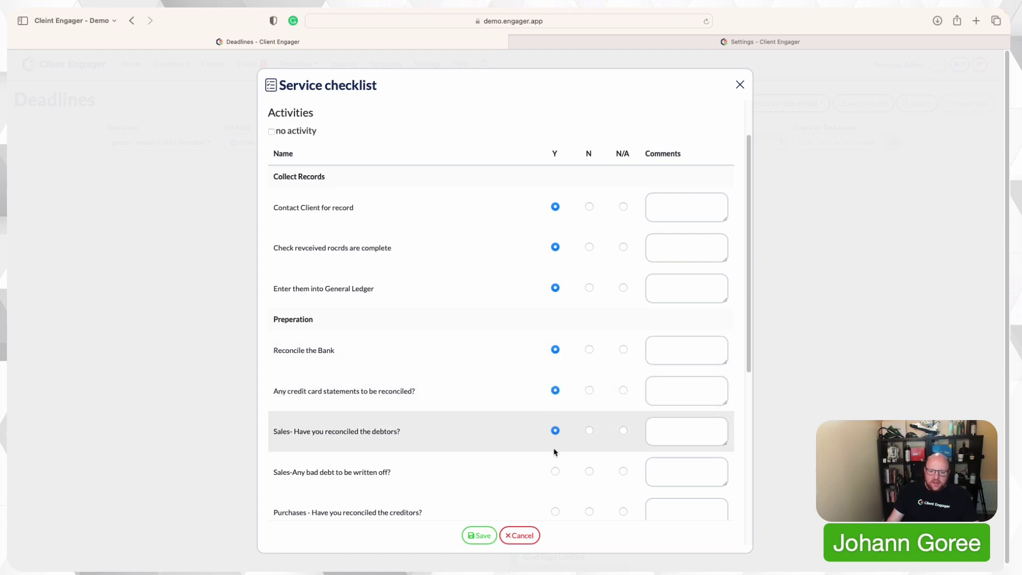
pyautogui.scroll(-1, 554, 479)
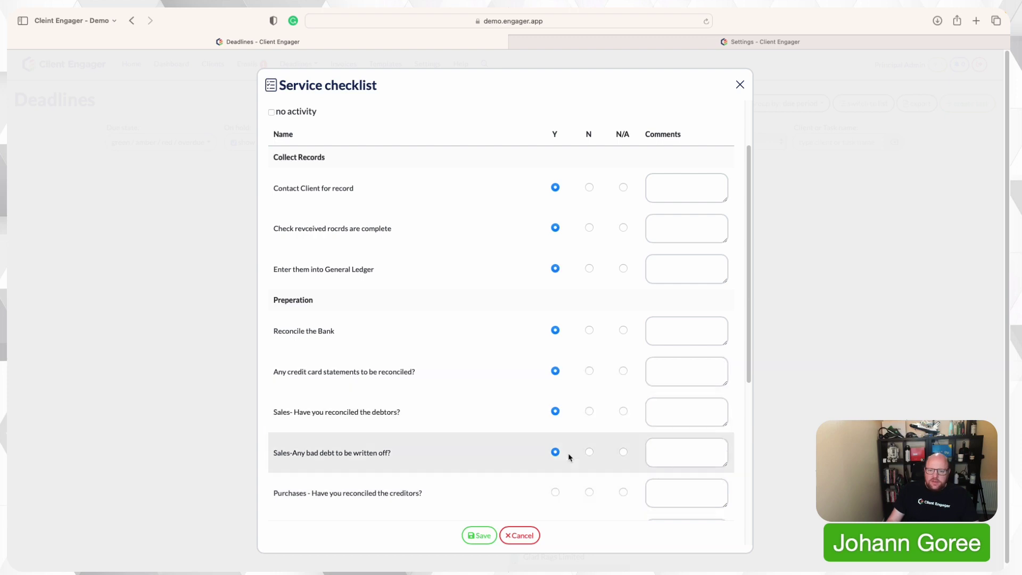
pyautogui.click(555, 491)
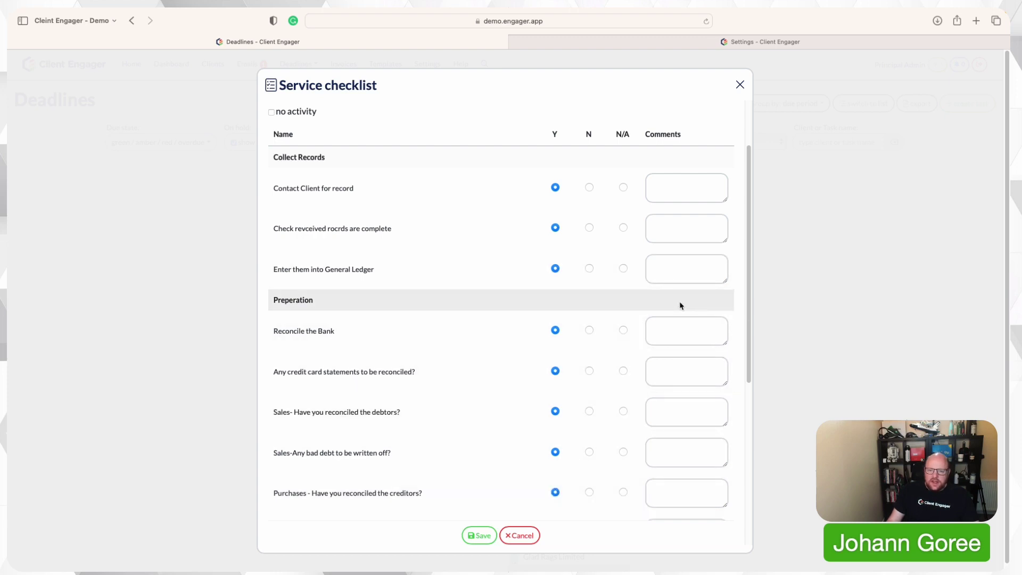
# Enter JG as the comment on the first five Preperation points, from Reconcile the Bank to reconciling the creditors.
pyautogui.click(686, 321)
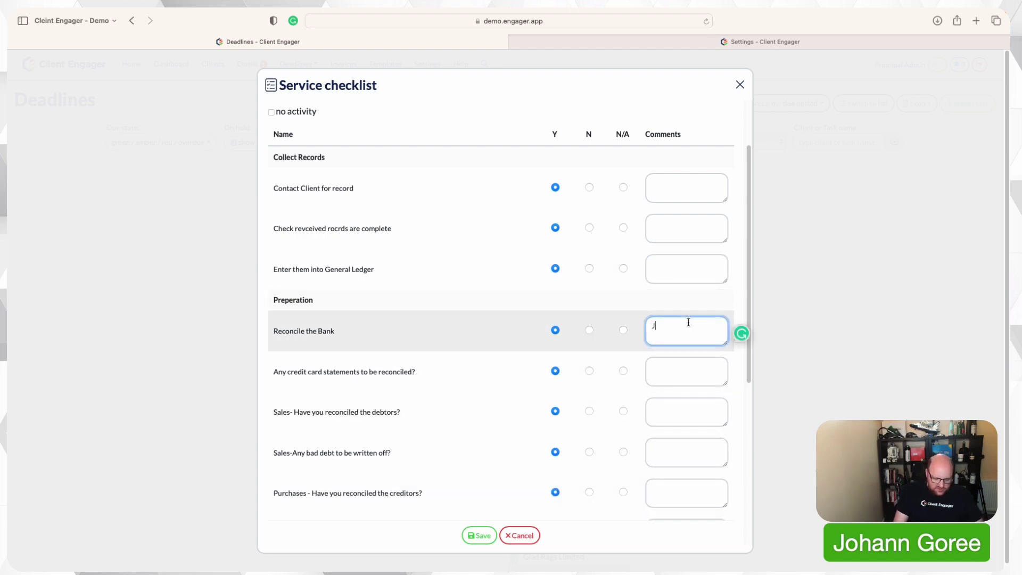
pyautogui.write('JG')
pyautogui.click(679, 364)
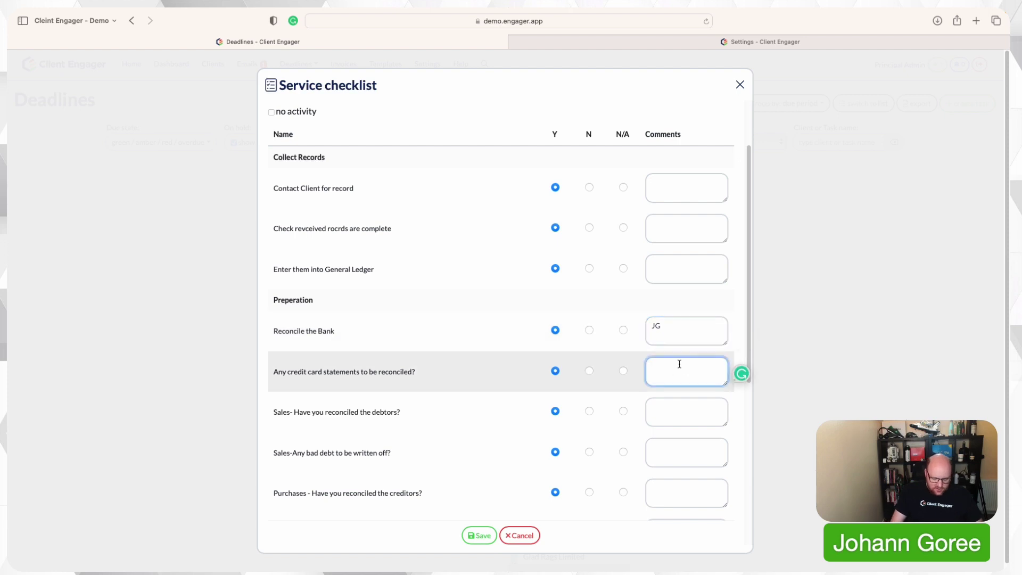
pyautogui.write('JG')
pyautogui.click(686, 405)
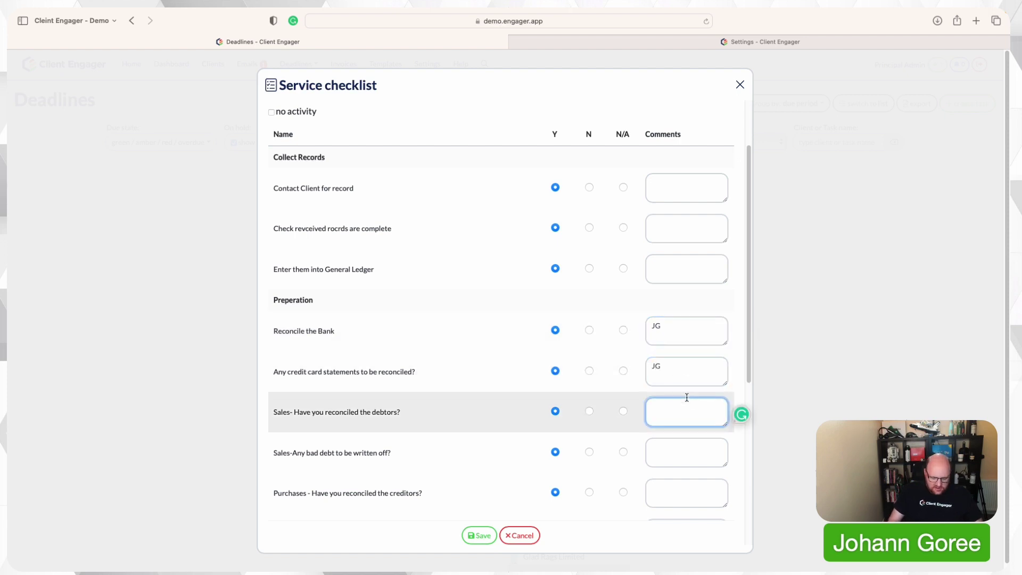
pyautogui.write('JG')
pyautogui.click(689, 446)
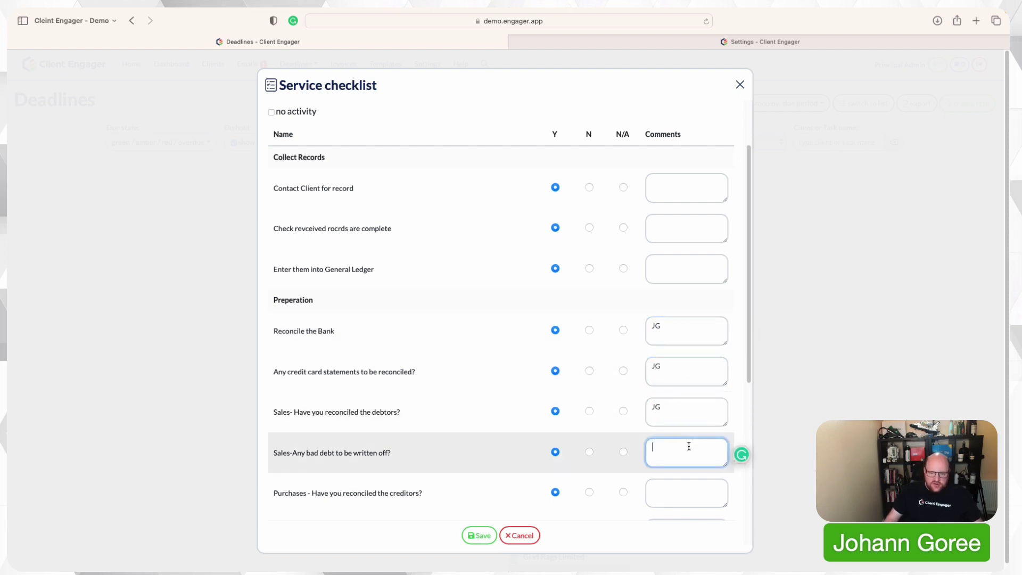
pyautogui.write('JG')
pyautogui.click(685, 489)
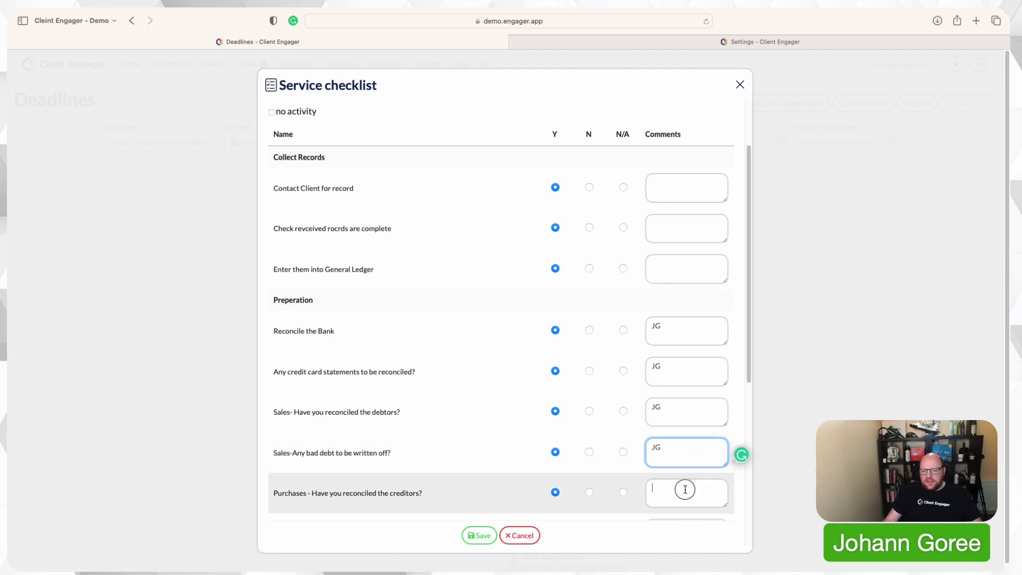
# Mark the Purchases point about significant variation in Gross Profit as Y with the comment JG.
pyautogui.scroll(-3, 685, 489)
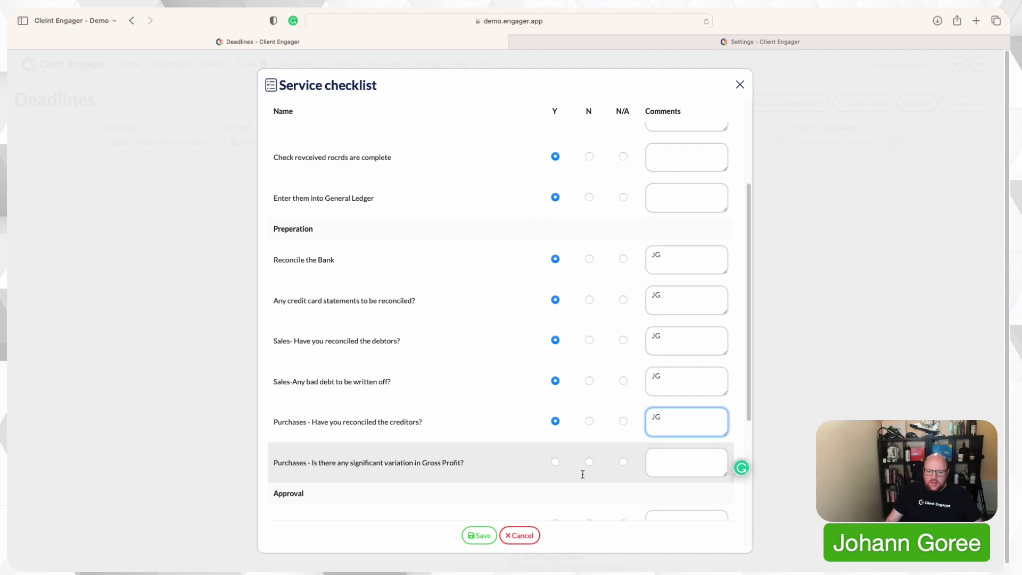
pyautogui.click(565, 467)
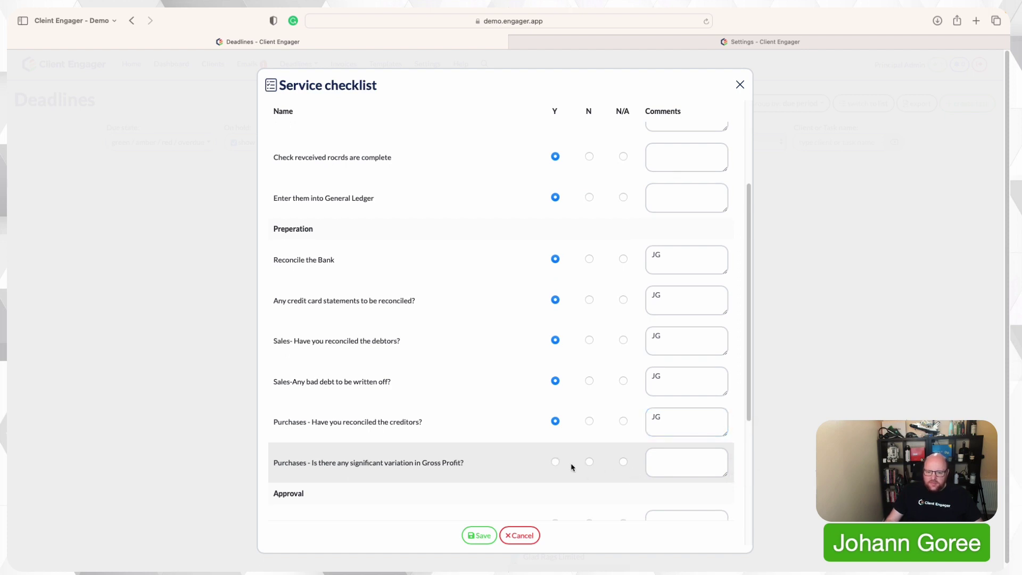
pyautogui.click(558, 463)
pyautogui.click(655, 464)
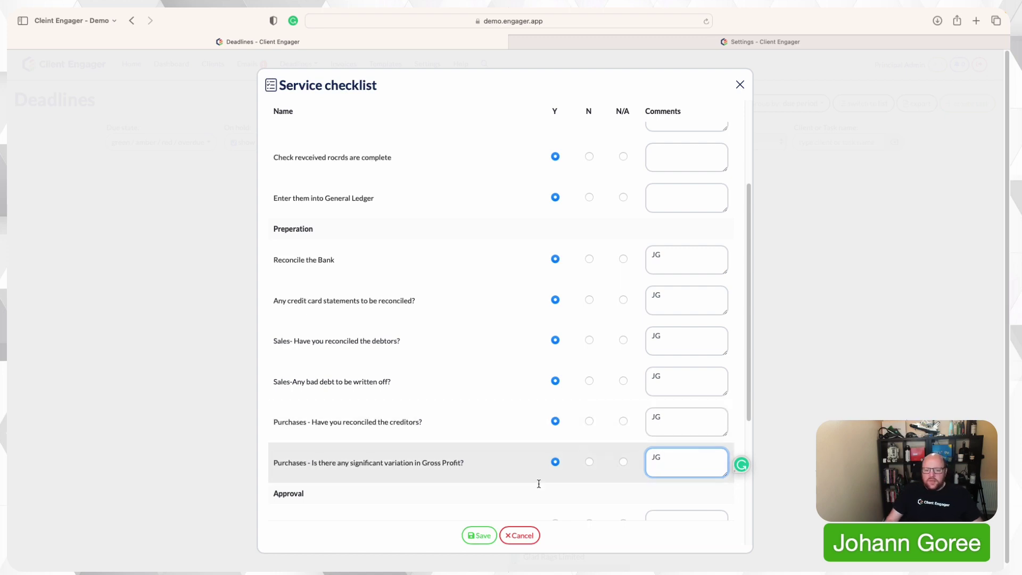
# Save the checklist and complete the Preparation phase without raising an invoice.
pyautogui.click(479, 536)
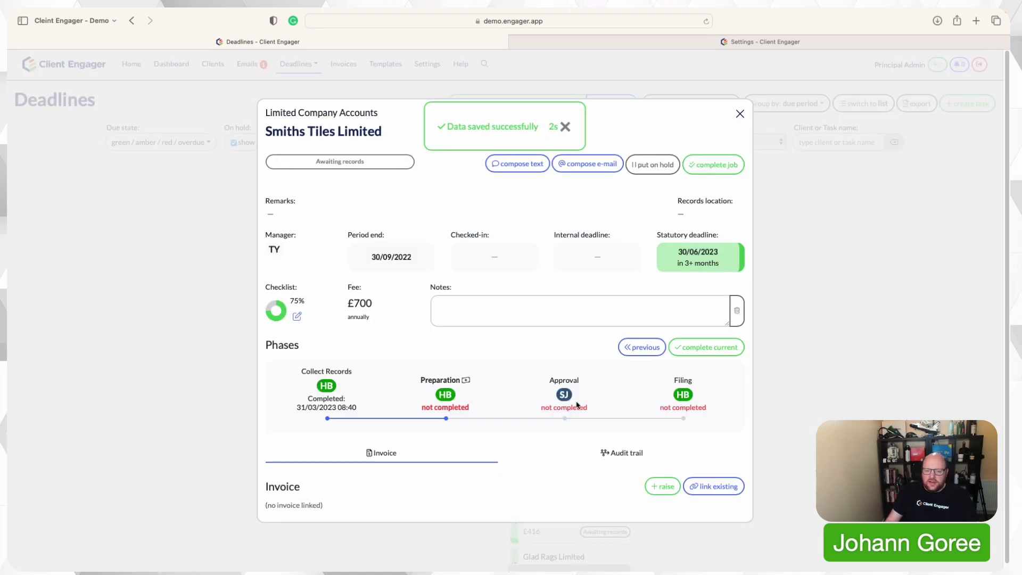
pyautogui.click(706, 346)
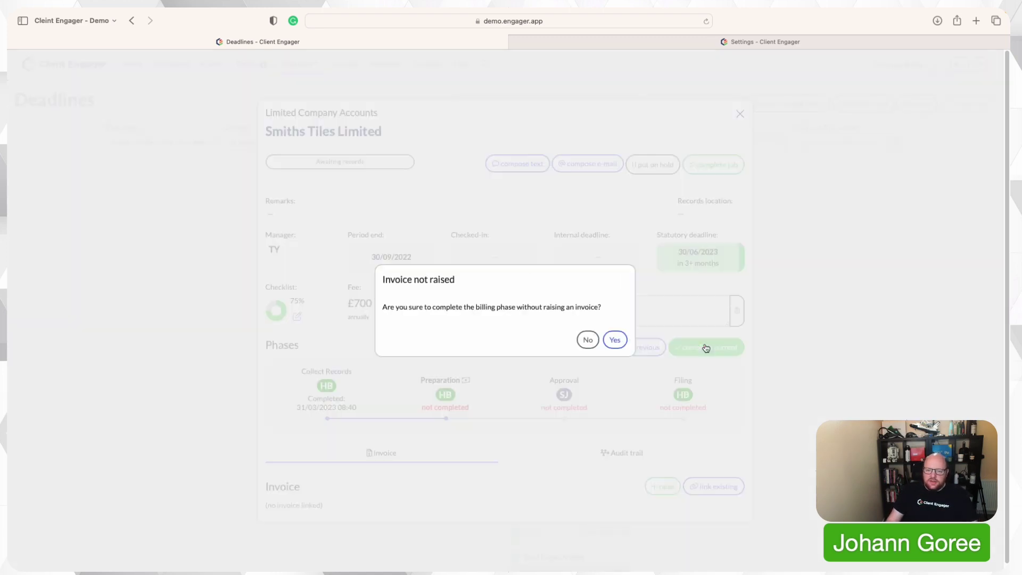
pyautogui.click(616, 339)
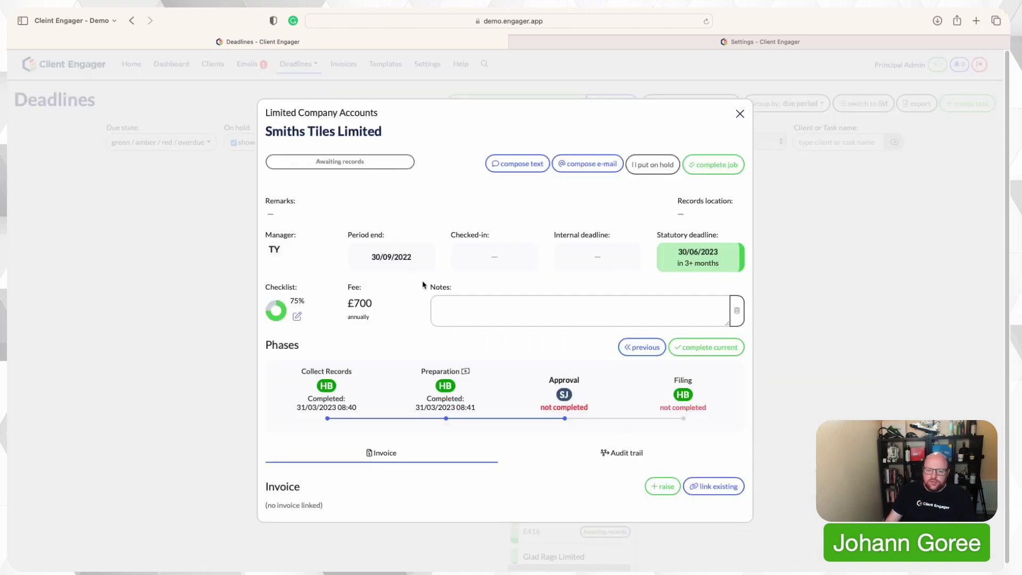
# Reopen the job's checklist for editing and mark both Approval points as Y.
pyautogui.click(298, 316)
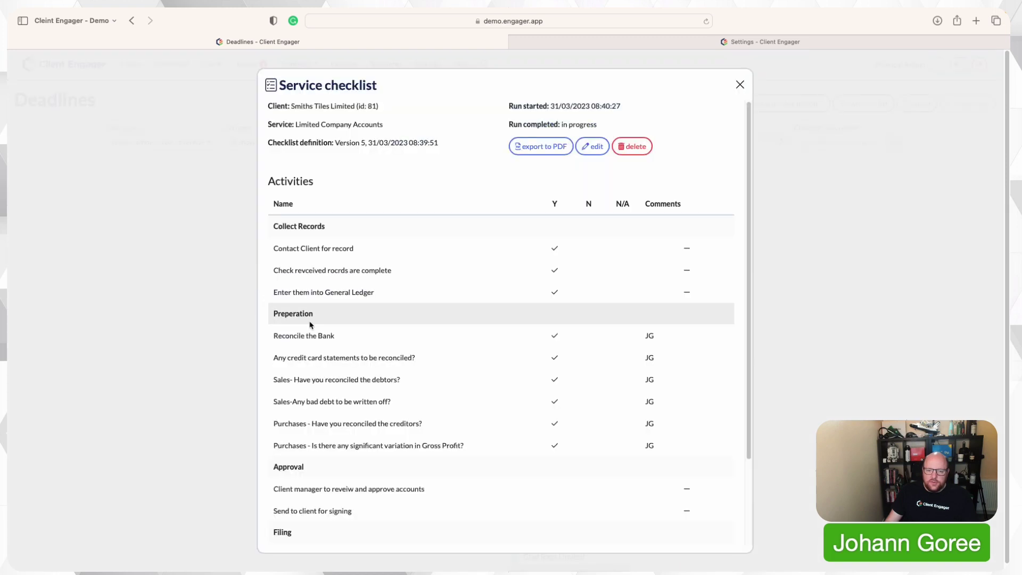
pyautogui.scroll(-3, 392, 392)
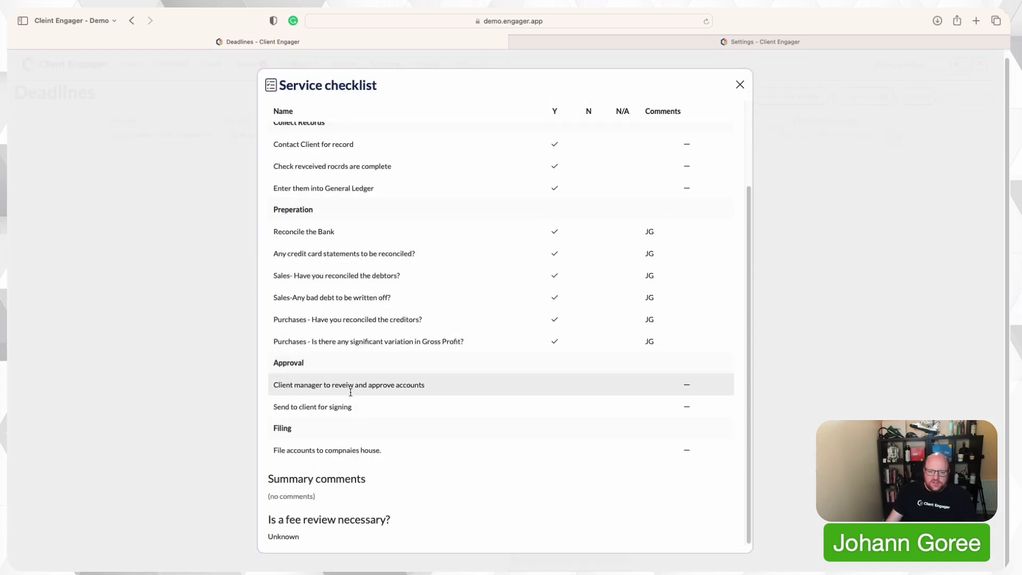
pyautogui.scroll(3, 376, 401)
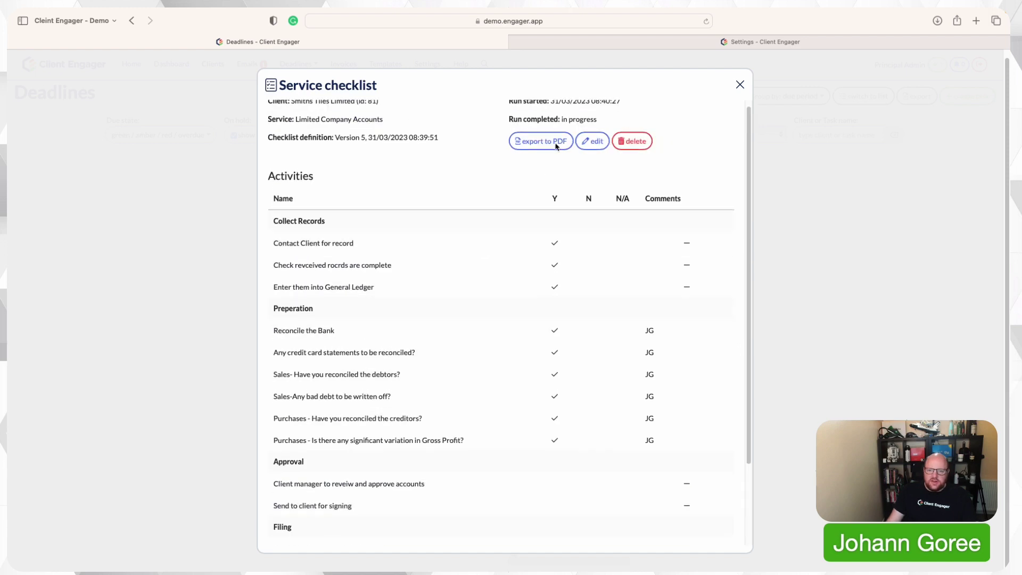
pyautogui.click(593, 141)
pyautogui.scroll(-5, 549, 333)
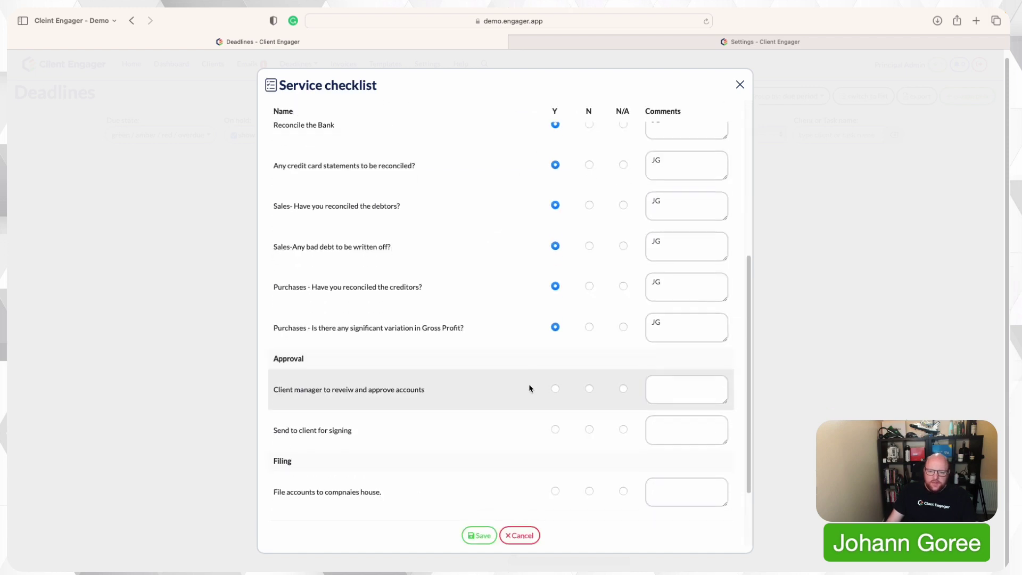
pyautogui.click(556, 391)
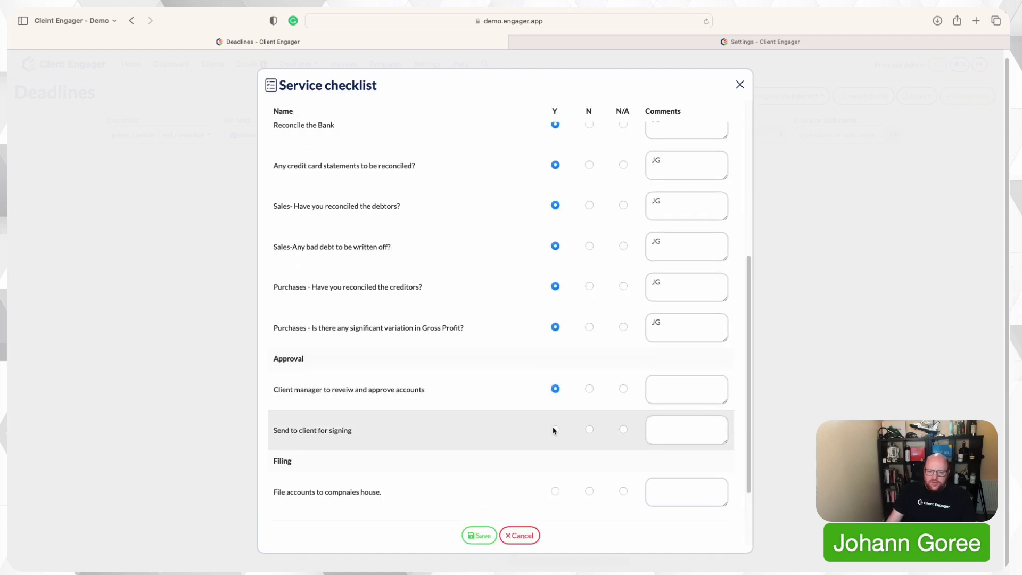
pyautogui.click(555, 429)
# Save the checklist with the comment JG on both Approval points and complete the Approval phase.
pyautogui.click(658, 386)
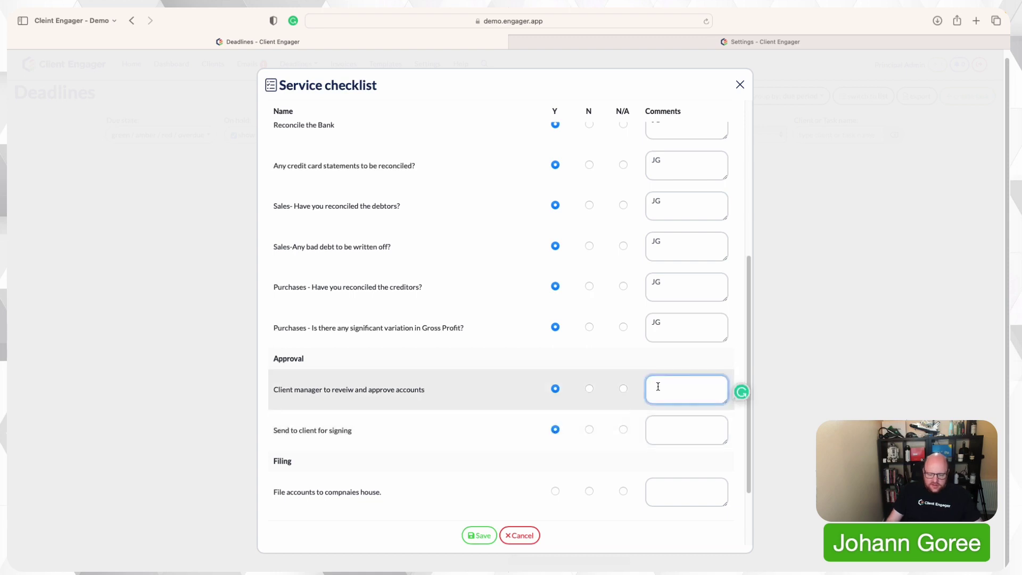
pyautogui.write('JG')
pyautogui.click(666, 418)
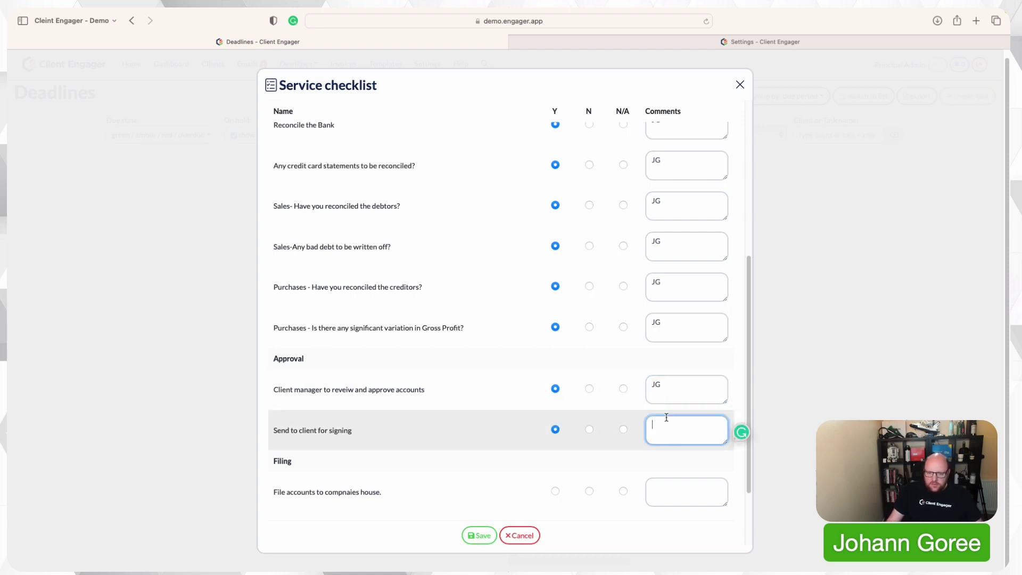
pyautogui.write('JG')
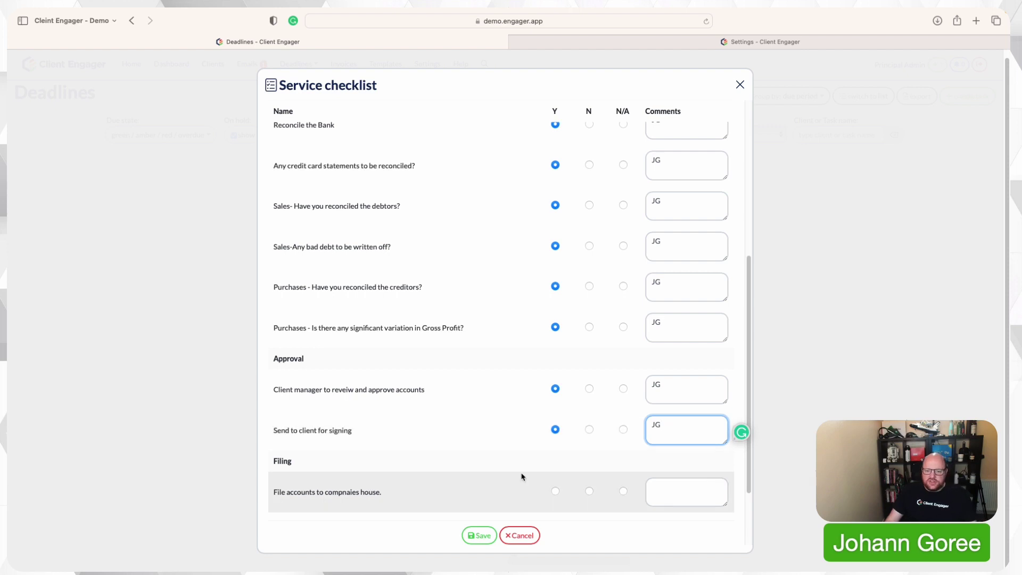
pyautogui.click(480, 535)
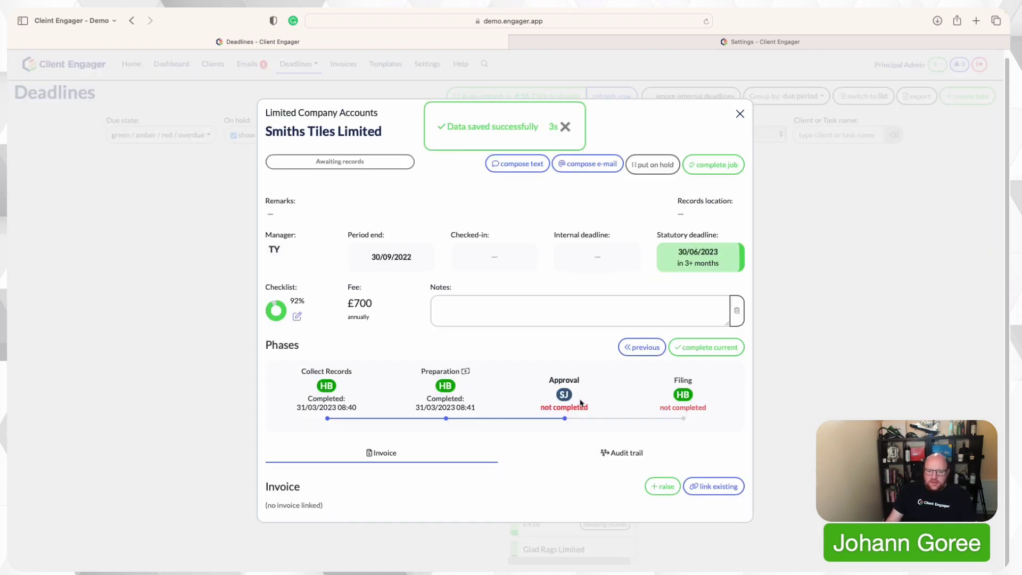
pyautogui.click(697, 352)
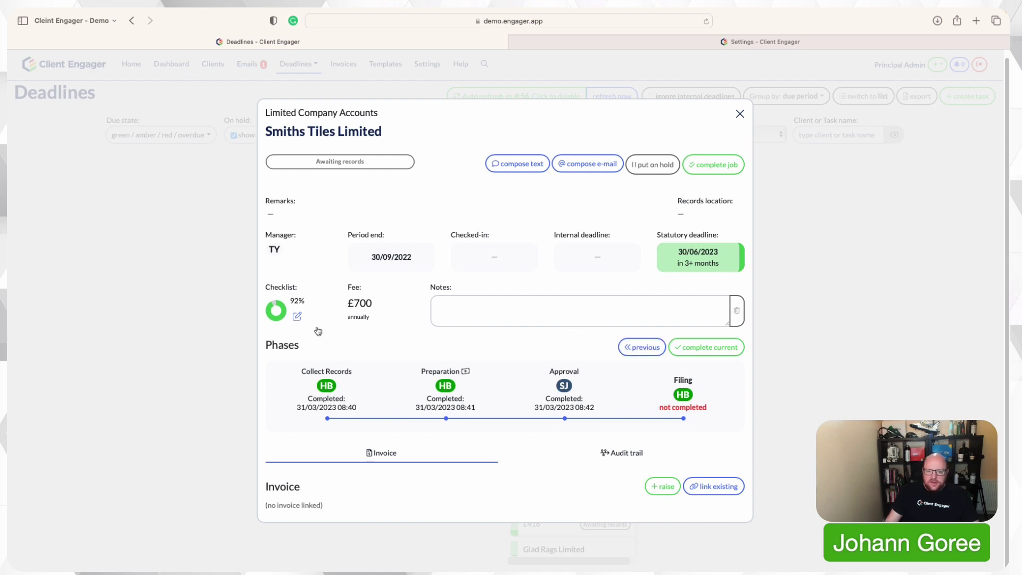
# Reopen the job's checklist for editing and mark the Filing point about filing accounts to Companies House as Y with the comment JG.
pyautogui.click(298, 317)
pyautogui.scroll(-4, 389, 420)
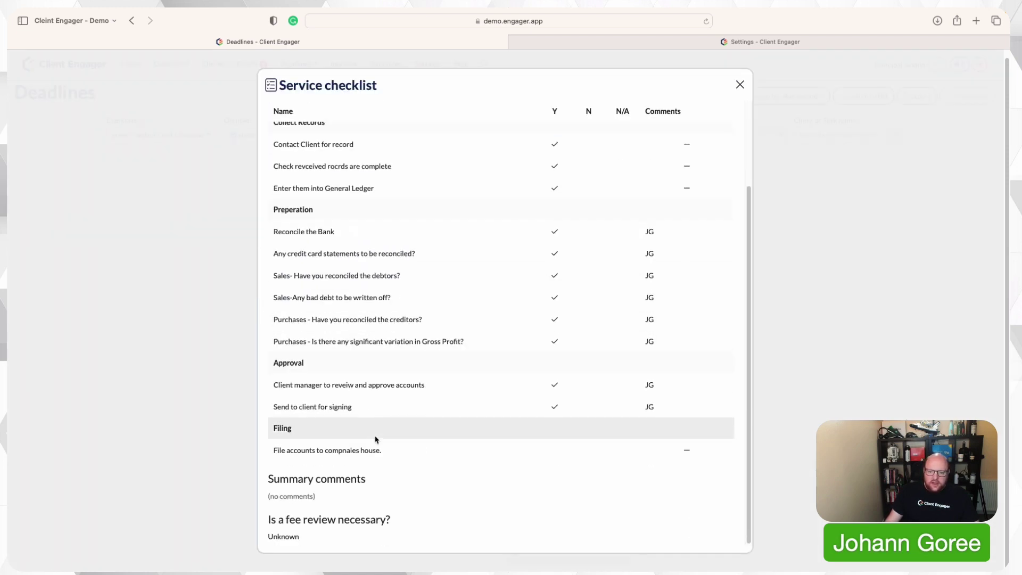
pyautogui.scroll(4, 564, 213)
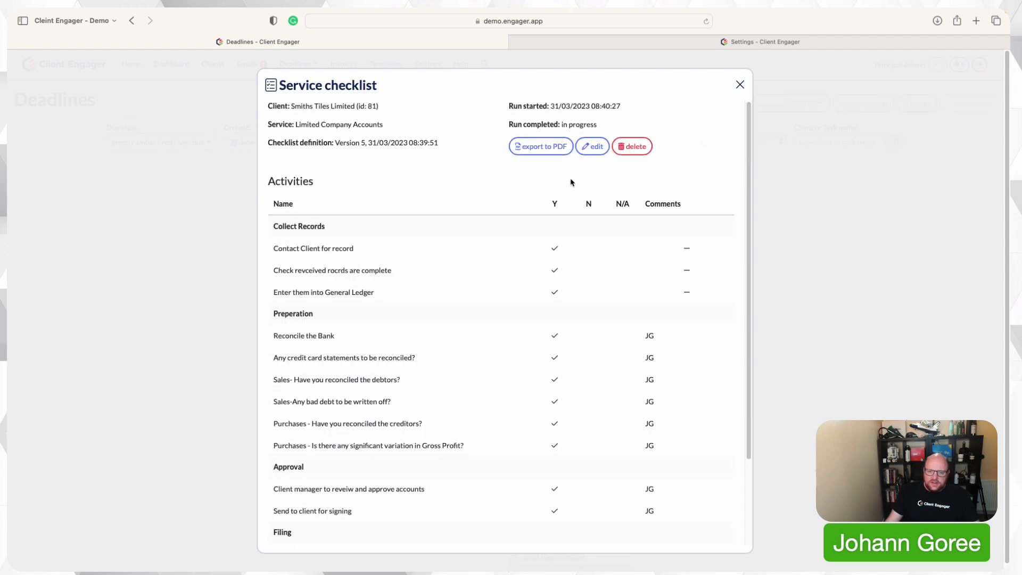
pyautogui.click(596, 149)
pyautogui.scroll(-10, 551, 338)
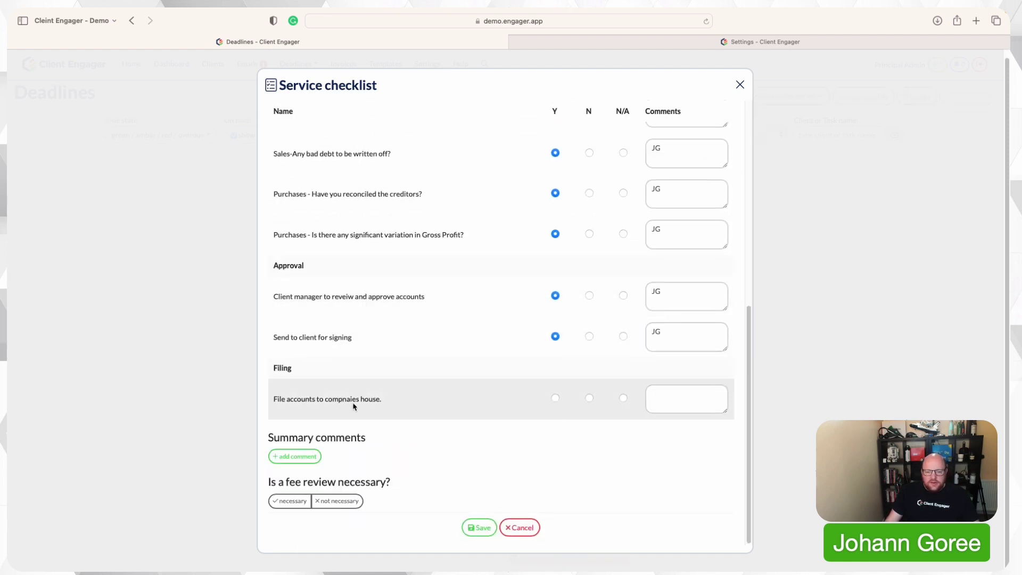
pyautogui.click(555, 398)
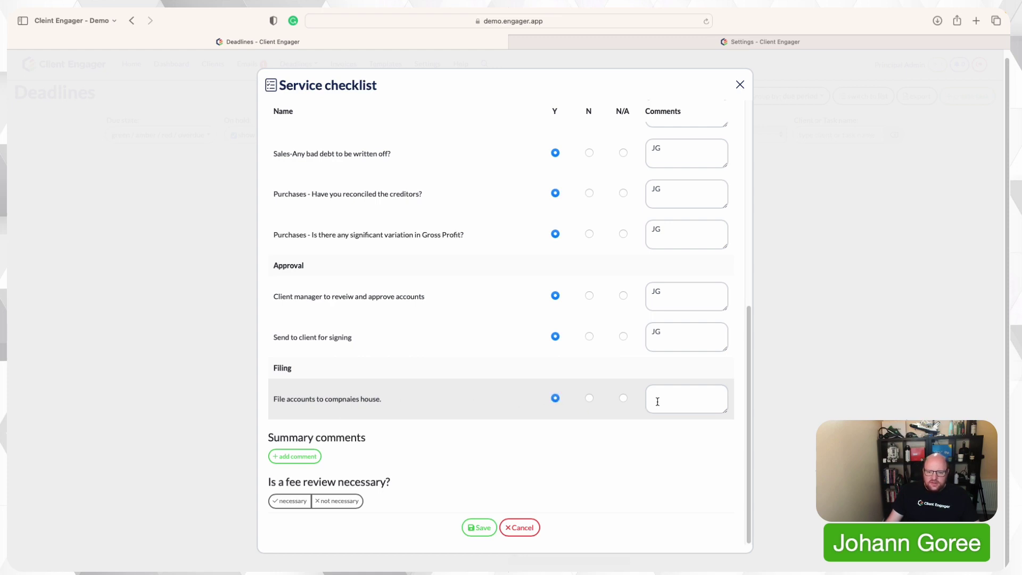
pyautogui.click(658, 400)
pyautogui.write('JG')
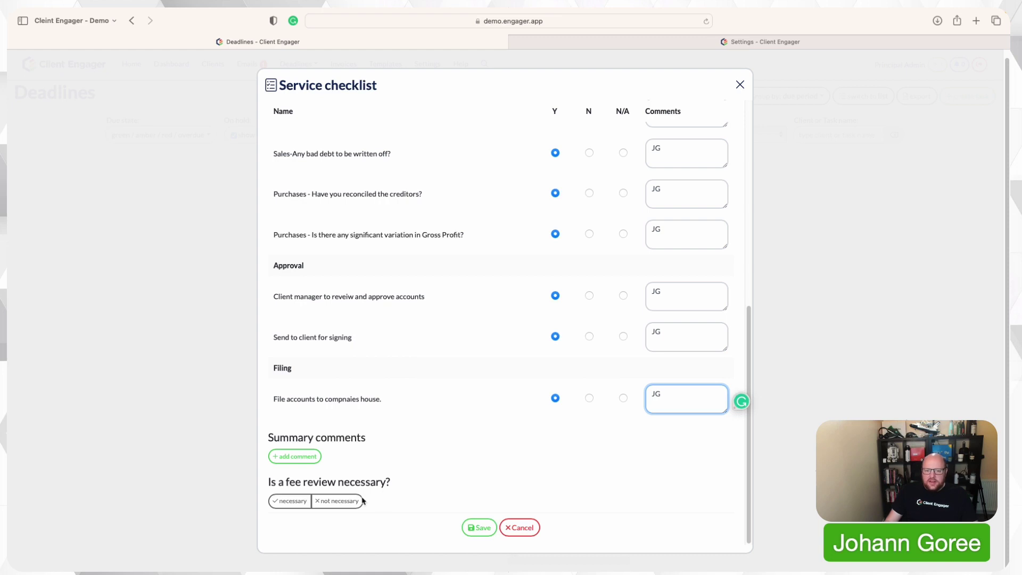
# Leave the checklist without a summary comment, set the fee review to not necessary, and save the checklist.
pyautogui.click(314, 465)
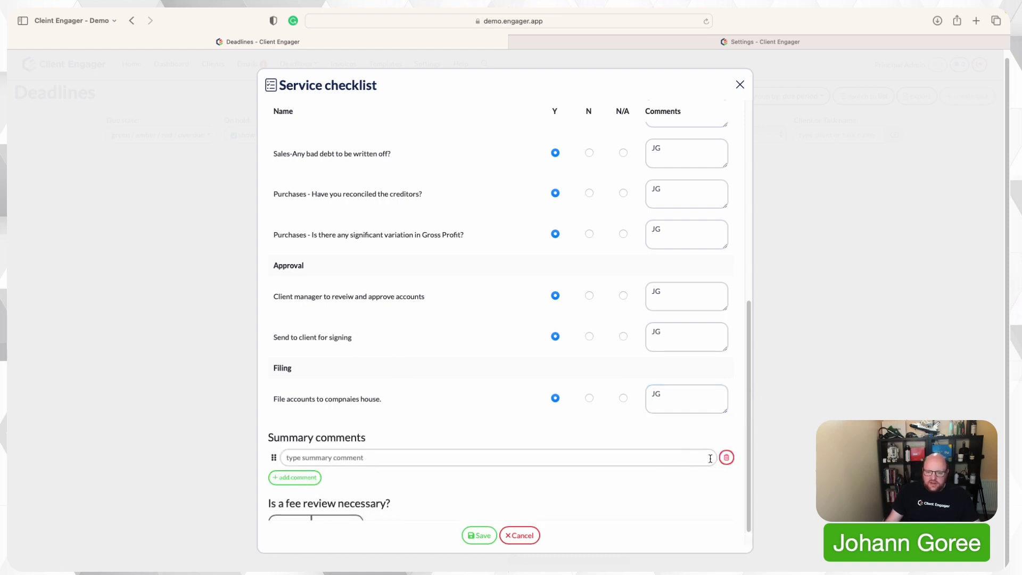
pyautogui.click(726, 457)
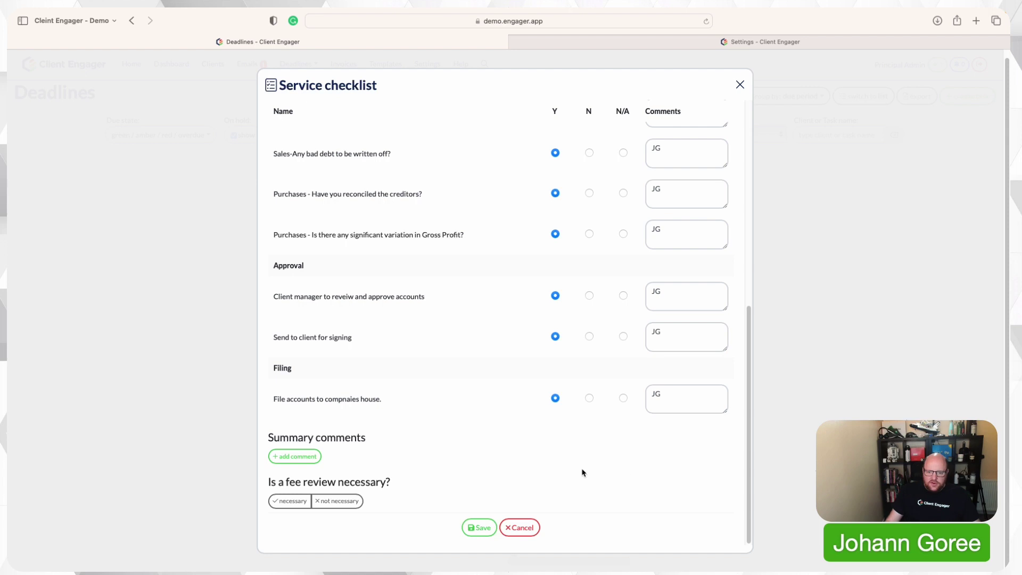
pyautogui.click(325, 502)
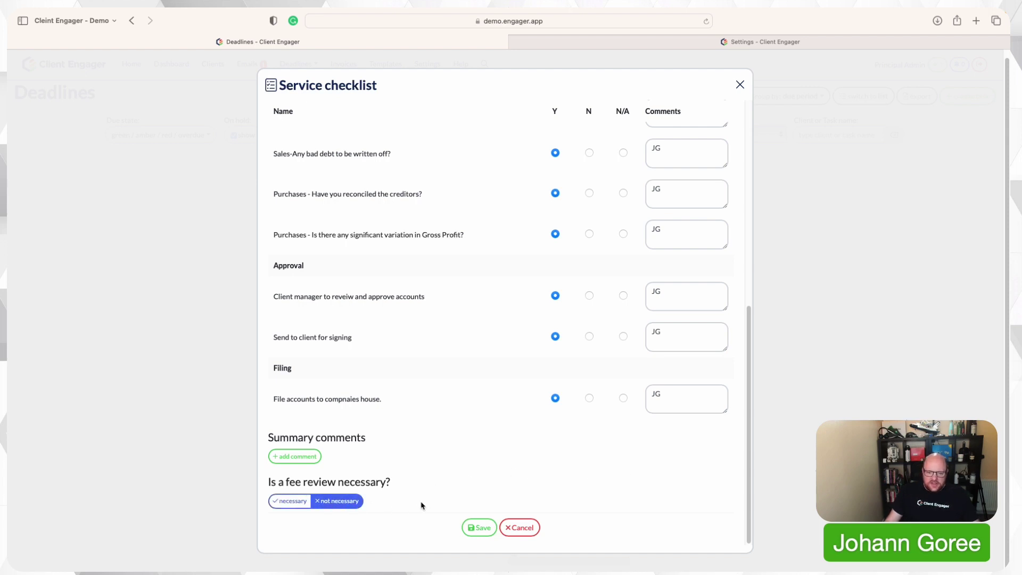
pyautogui.click(478, 527)
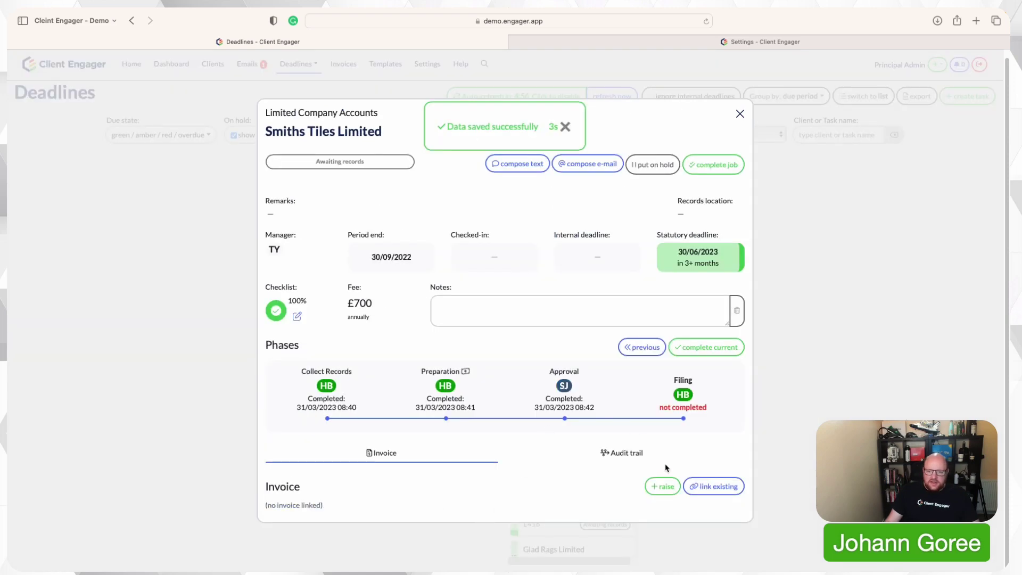